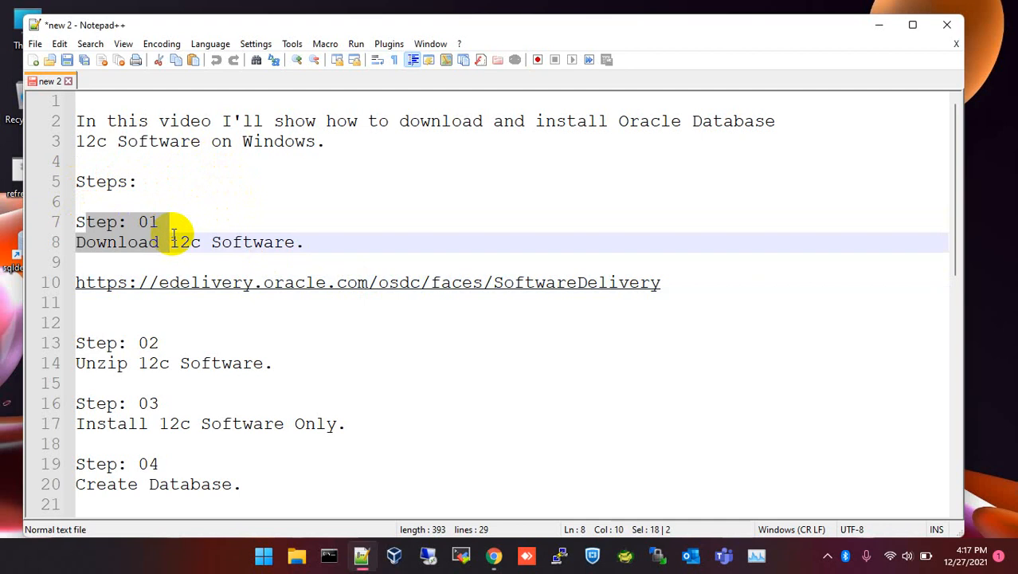
Copy the Oracle eDelivery URL from line 10 of the Notepad++ notes and open Chrome.
{"action": "left_click", "coordinate": [309, 247]}
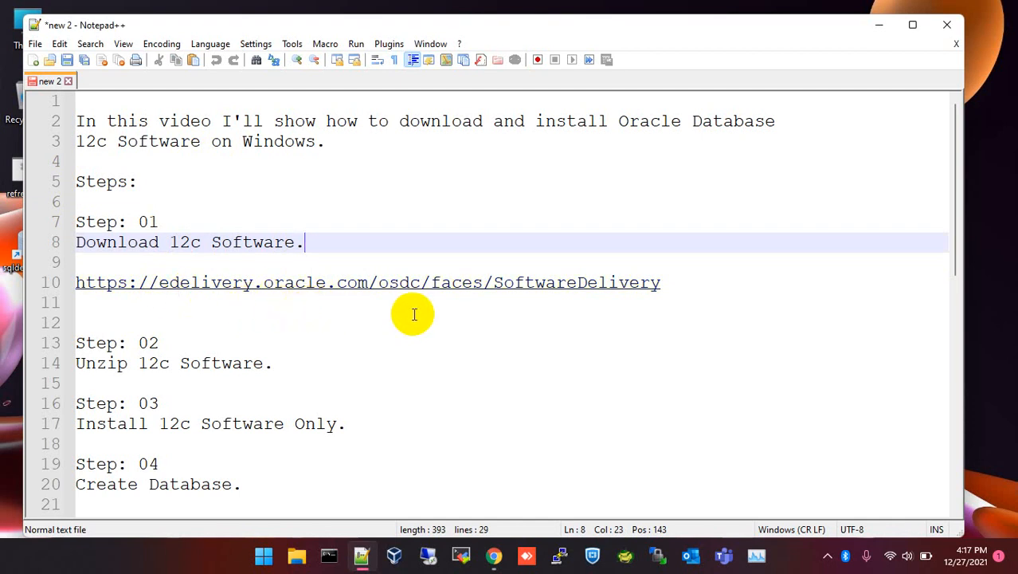
{"action": "left_click_drag", "start_coordinate": [688, 288], "coordinate": [74, 287]}
{"action": "key", "text": "ctrl+c"}
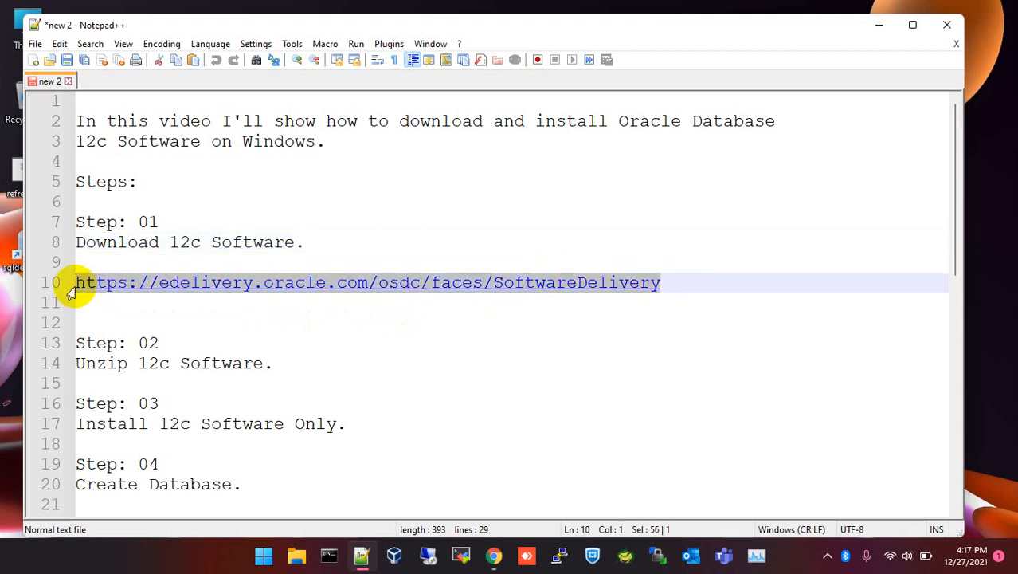
{"action": "left_click", "coordinate": [494, 555]}
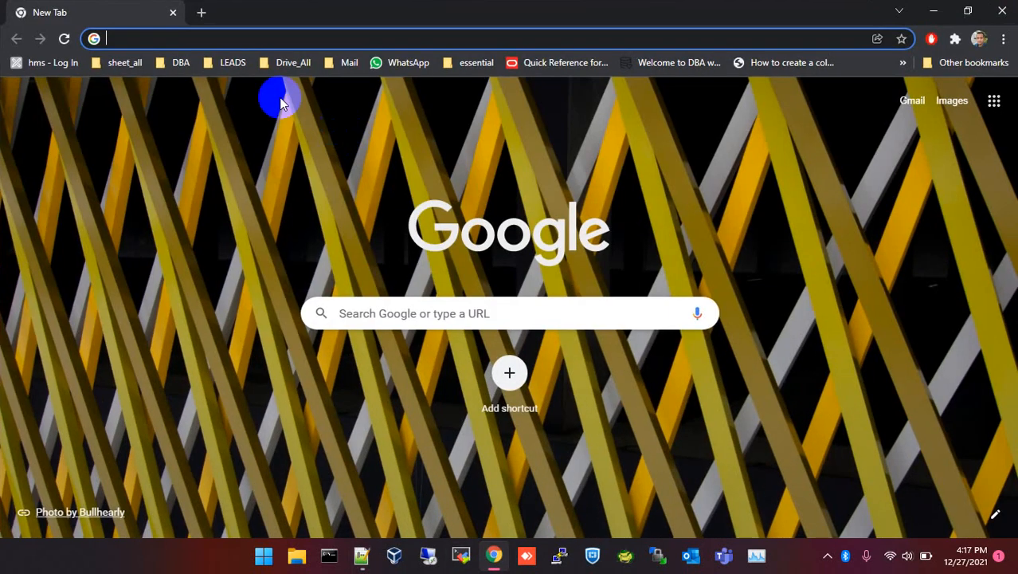
Open the eDelivery URL, sign in to Oracle Software Delivery Cloud and search for '12c'.
{"action": "key", "text": "ctrl+v"}
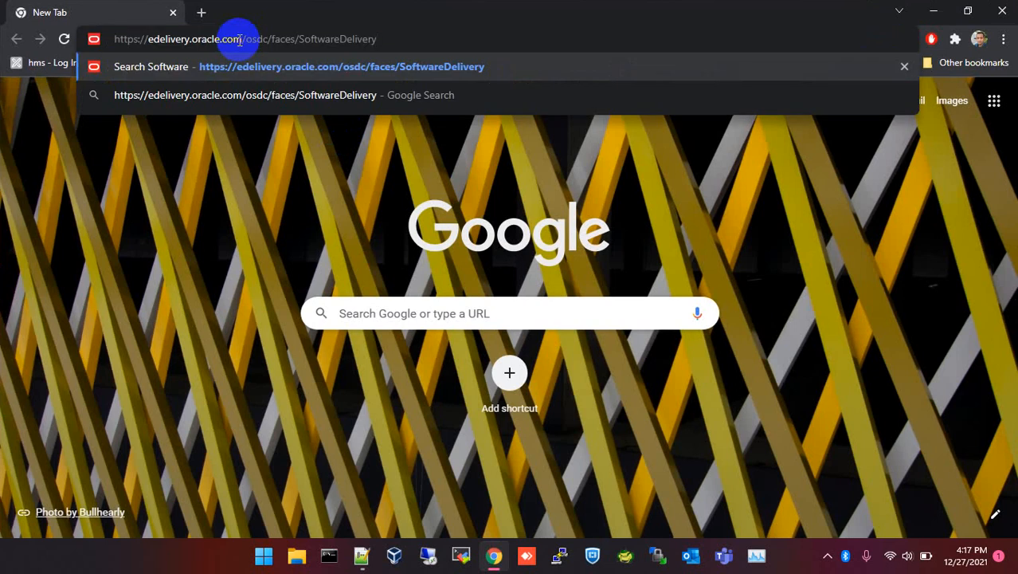
{"action": "key", "text": "Return"}
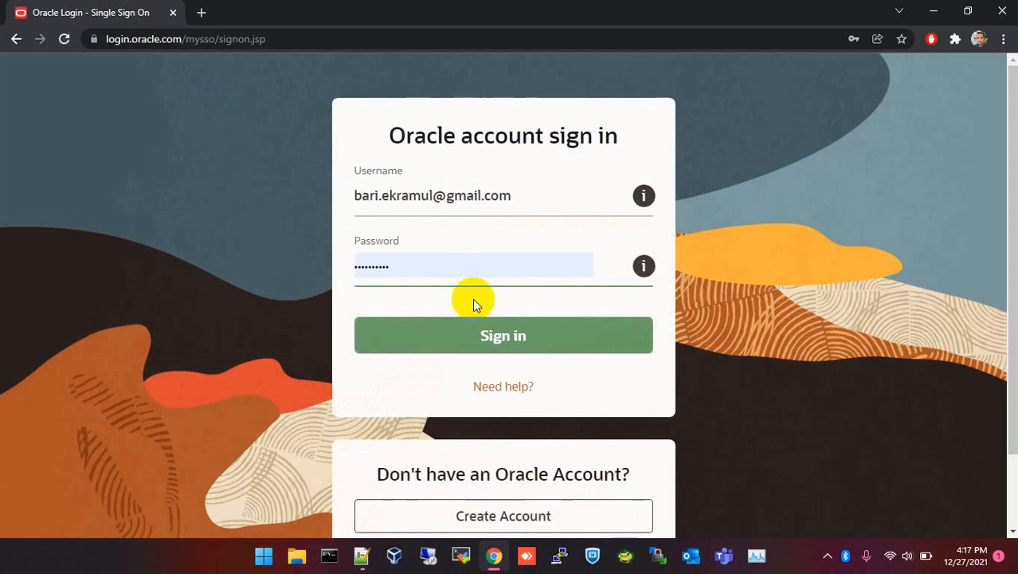
{"action": "left_click", "coordinate": [499, 331]}
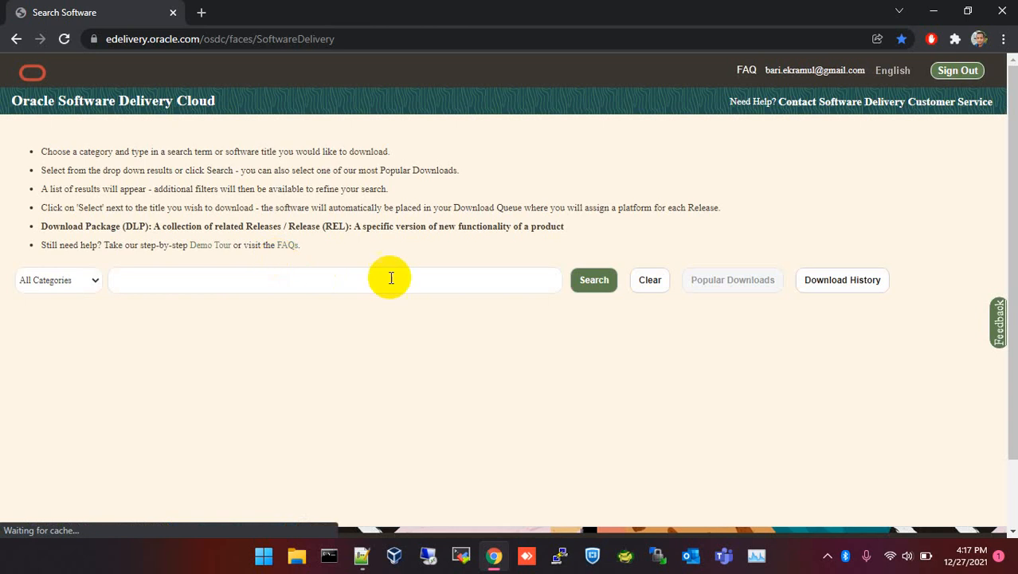
{"action": "left_click", "coordinate": [353, 276]}
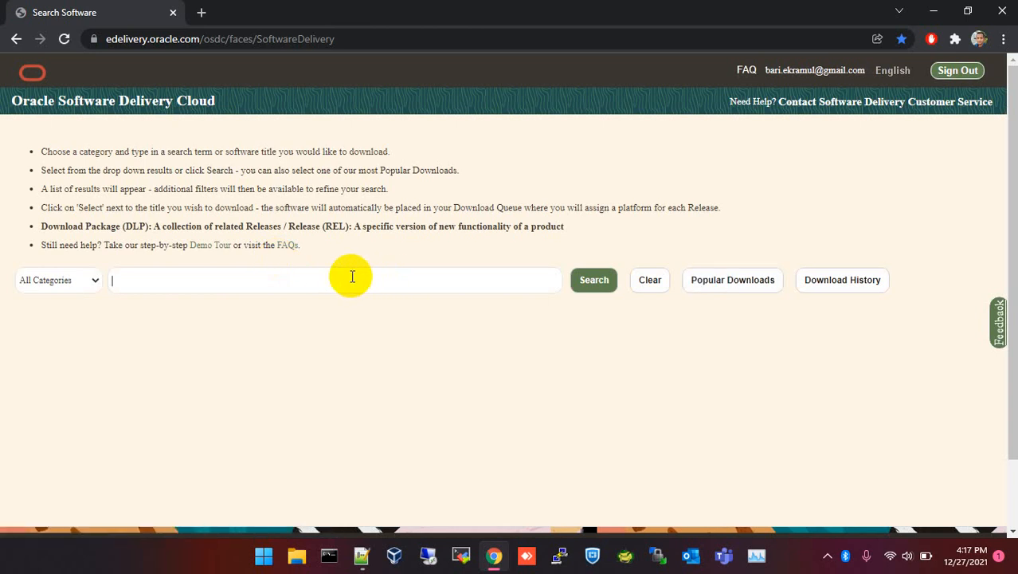
{"action": "type", "text": "12c"}
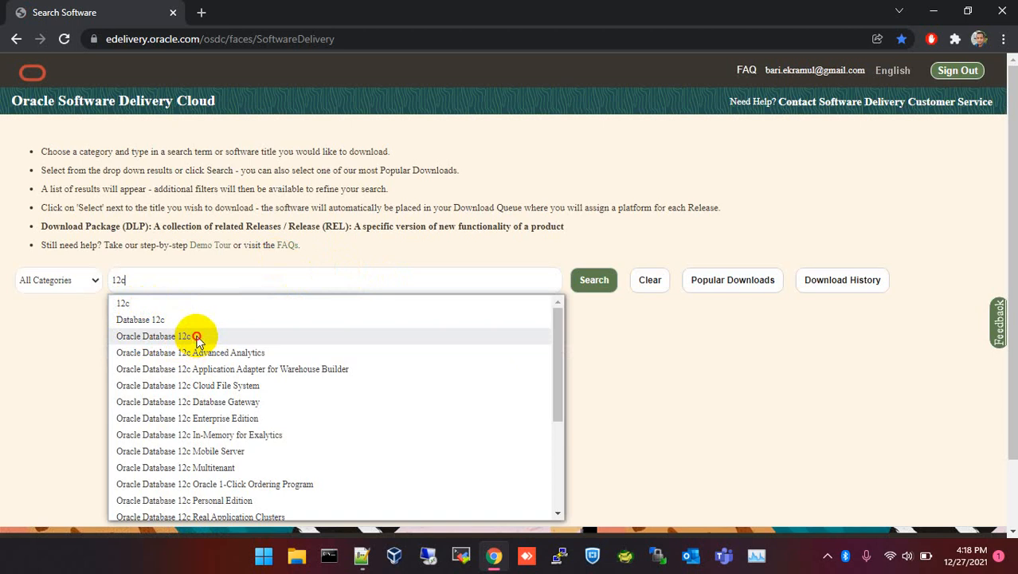
Add Oracle Database 12c Enterprise Edition 12.2.0.1.0 to the download queue and view the queued items.
{"action": "left_click", "coordinate": [198, 338]}
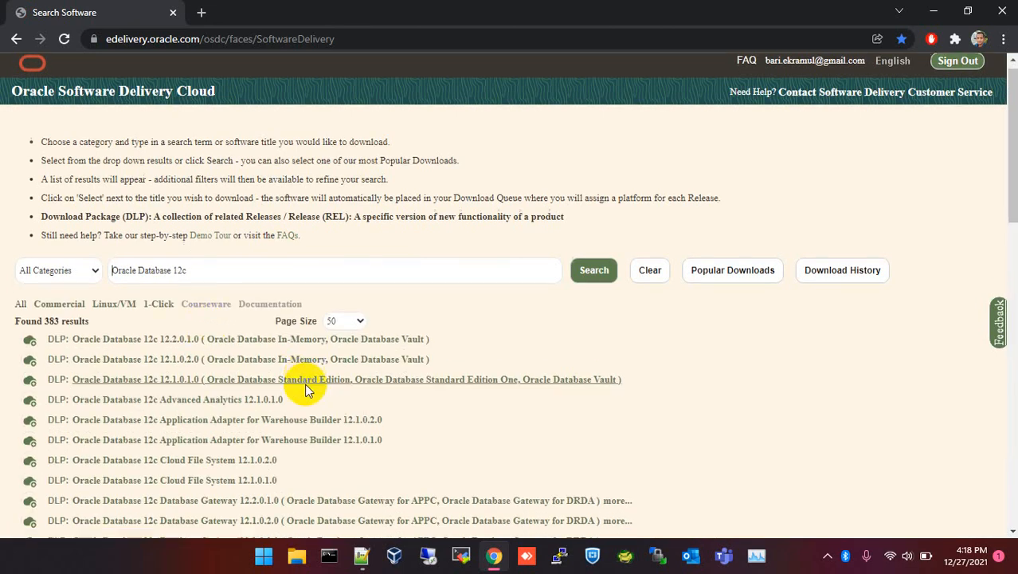
{"action": "scroll", "coordinate": [309, 381], "scroll_direction": "down", "scroll_amount": 2}
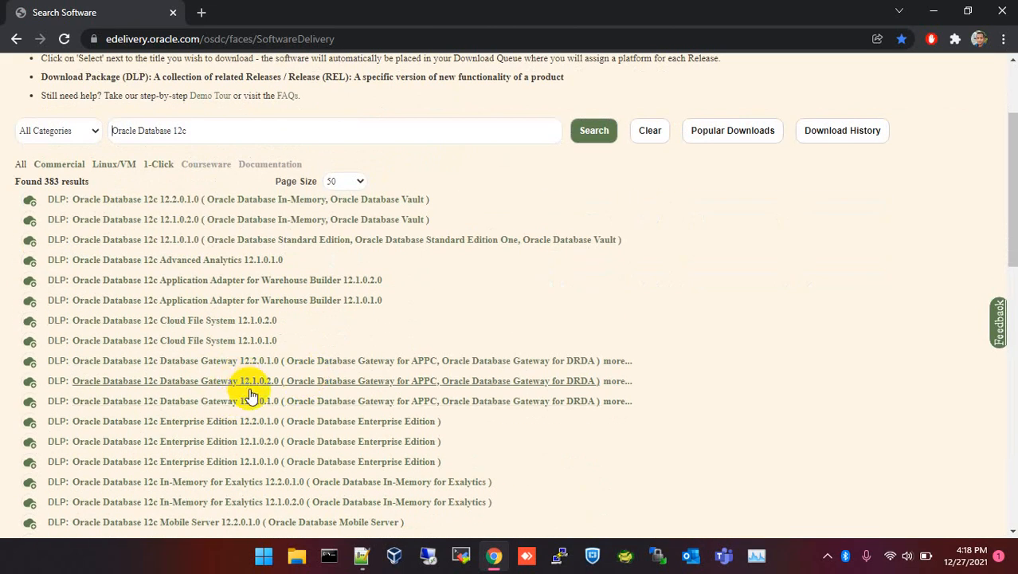
{"action": "scroll", "coordinate": [251, 400], "scroll_direction": "down", "scroll_amount": 1}
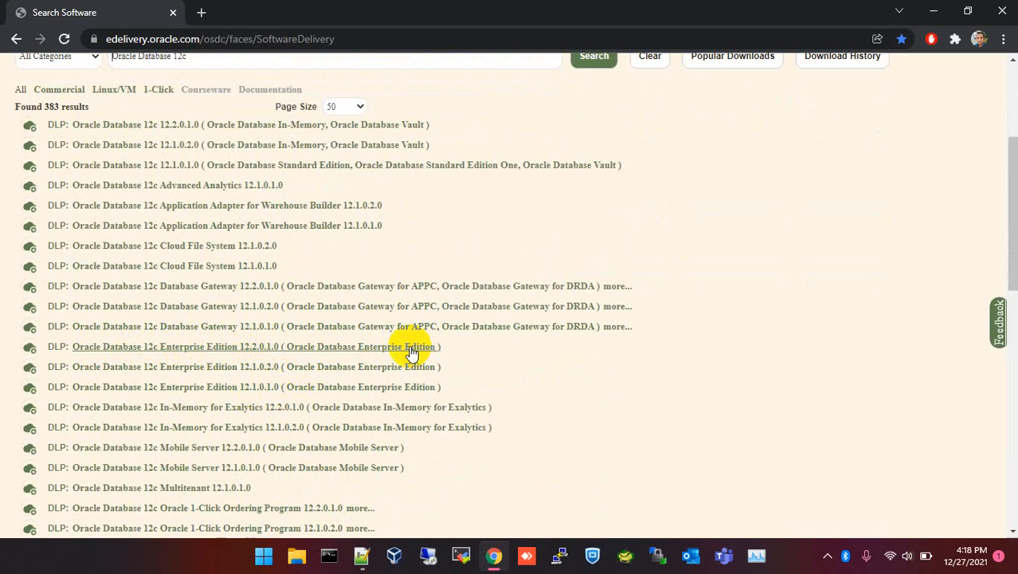
{"action": "left_click", "coordinate": [258, 351]}
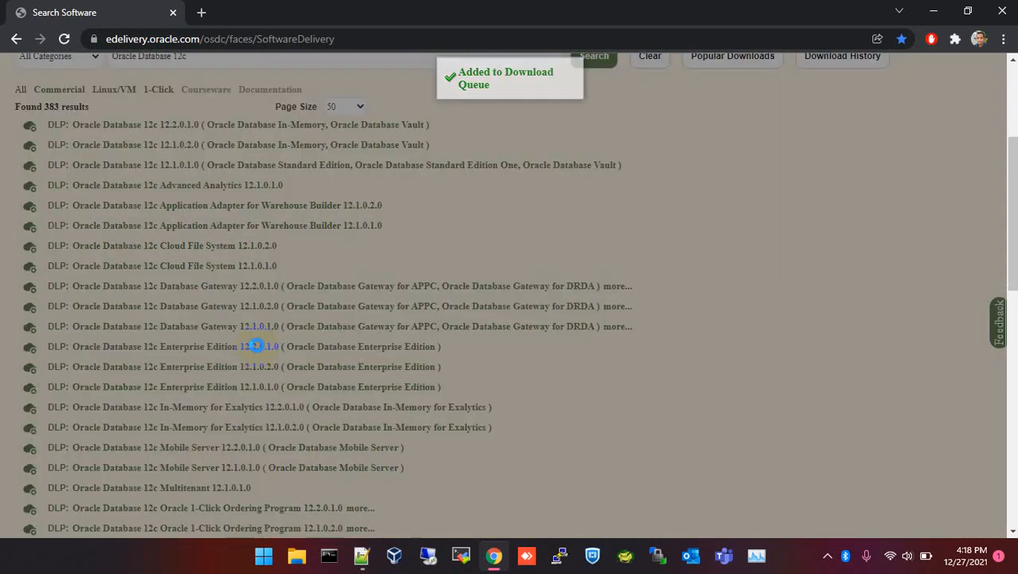
{"action": "scroll", "coordinate": [655, 349], "scroll_direction": "down", "scroll_amount": 1}
{"action": "scroll", "coordinate": [486, 361], "scroll_direction": "up", "scroll_amount": 4}
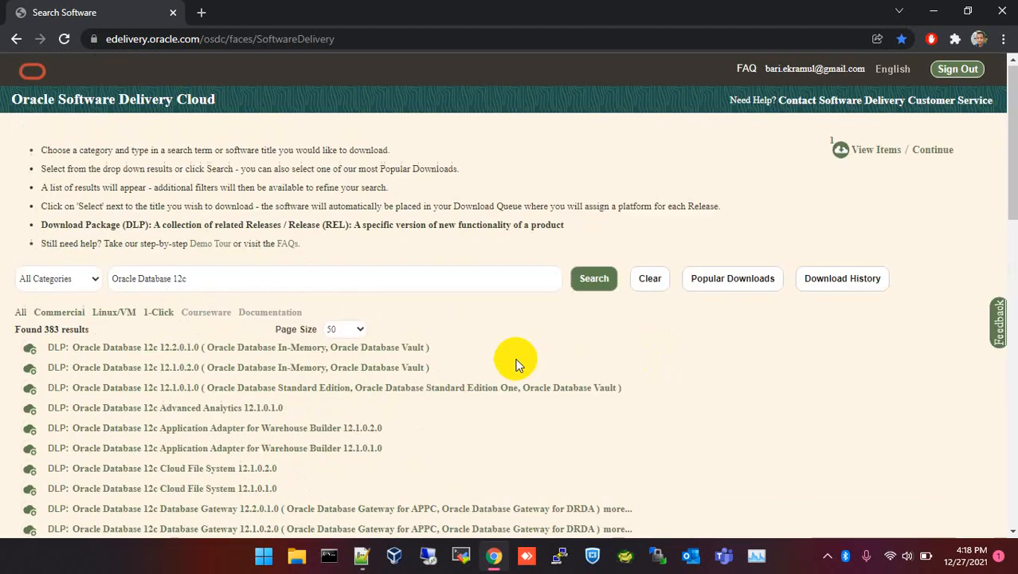
{"action": "left_click", "coordinate": [875, 159]}
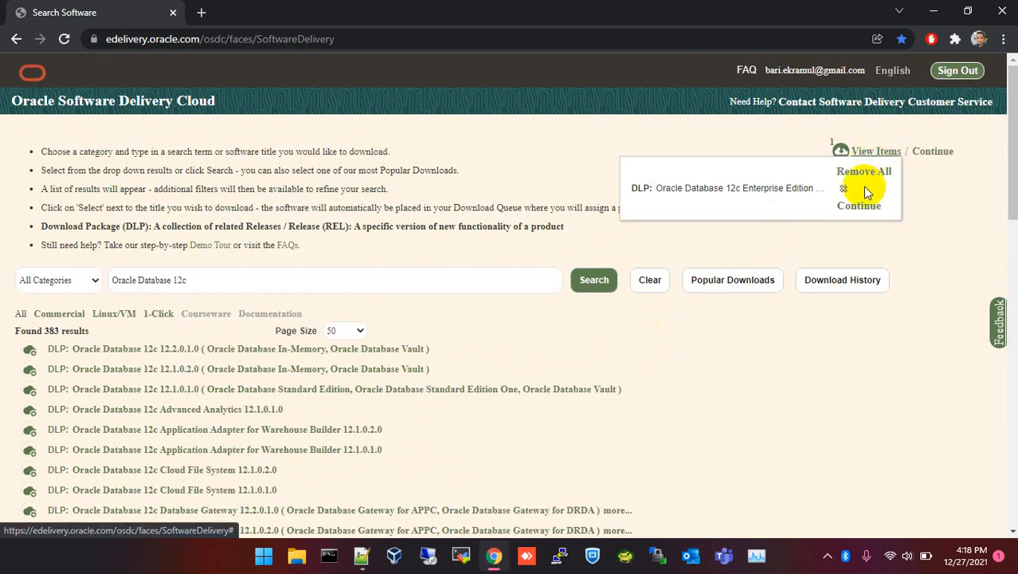
{"action": "left_click", "coordinate": [858, 207]}
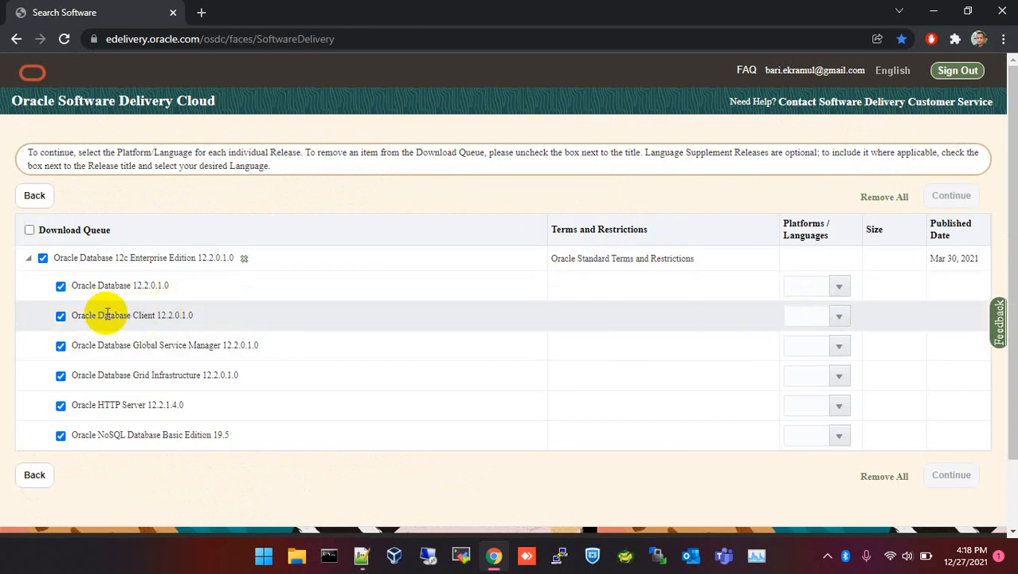
Set the platform for Oracle Database 12.2.0.1.0 to Microsoft Windows x64 (64-bit).
{"action": "left_click", "coordinate": [838, 289]}
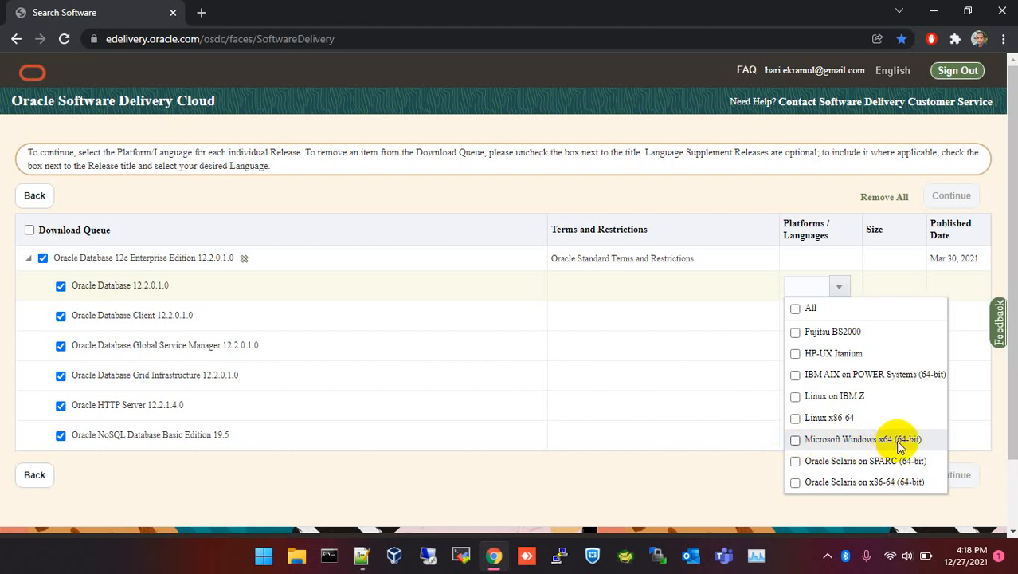
{"action": "left_click", "coordinate": [795, 440]}
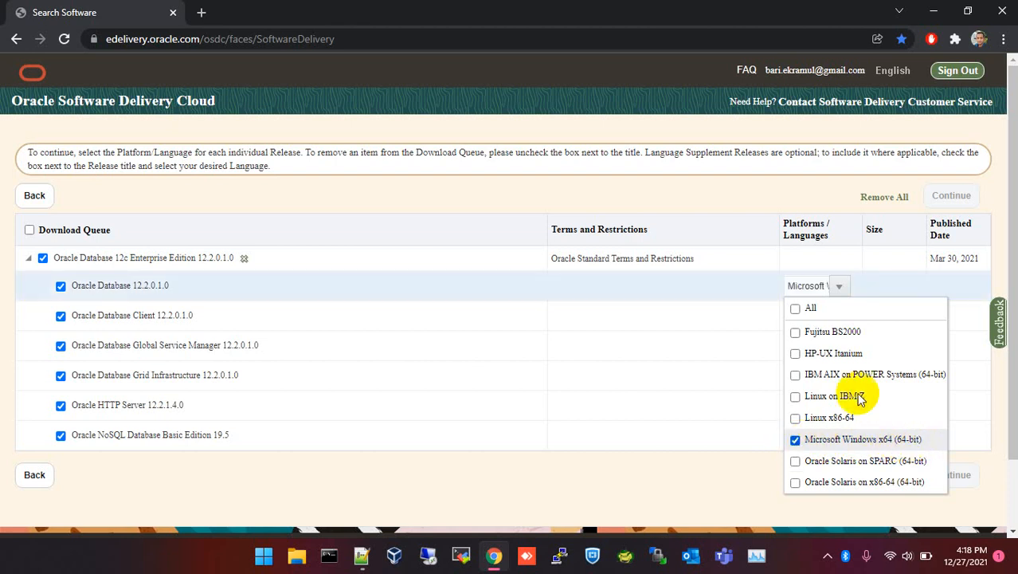
{"action": "left_click", "coordinate": [718, 376]}
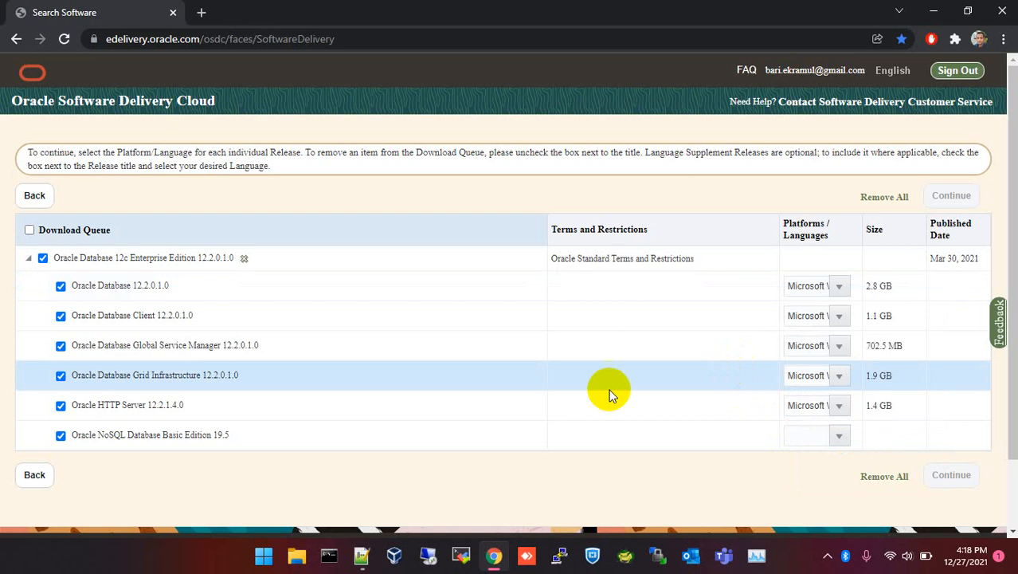
Uncheck Global Service Manager, Grid Infrastructure and Client, keep only Oracle Database 12.2.0.1.0, and continue.
{"action": "left_click", "coordinate": [61, 348]}
{"action": "left_click", "coordinate": [62, 379]}
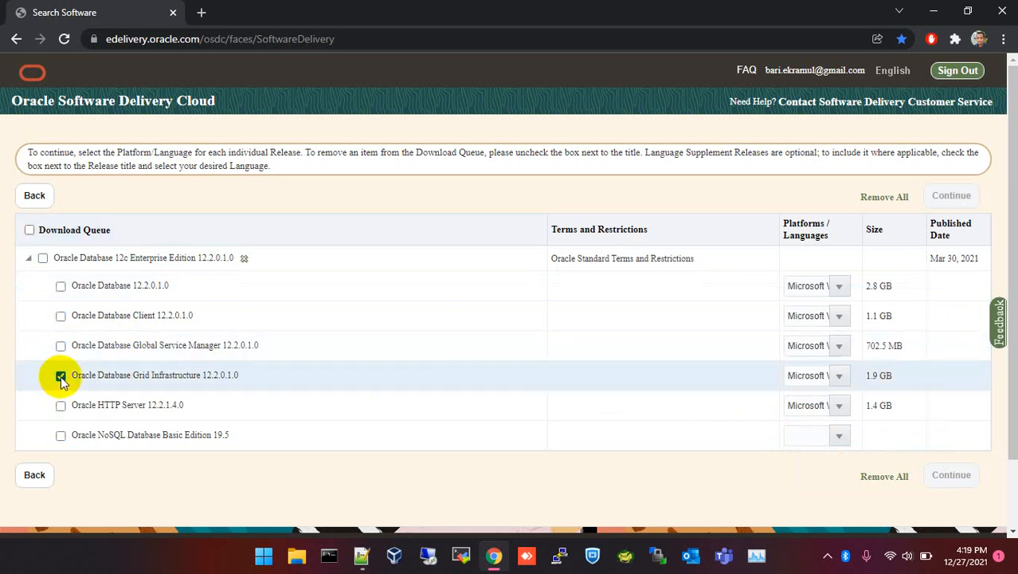
{"action": "left_click", "coordinate": [61, 379]}
{"action": "left_click", "coordinate": [62, 317]}
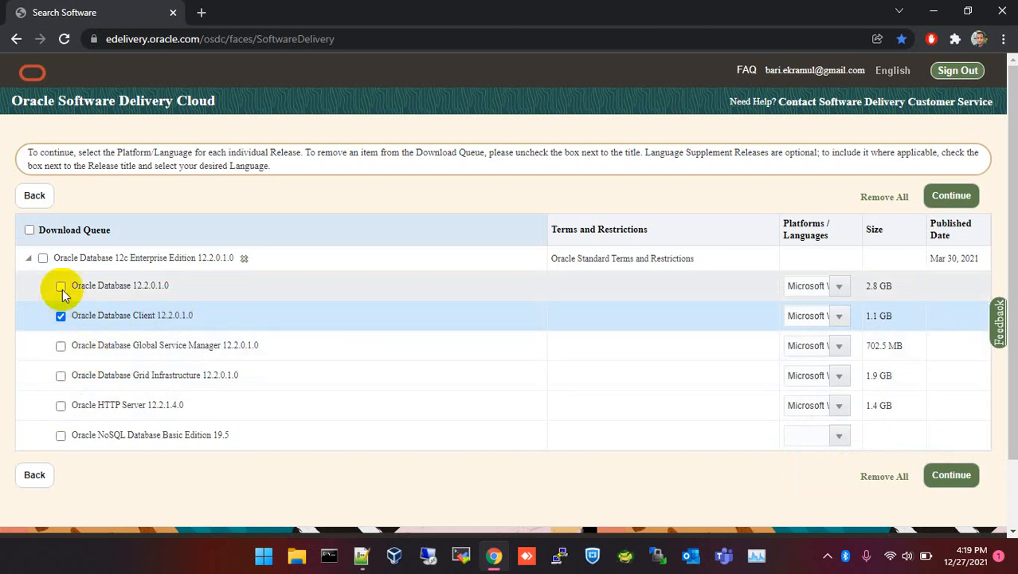
{"action": "left_click", "coordinate": [61, 286]}
{"action": "left_click", "coordinate": [61, 317]}
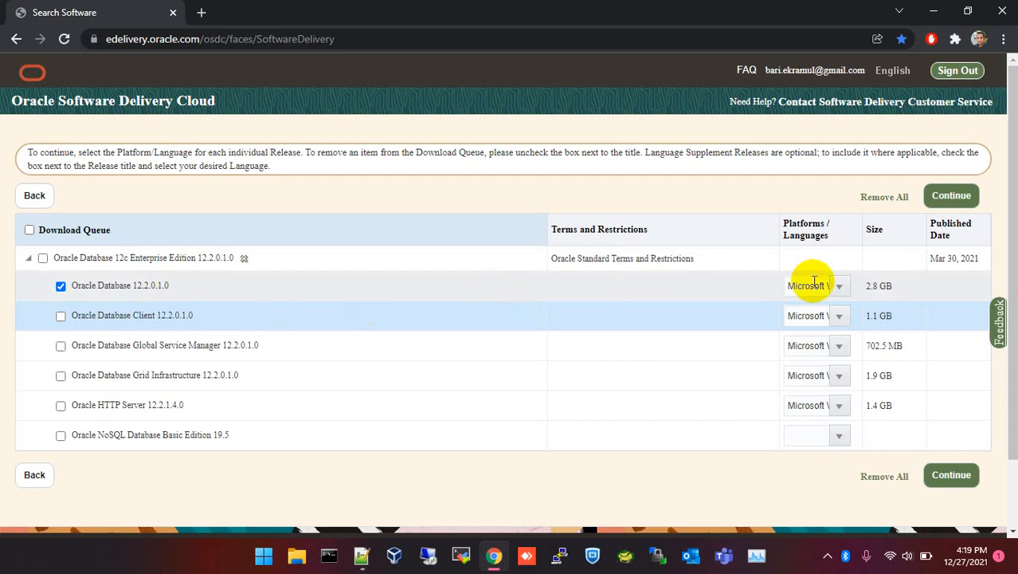
{"action": "left_click", "coordinate": [869, 287]}
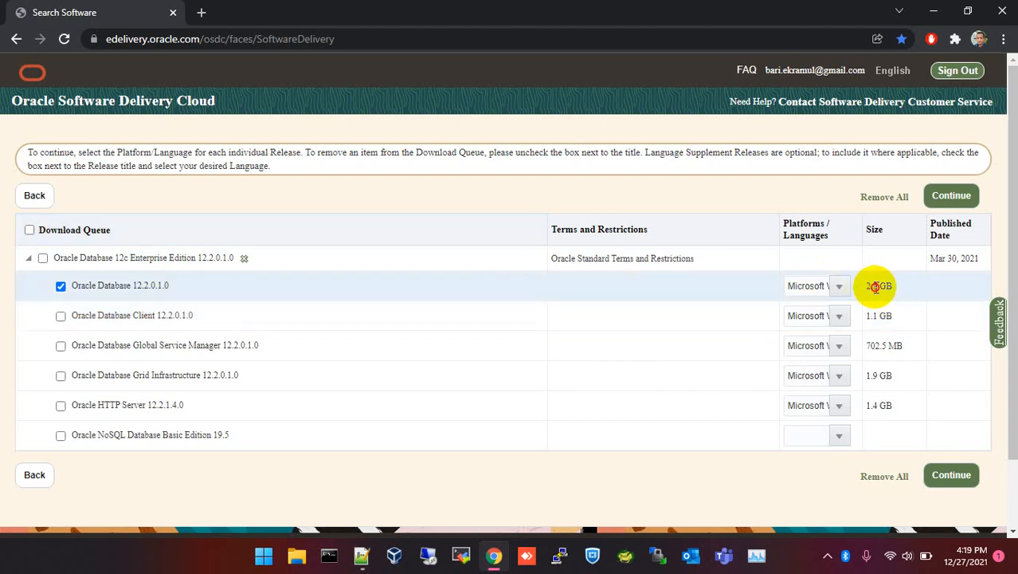
{"action": "left_click", "coordinate": [949, 475]}
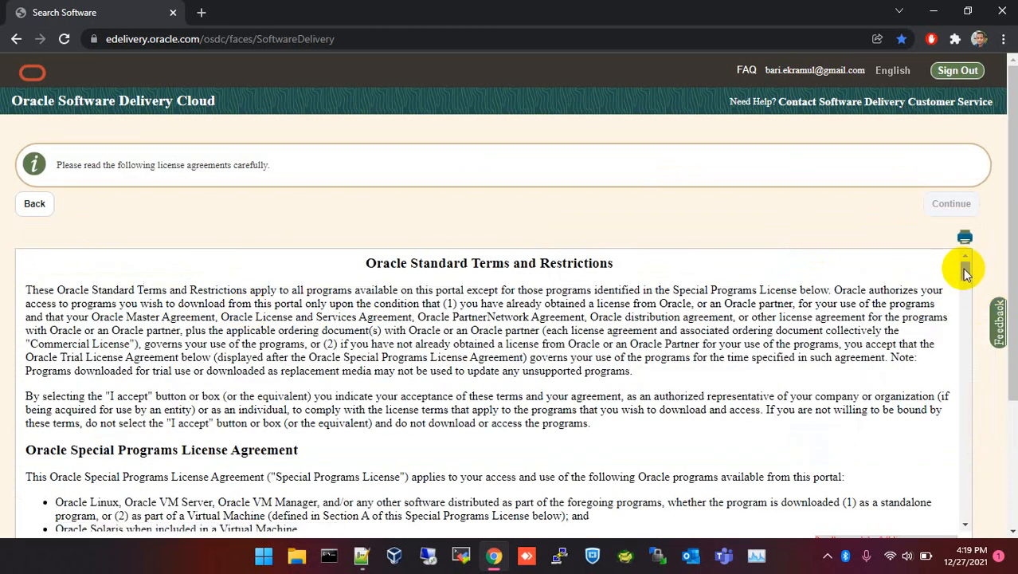
Accept the Oracle License Agreement and start downloading V839963-01.zip for Windows x64.
{"action": "left_click_drag", "start_coordinate": [966, 271], "coordinate": [972, 518]}
{"action": "scroll", "coordinate": [993, 417], "scroll_direction": "down", "scroll_amount": 3}
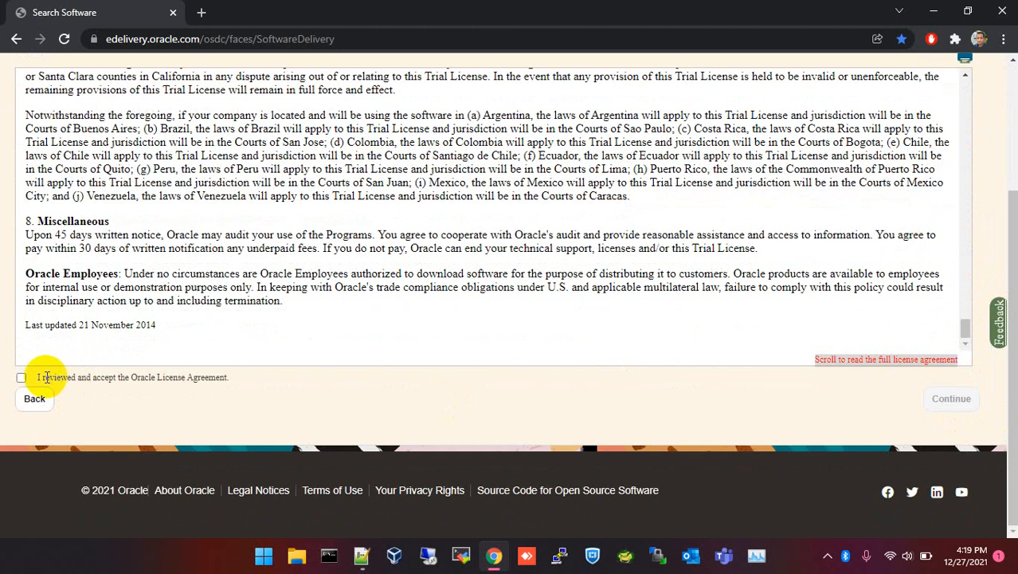
{"action": "left_click", "coordinate": [21, 378]}
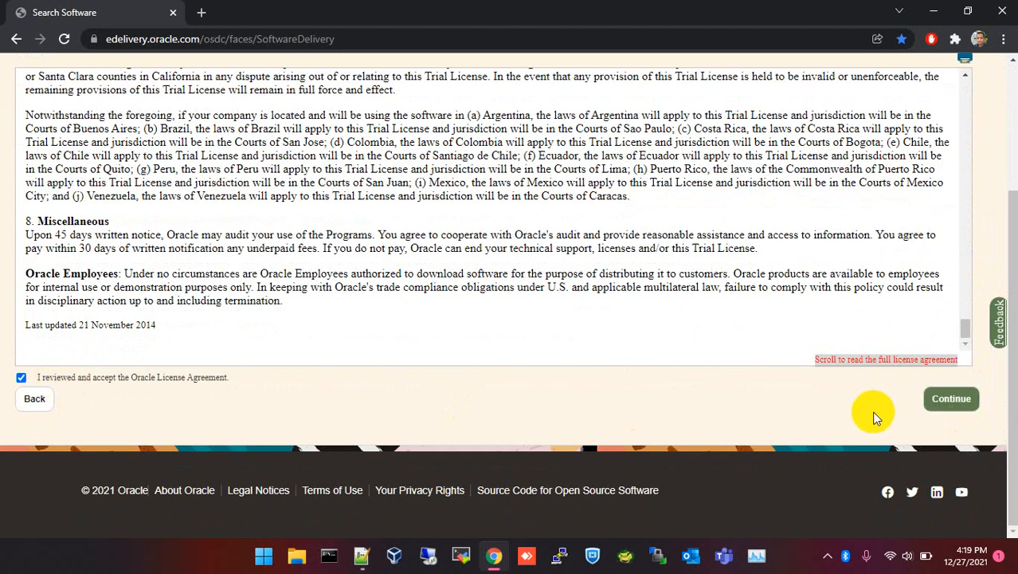
{"action": "left_click", "coordinate": [944, 401]}
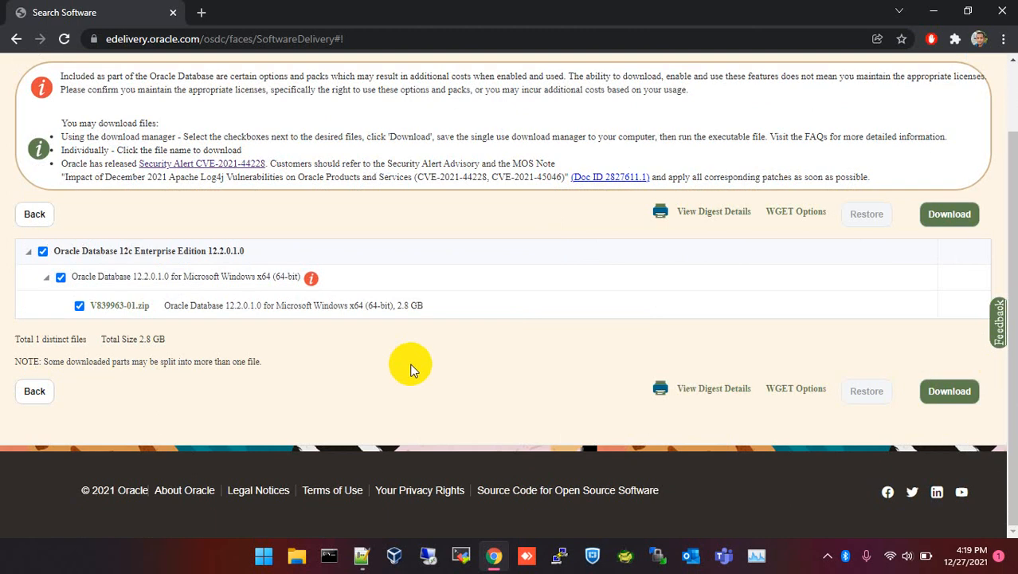
{"action": "left_click", "coordinate": [944, 218]}
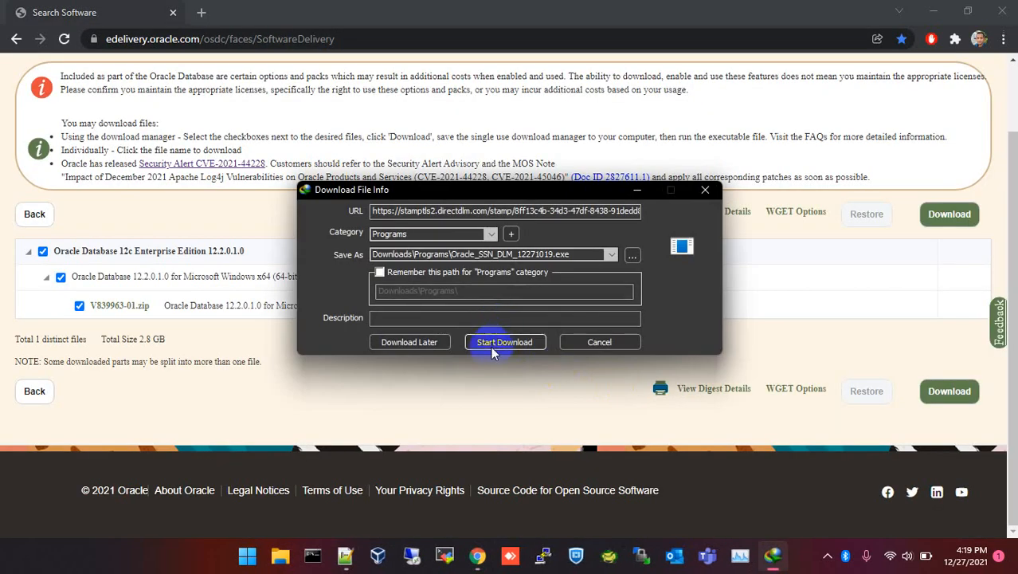
Download Oracle_SSN_DLM_12271019.exe with Internet Download Manager and run it.
{"action": "left_click", "coordinate": [496, 340]}
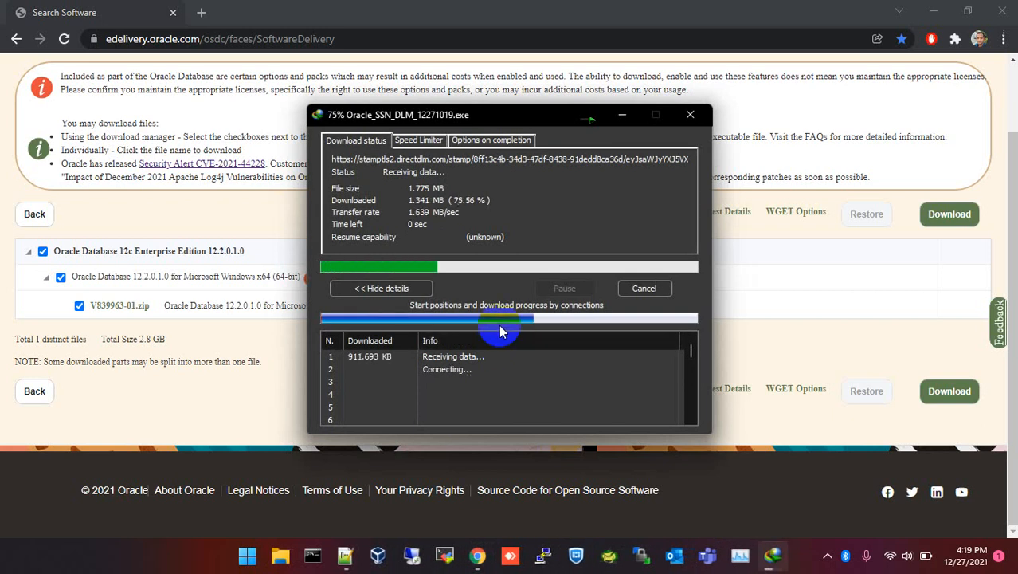
{"action": "left_click", "coordinate": [386, 320]}
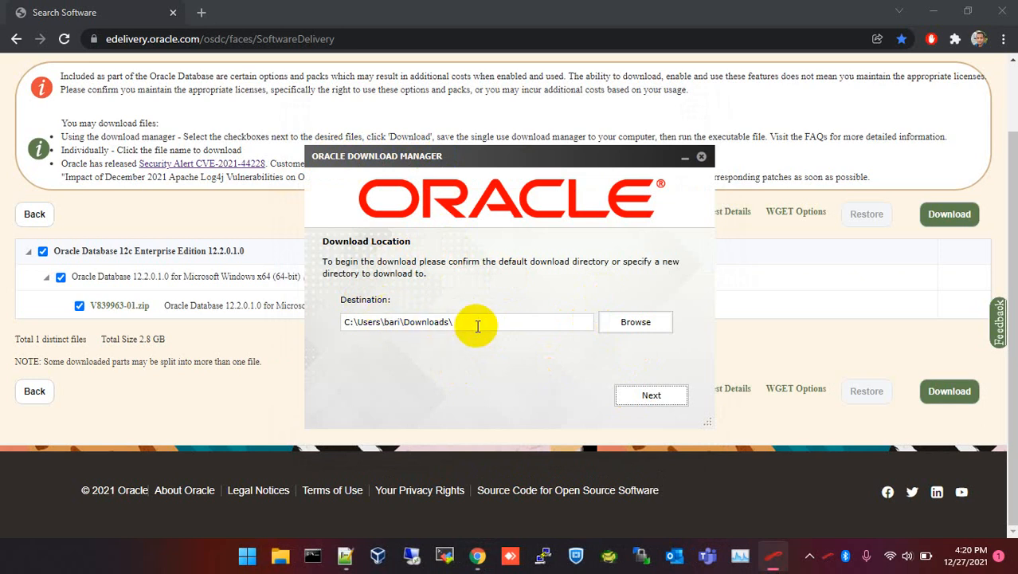
Confirm the user's Downloads folder as destination so V839963-01.zip begins downloading.
{"action": "left_click_drag", "start_coordinate": [346, 321], "coordinate": [480, 327]}
{"action": "left_click", "coordinate": [374, 329]}
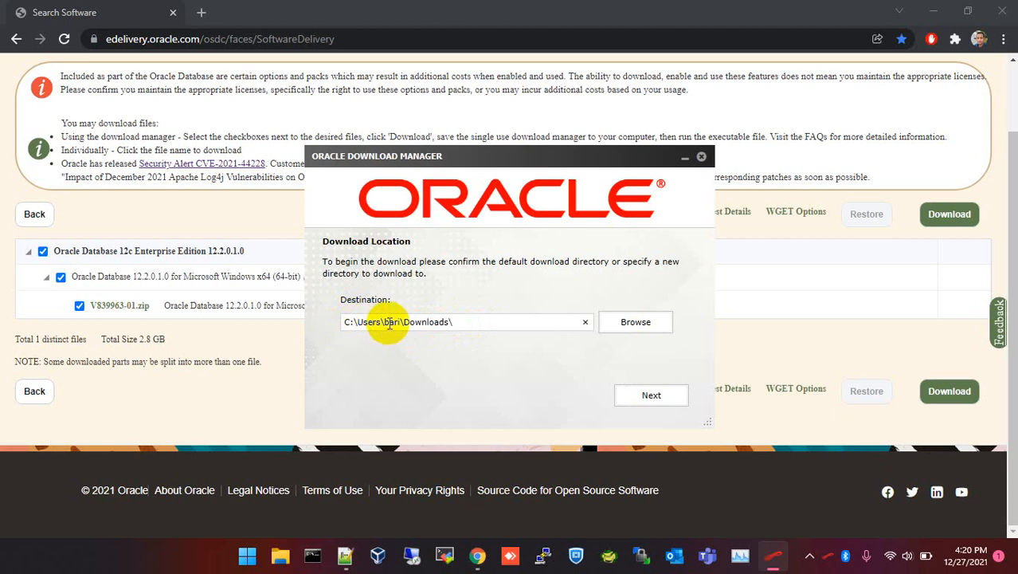
{"action": "left_click_drag", "start_coordinate": [383, 322], "coordinate": [450, 322]}
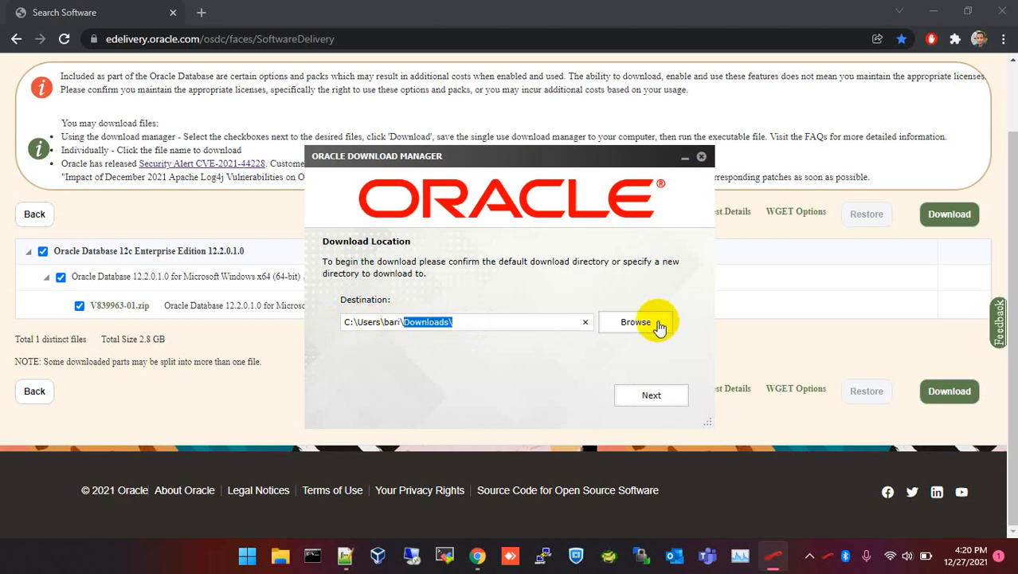
{"action": "left_click", "coordinate": [648, 399]}
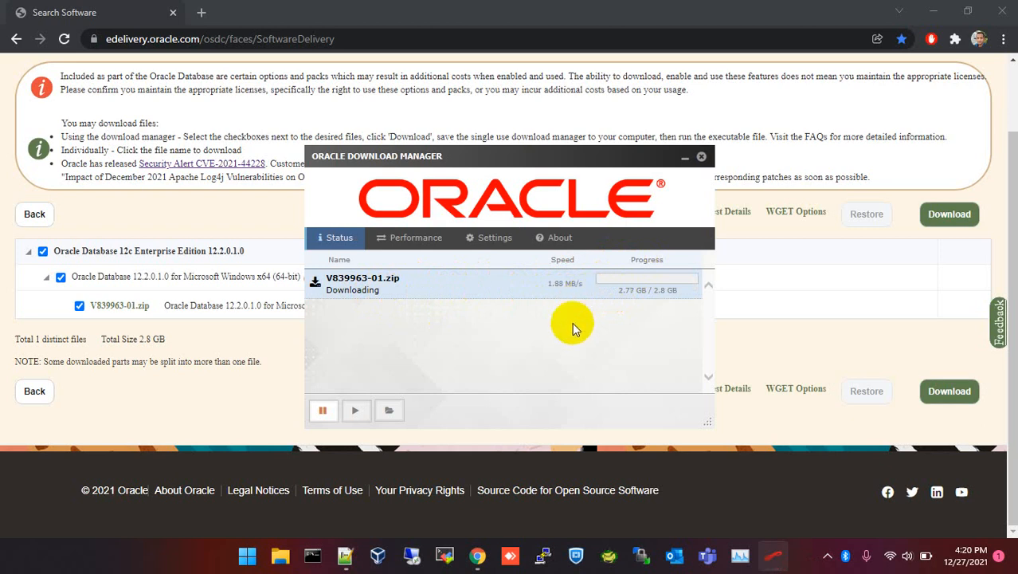
Bring the Notepad++ notes forward and review the Unzip and Install 12c Software Only steps.
{"action": "left_click", "coordinate": [345, 556]}
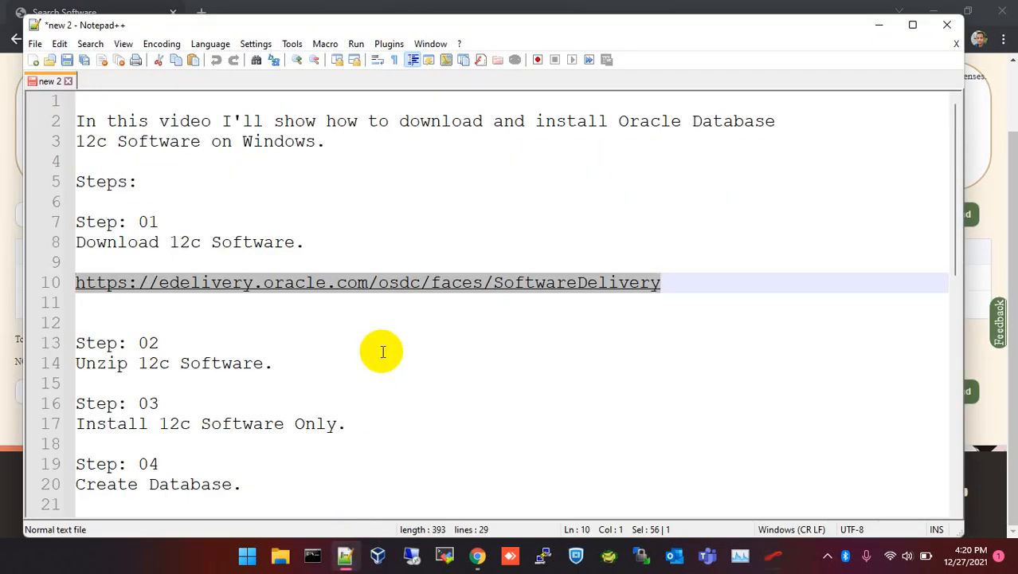
{"action": "scroll", "coordinate": [383, 351], "scroll_direction": "down", "scroll_amount": 2}
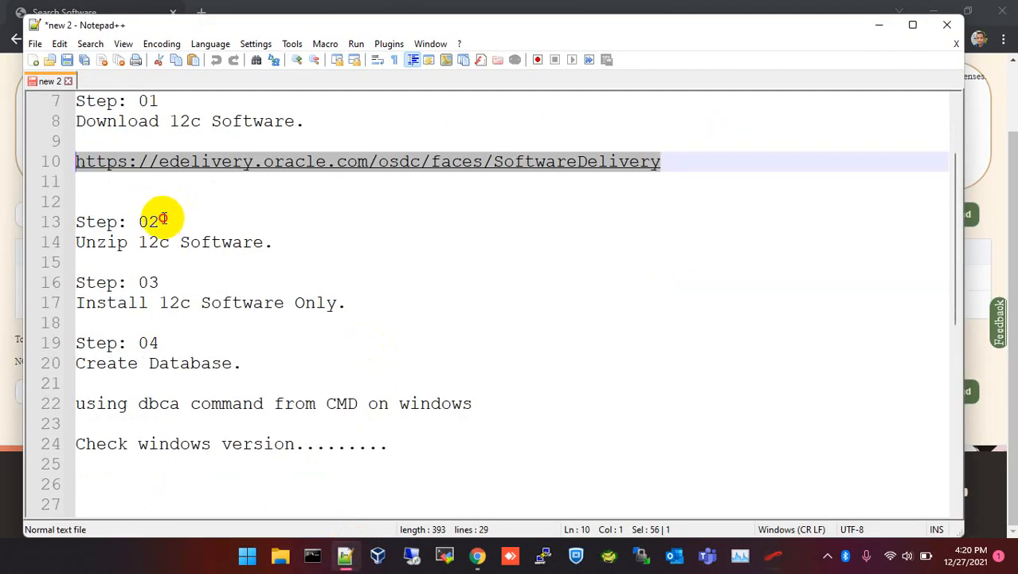
{"action": "left_click_drag", "start_coordinate": [162, 218], "coordinate": [68, 216]}
{"action": "left_click", "coordinate": [89, 241]}
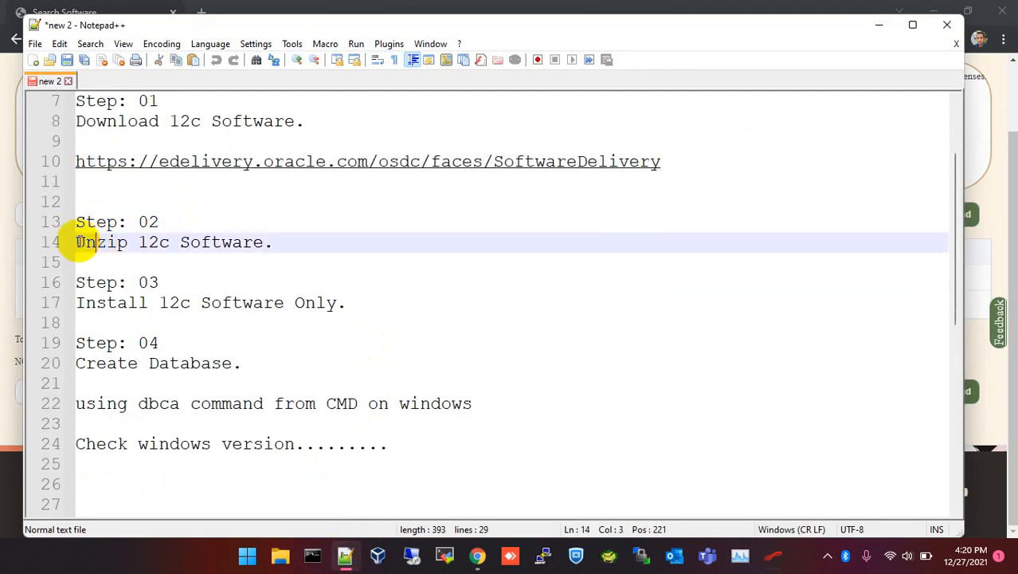
{"action": "left_click_drag", "start_coordinate": [77, 242], "coordinate": [302, 245]}
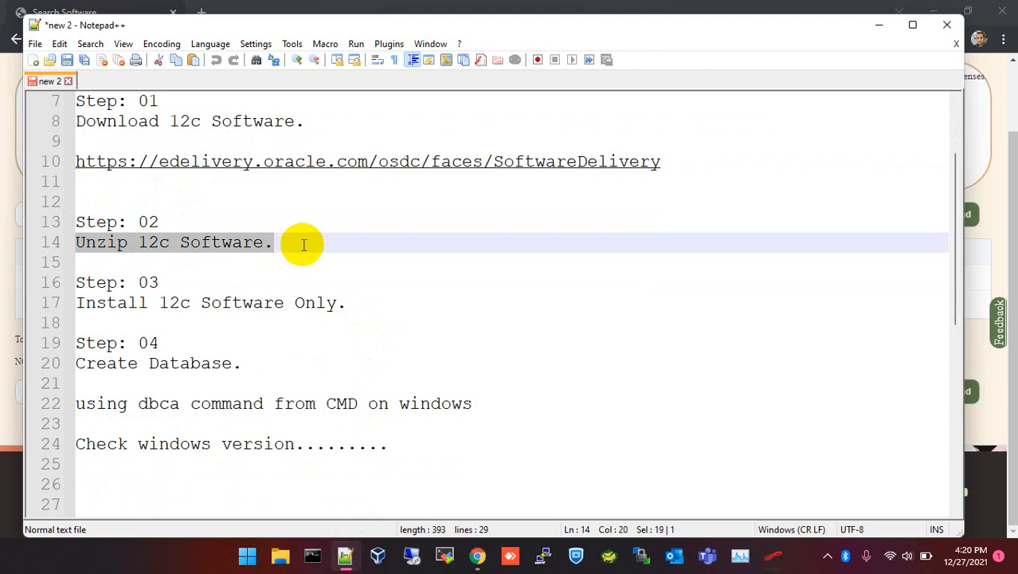
{"action": "left_click_drag", "start_coordinate": [70, 302], "coordinate": [352, 305]}
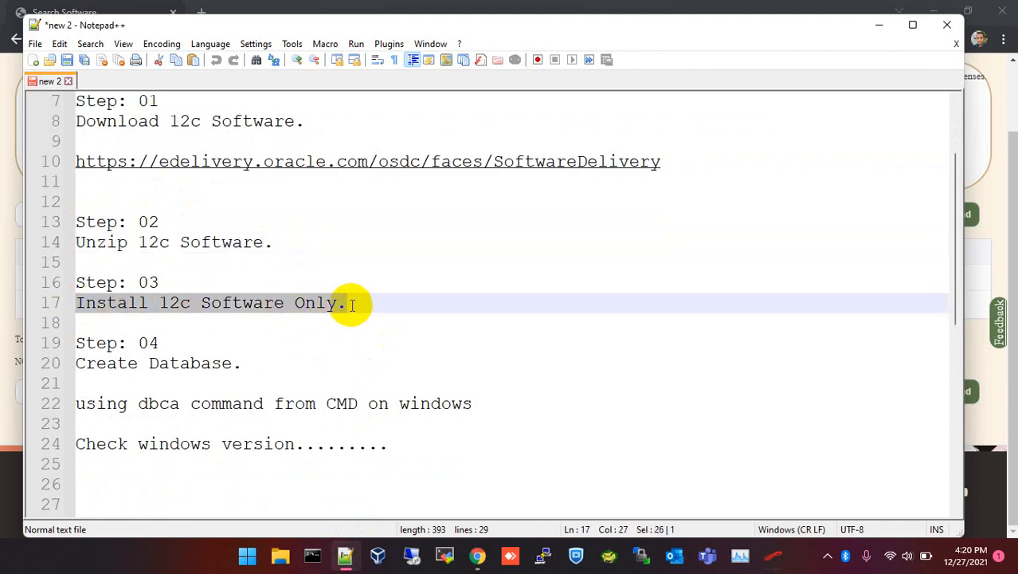
{"action": "left_click", "coordinate": [118, 321]}
Add the line 'Create listener and Service name' after the install step, then minimize Notepad++.
{"action": "key", "text": "Return"}
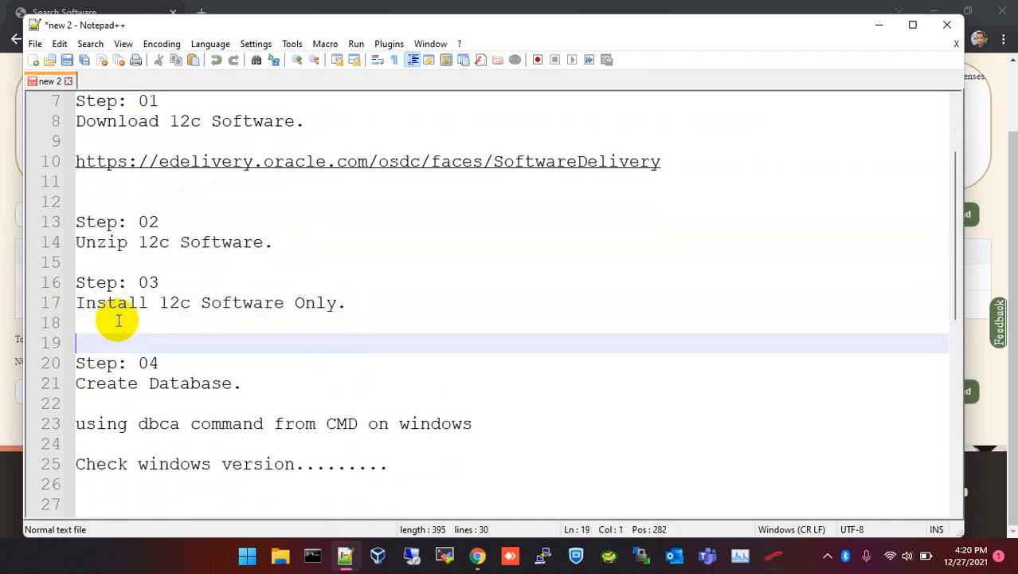
{"action": "key", "text": "Up"}
{"action": "key", "text": "Return"}
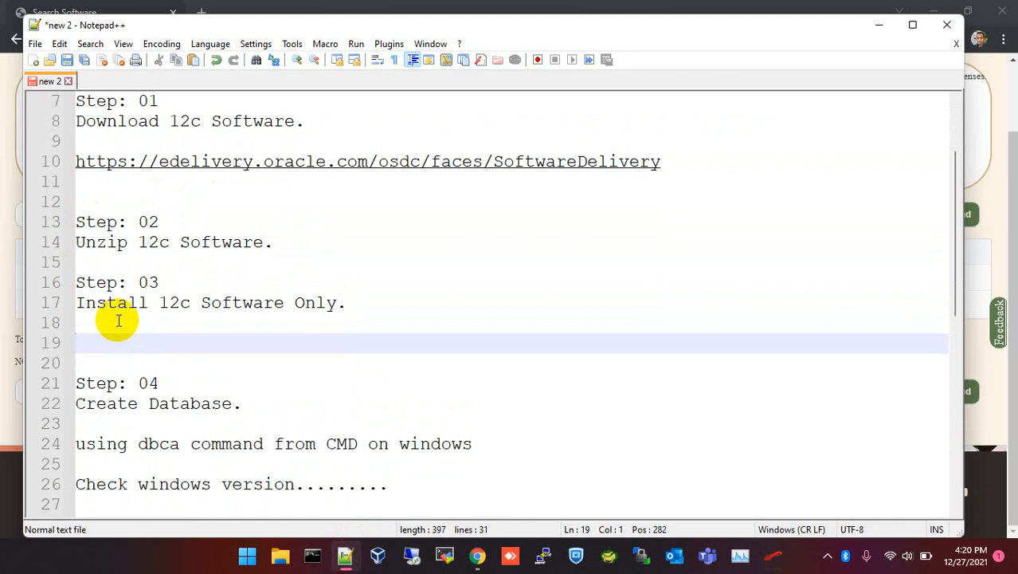
{"action": "type", "text": "Crea"}
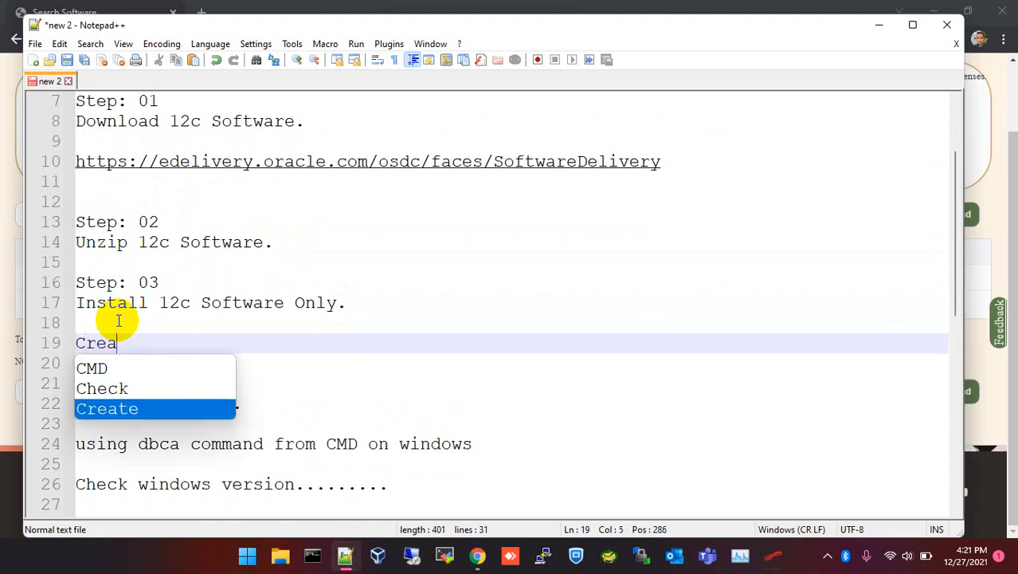
{"action": "type", "text": "te listenert"}
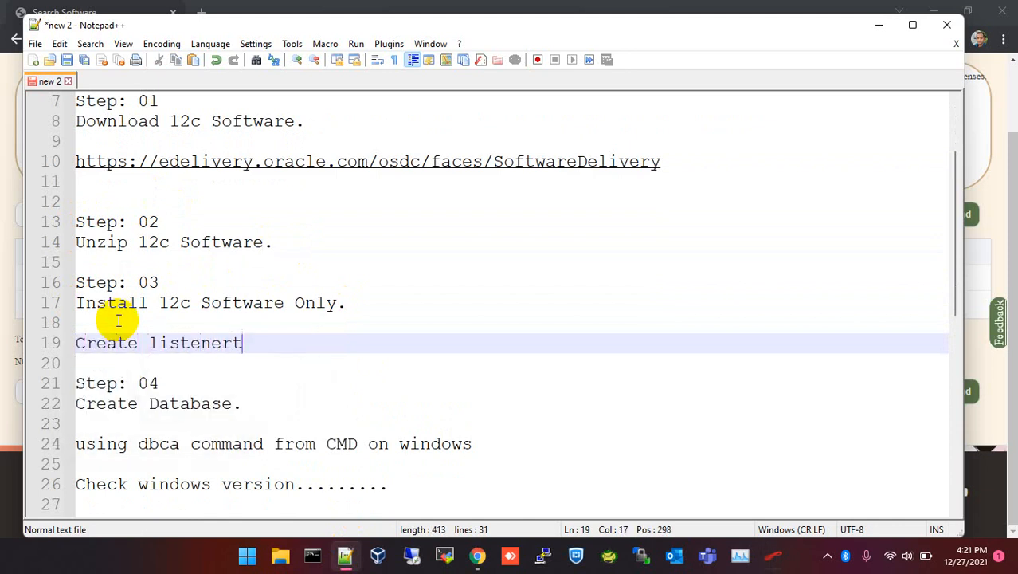
{"action": "key", "text": "BackSpace"}
{"action": "type", "text": "and SErv"}
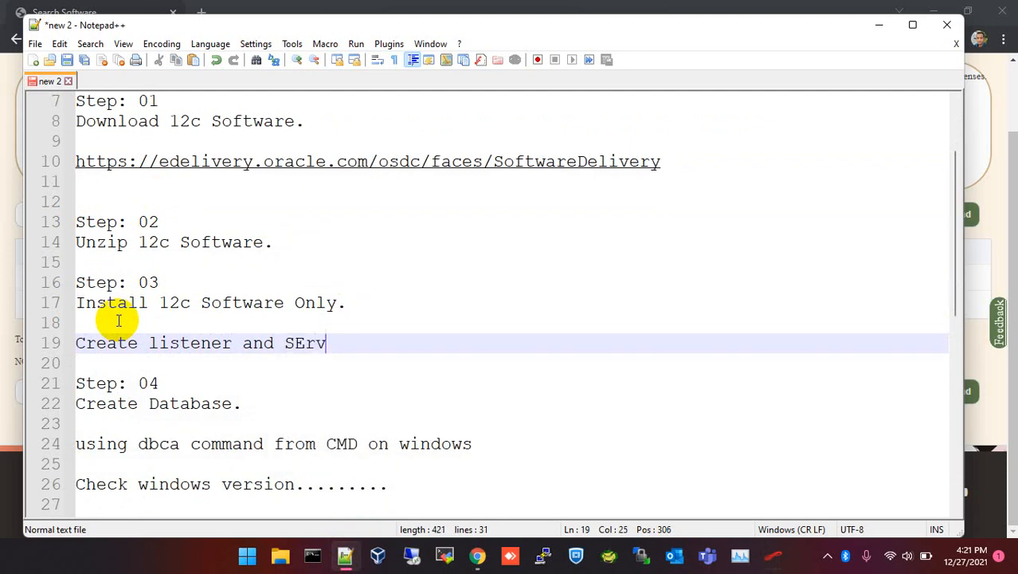
{"action": "key", "text": "BackSpace"}
{"action": "key", "text": "BackSpace"}
{"action": "key", "text": "BackSpace"}
{"action": "type", "text": "ervice "}
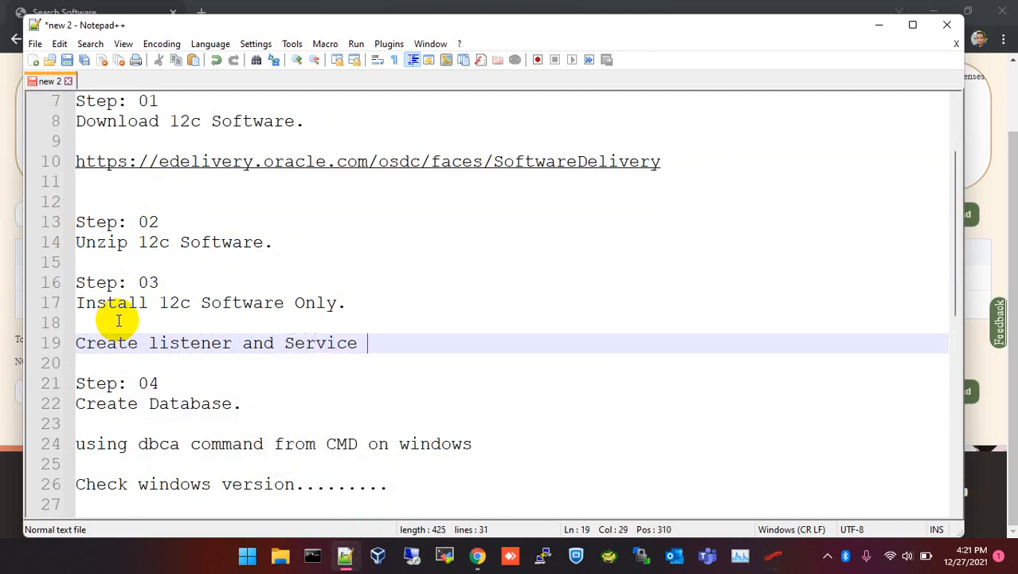
{"action": "type", "text": "name"}
{"action": "left_click_drag", "start_coordinate": [77, 403], "coordinate": [254, 402]}
{"action": "scroll", "coordinate": [254, 398], "scroll_direction": "up", "scroll_amount": 2}
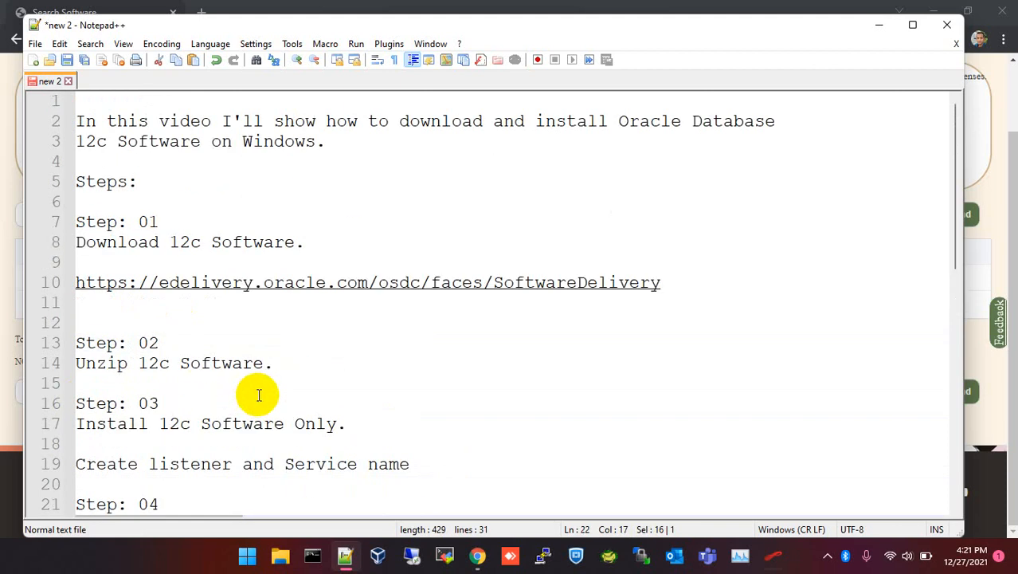
{"action": "left_click", "coordinate": [879, 25]}
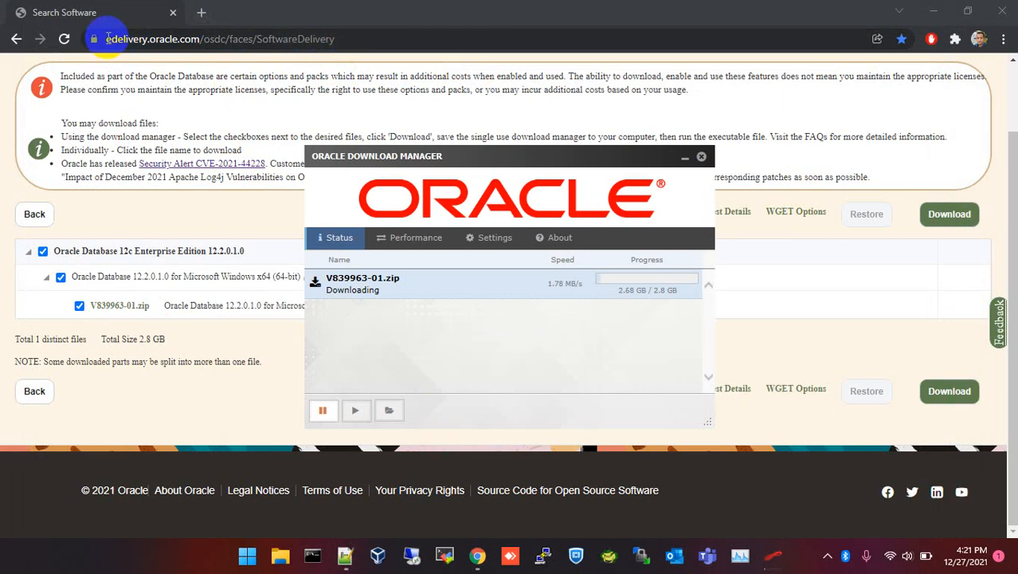
Google '12c database download' in a new tab and open Oracle Database Software Downloads.
{"action": "left_click", "coordinate": [202, 13]}
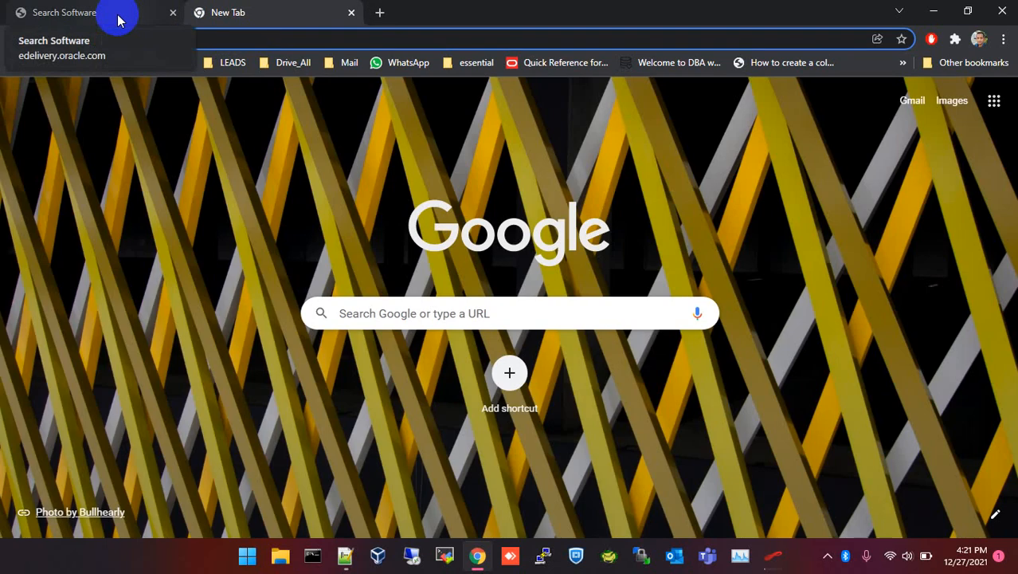
{"action": "type", "text": "12c "}
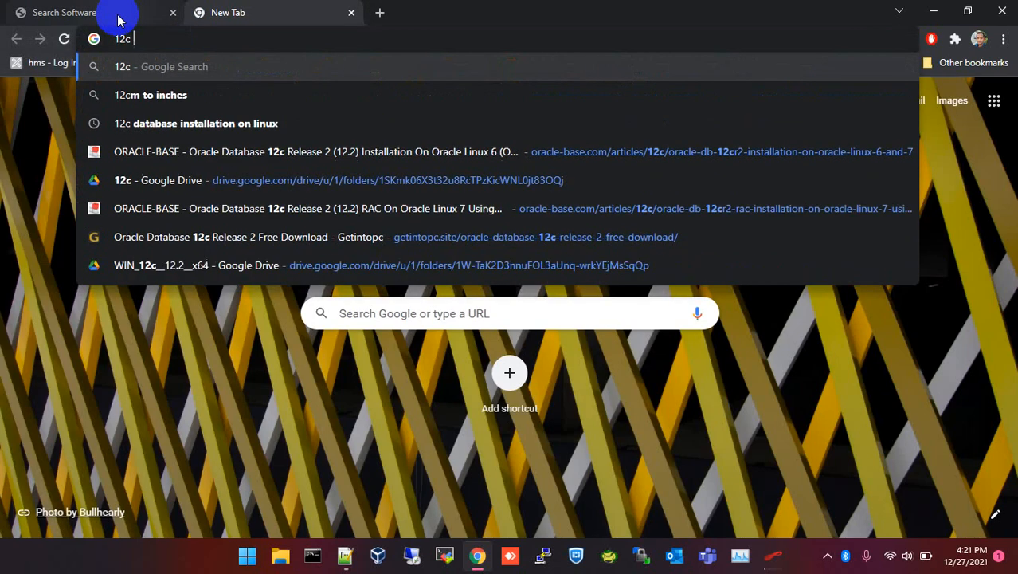
{"action": "type", "text": "databse"}
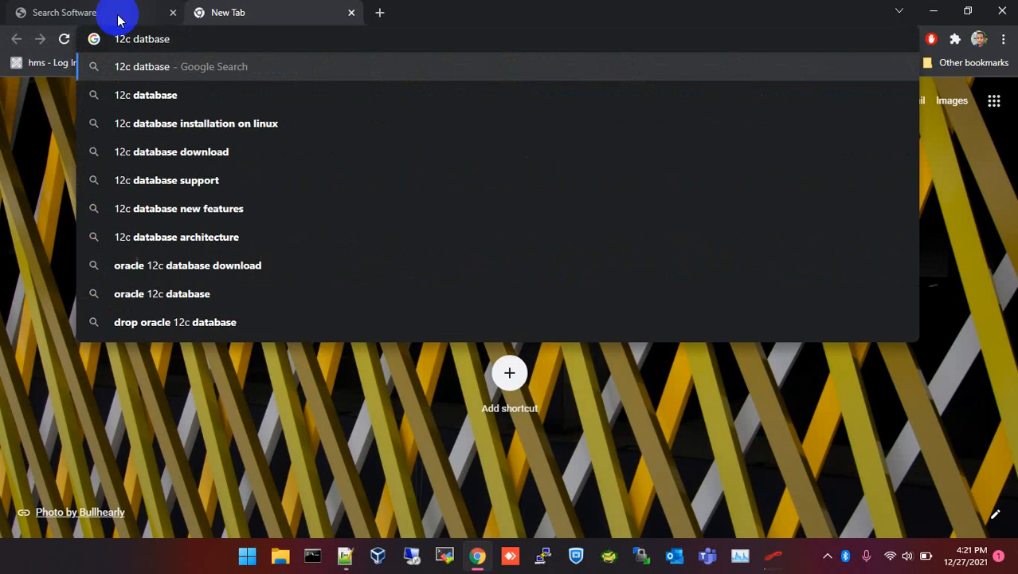
{"action": "key", "text": "BackSpace"}
{"action": "key", "text": "BackSpace"}
{"action": "key", "text": "BackSpace"}
{"action": "key", "text": "BackSpace"}
{"action": "key", "text": "BackSpace"}
{"action": "type", "text": "ta"}
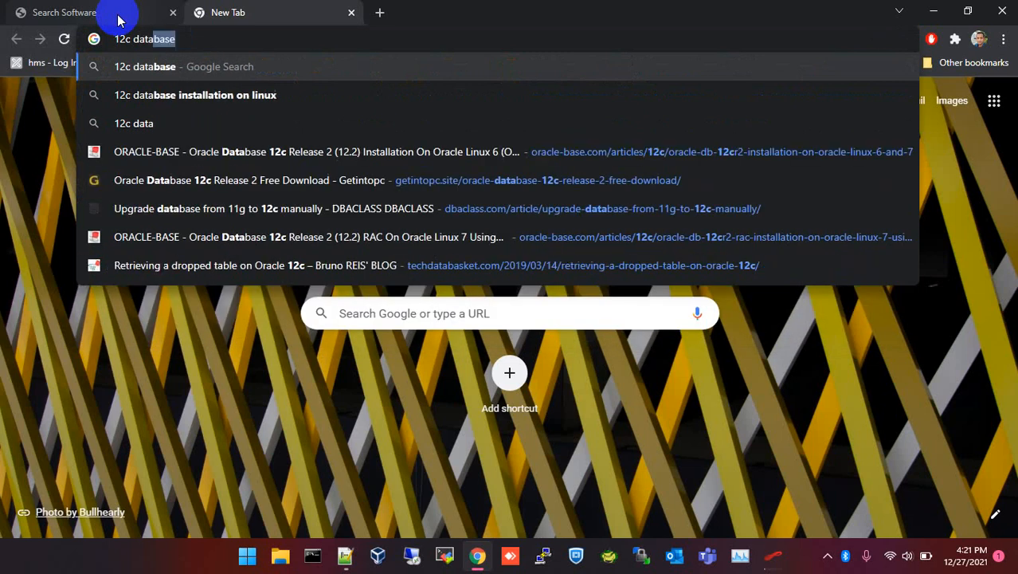
{"action": "type", "text": "base down"}
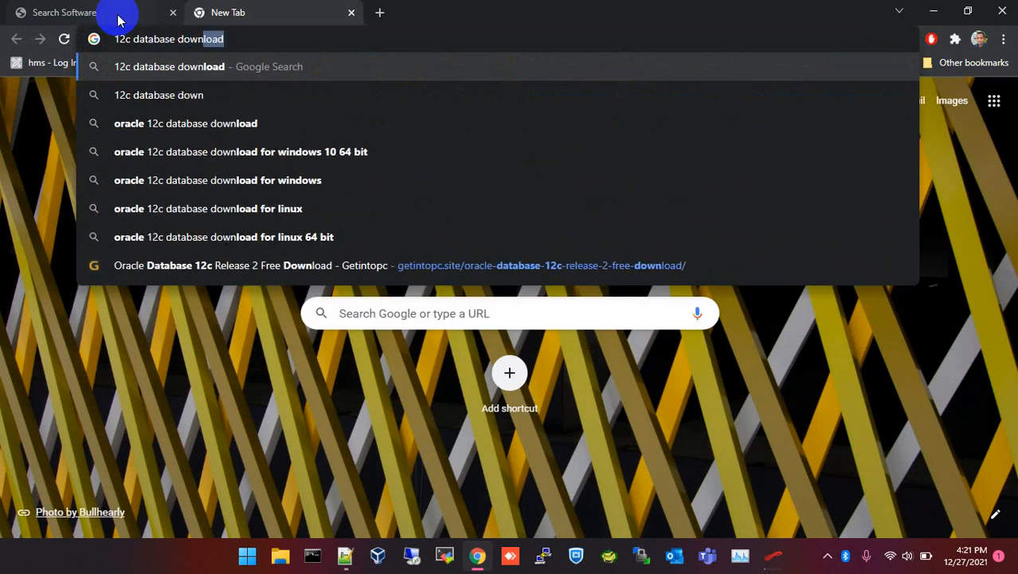
{"action": "key", "text": "Return"}
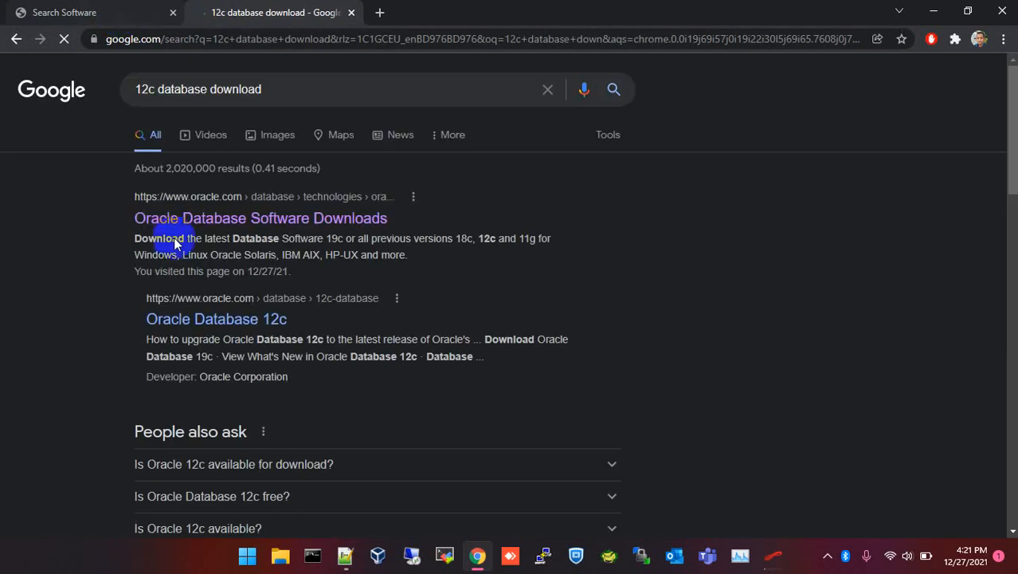
{"action": "left_click", "coordinate": [192, 222]}
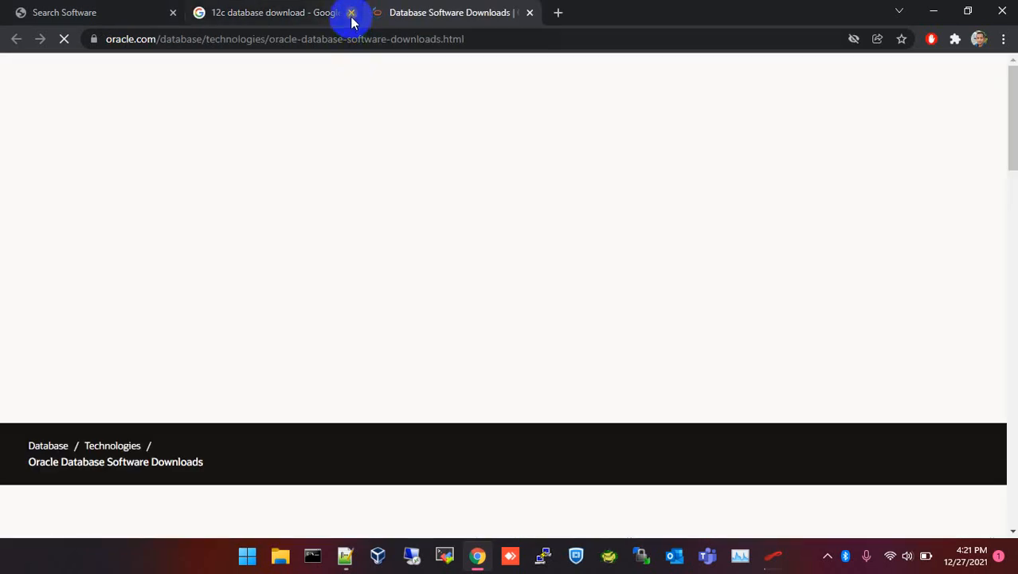
Close the Google results tab and scroll the downloads page past the Oracle Database 19c section.
{"action": "left_click", "coordinate": [351, 12]}
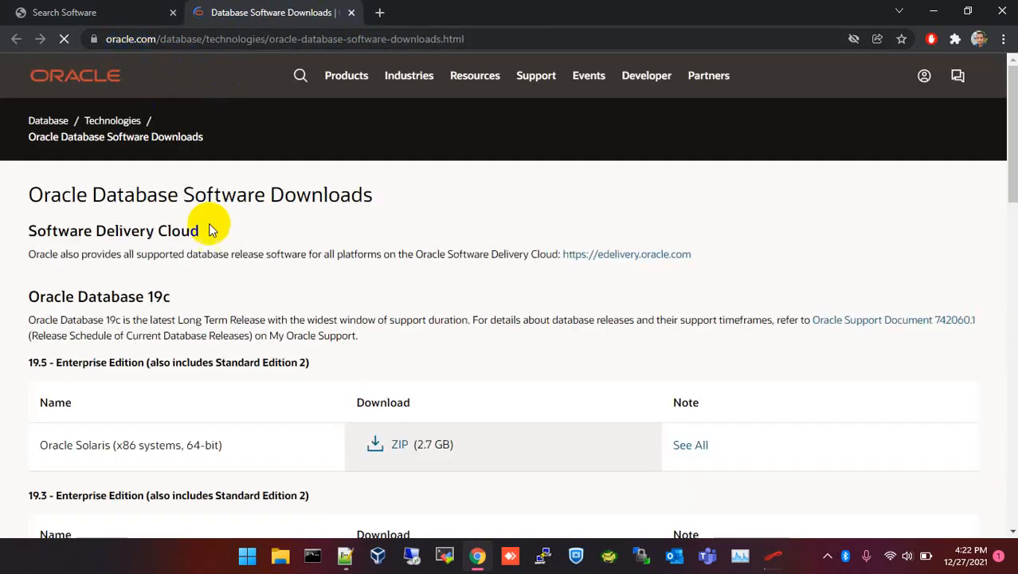
{"action": "left_click_drag", "start_coordinate": [29, 295], "coordinate": [176, 300]}
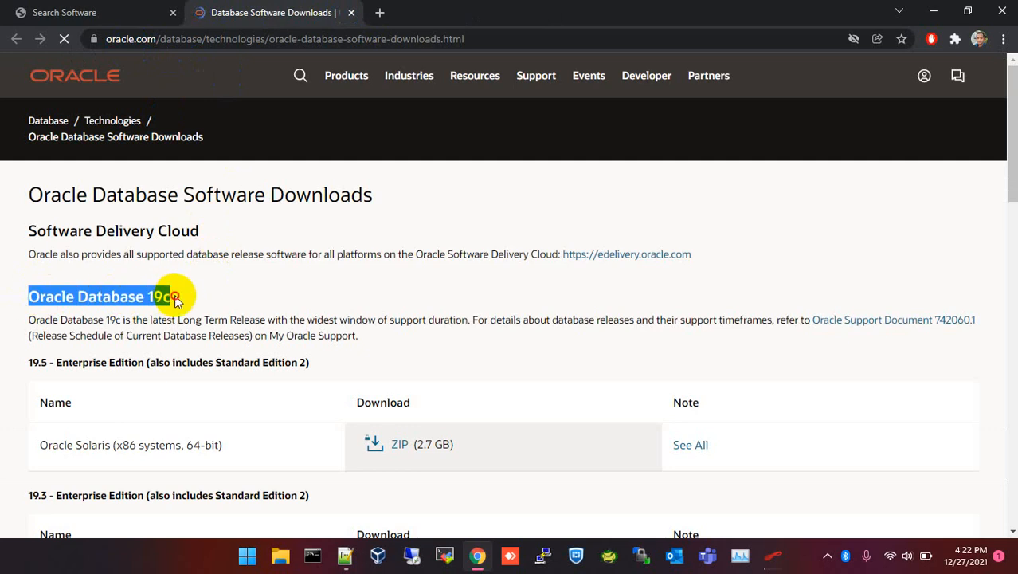
{"action": "scroll", "coordinate": [176, 295], "scroll_direction": "down", "scroll_amount": 3}
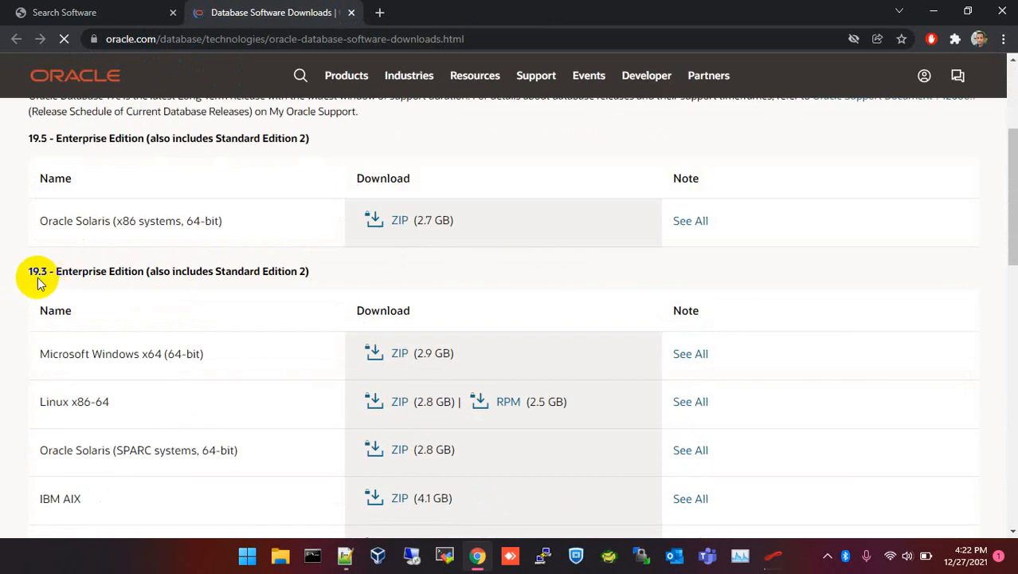
{"action": "scroll", "coordinate": [71, 295], "scroll_direction": "down", "scroll_amount": 4}
{"action": "left_click_drag", "start_coordinate": [39, 373], "coordinate": [184, 375]}
{"action": "scroll", "coordinate": [182, 364], "scroll_direction": "down", "scroll_amount": 5}
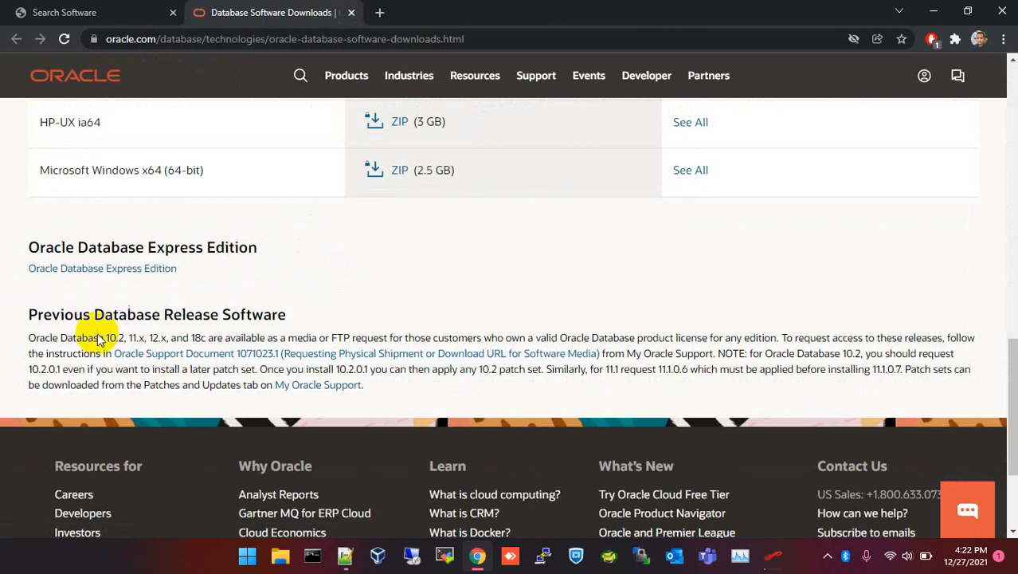
Highlight the Previous Database Release Software heading and its 10.2 and 18c mentions.
{"action": "left_click_drag", "start_coordinate": [35, 315], "coordinate": [289, 312]}
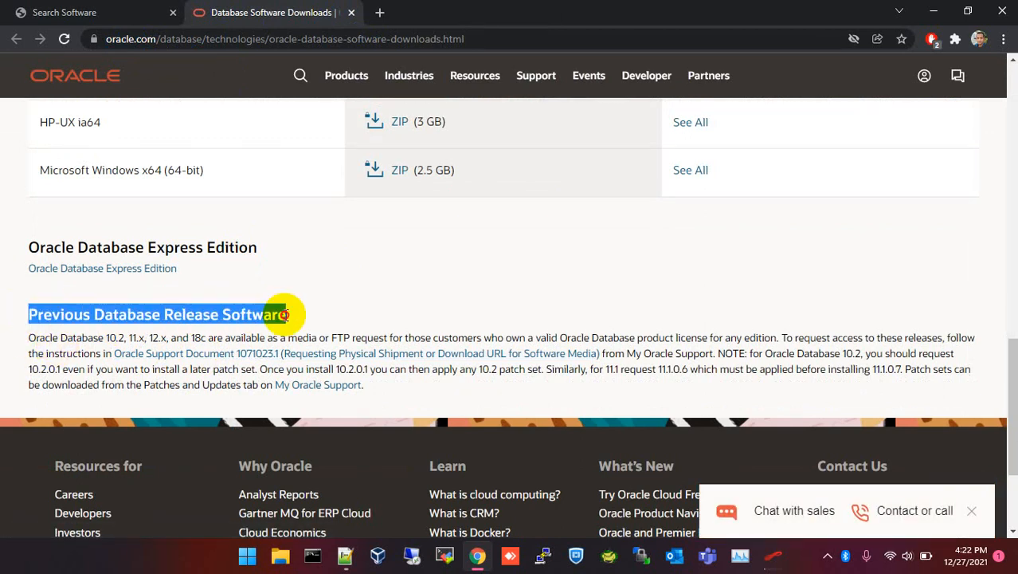
{"action": "left_click", "coordinate": [32, 336]}
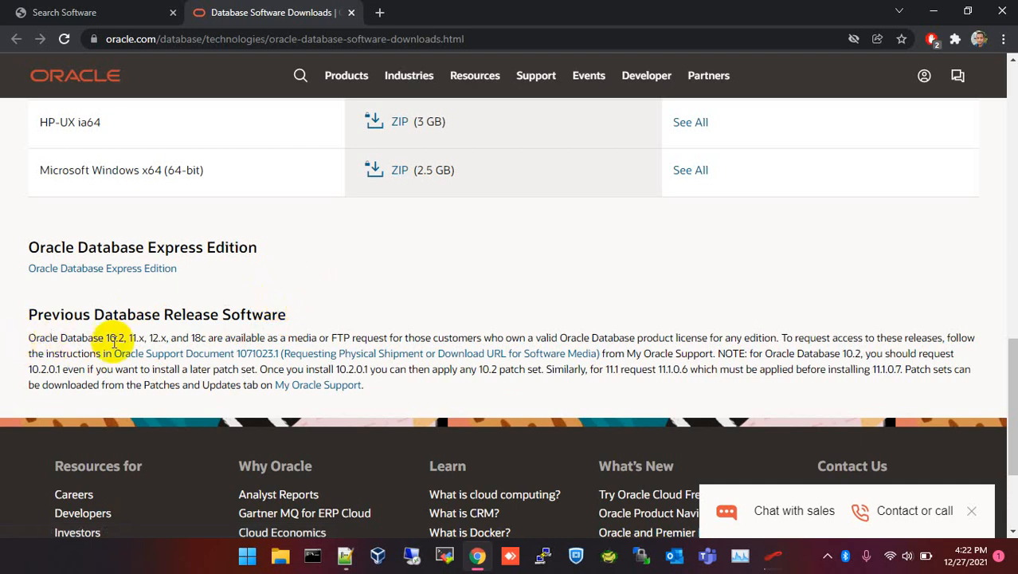
{"action": "left_click_drag", "start_coordinate": [108, 335], "coordinate": [125, 337]}
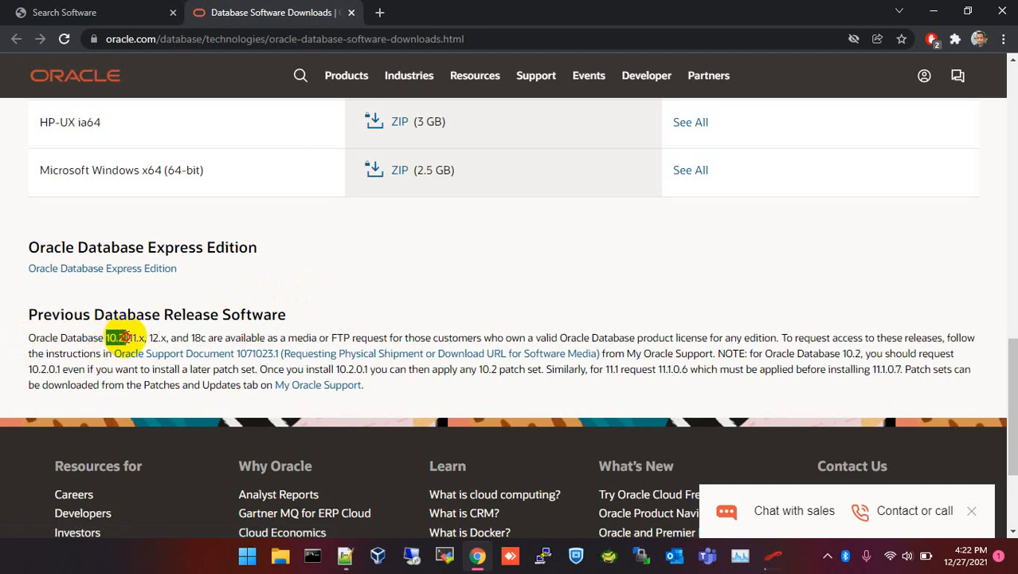
{"action": "left_click", "coordinate": [192, 337]}
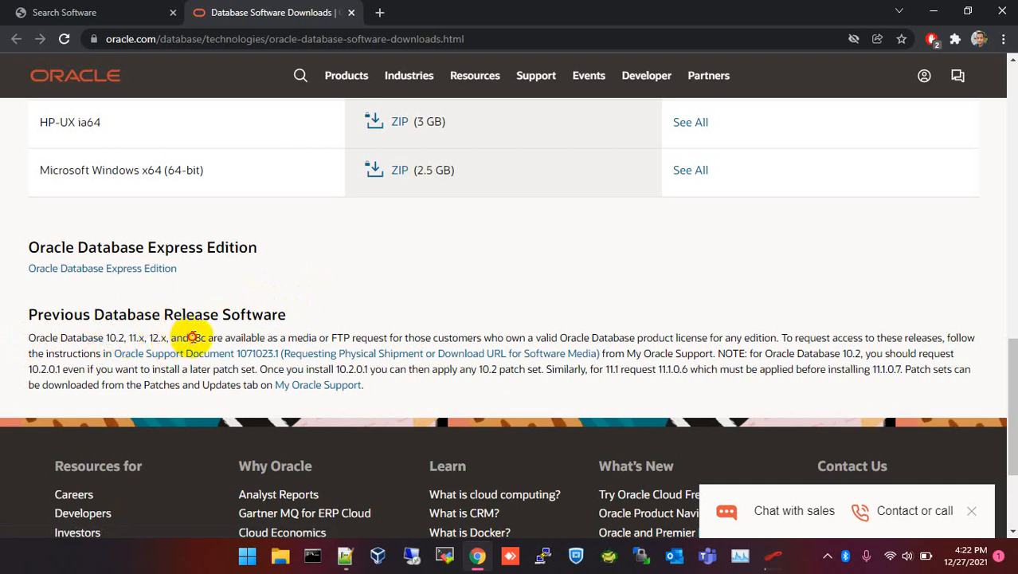
{"action": "left_click_drag", "start_coordinate": [192, 337], "coordinate": [505, 338]}
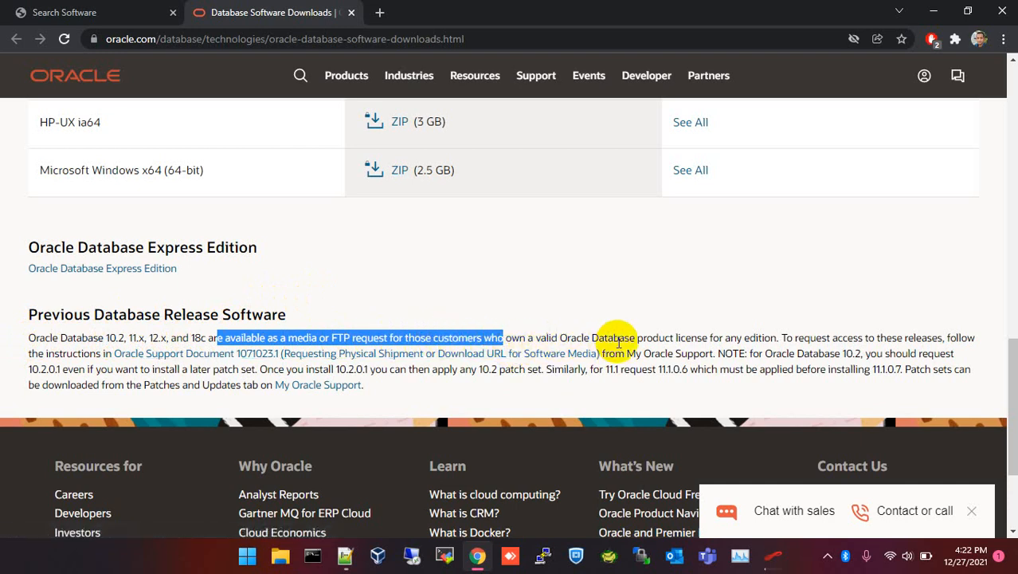
{"action": "left_click", "coordinate": [783, 337]}
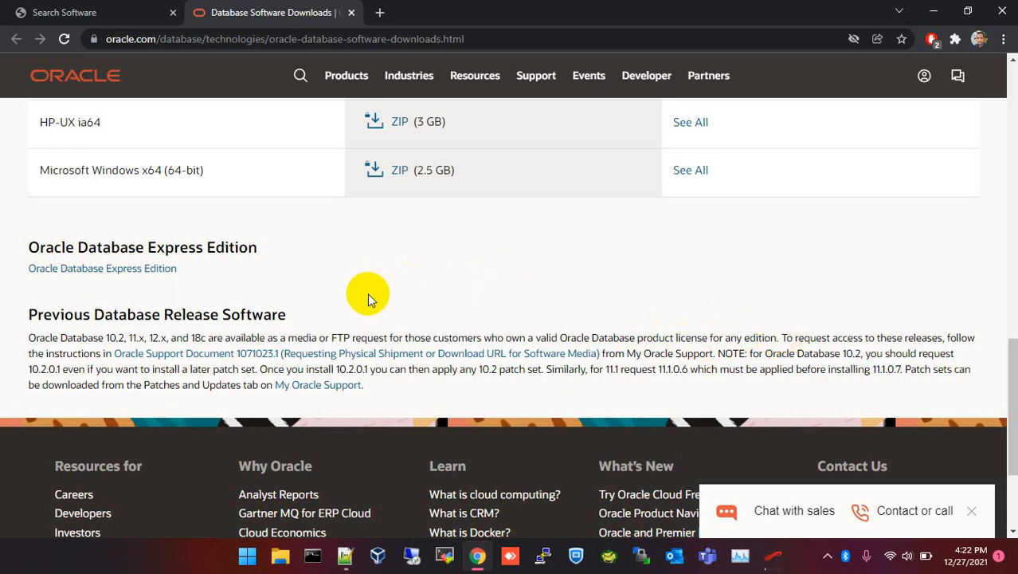
Re-mark the older release versions including 18c, then return to the Software Delivery Cloud tab.
{"action": "scroll", "coordinate": [367, 293], "scroll_direction": "up", "scroll_amount": 2}
{"action": "scroll", "coordinate": [343, 367], "scroll_direction": "up", "scroll_amount": 6}
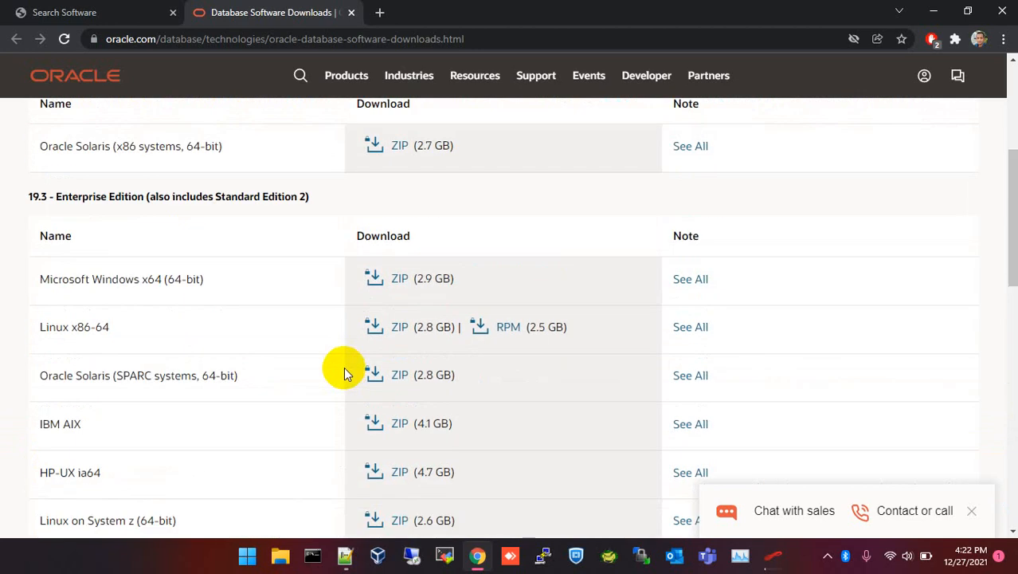
{"action": "scroll", "coordinate": [344, 374], "scroll_direction": "up", "scroll_amount": 4}
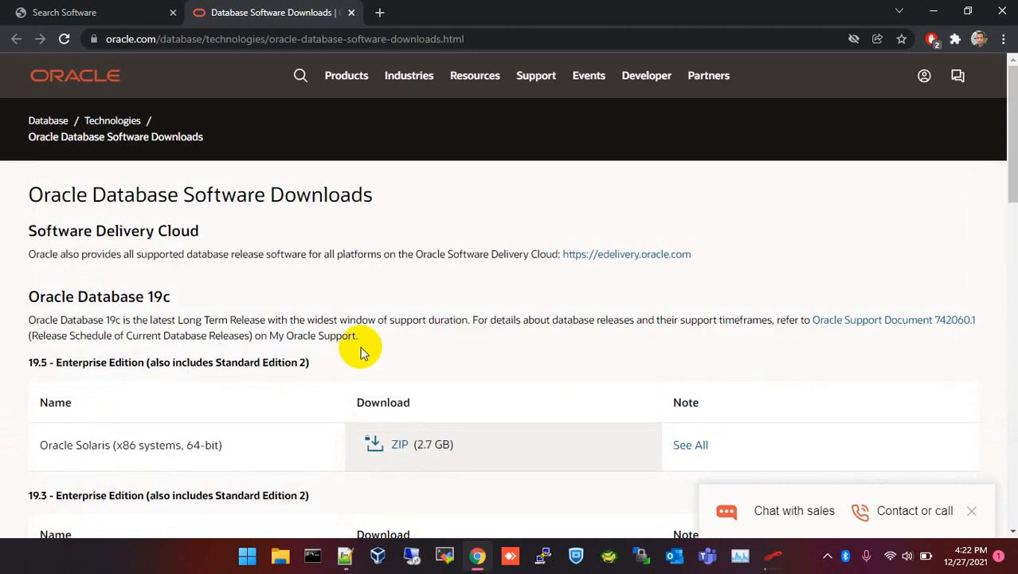
{"action": "scroll", "coordinate": [360, 351], "scroll_direction": "down", "scroll_amount": 10}
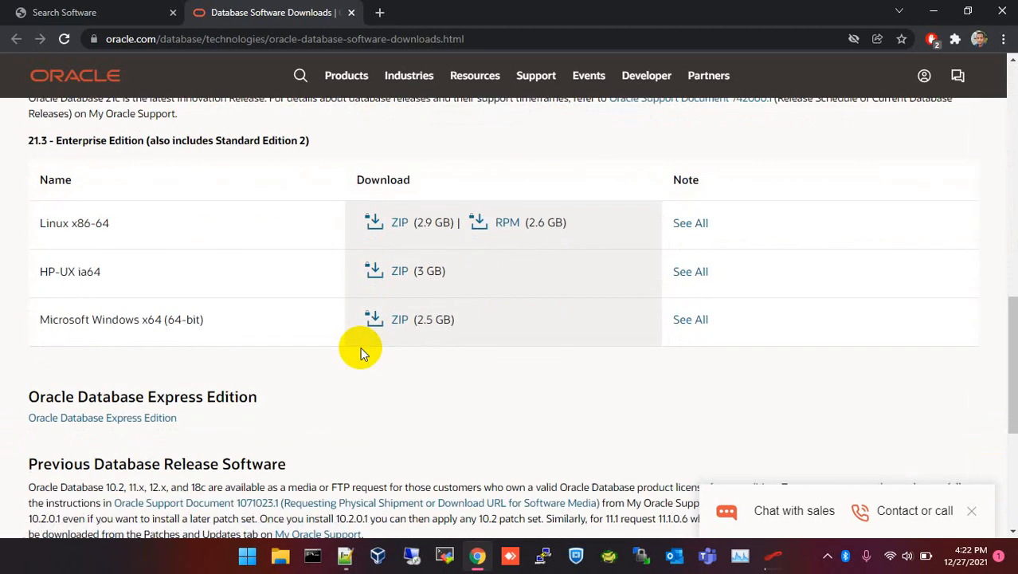
{"action": "scroll", "coordinate": [360, 347], "scroll_direction": "down", "scroll_amount": 3}
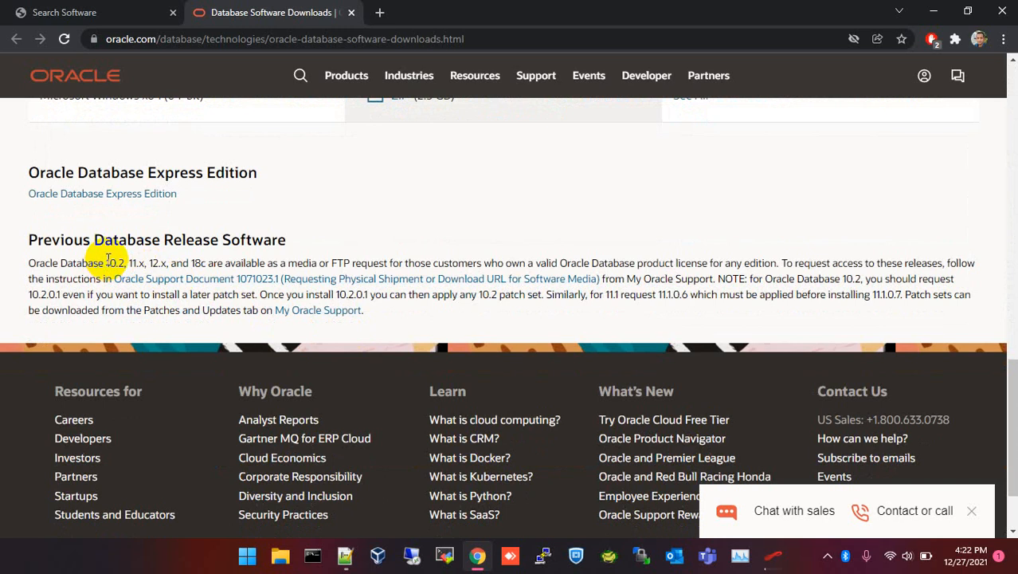
{"action": "mouse_move", "coordinate": [107, 261]}
{"action": "left_mouse_down"}
{"action": "mouse_move", "coordinate": [165, 261]}
{"action": "mouse_move", "coordinate": [107, 261]}
{"action": "left_mouse_up"}
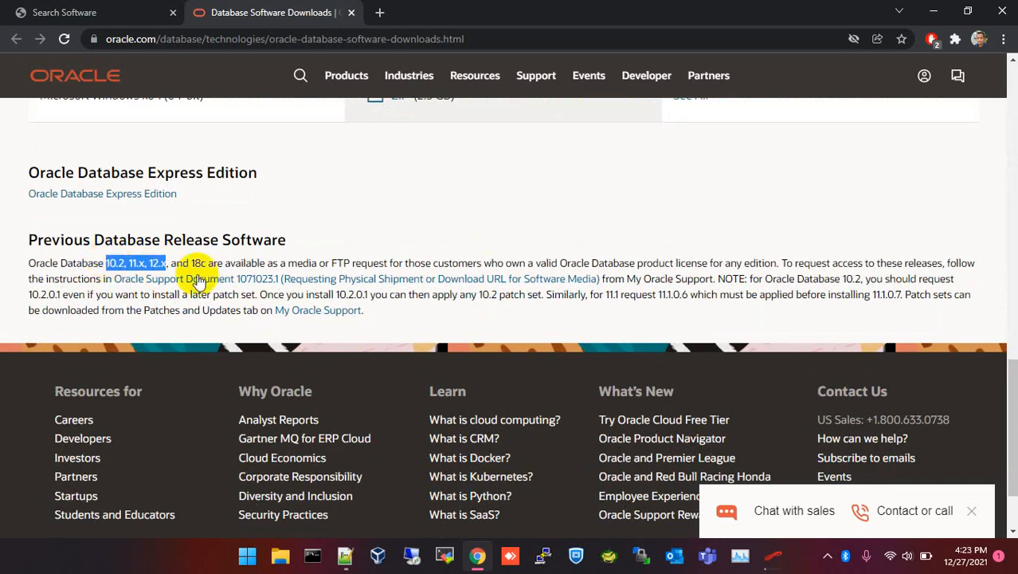
{"action": "left_click_drag", "start_coordinate": [191, 259], "coordinate": [205, 259]}
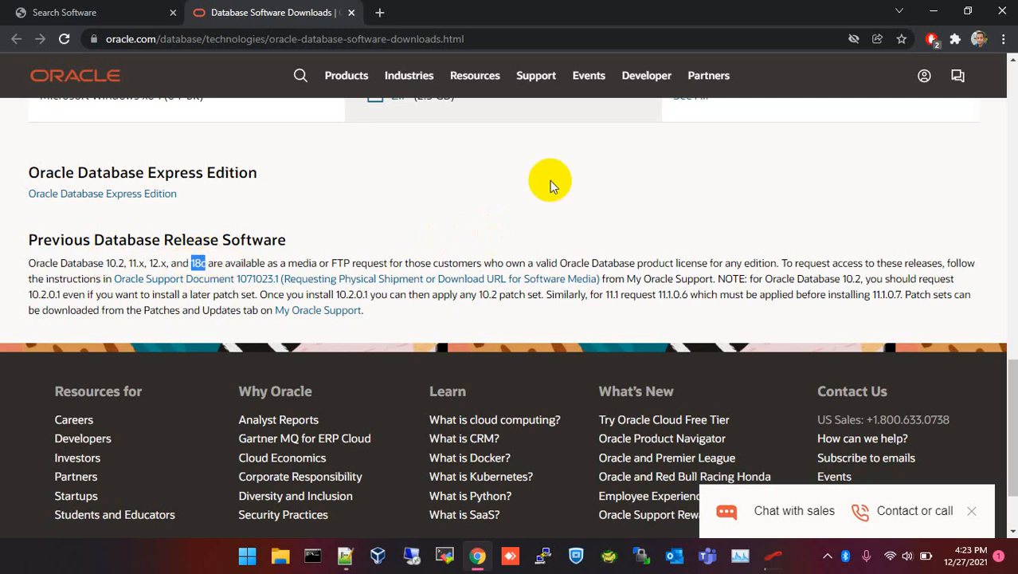
{"action": "scroll", "coordinate": [513, 189], "scroll_direction": "up", "scroll_amount": 10}
{"action": "left_click", "coordinate": [59, 22]}
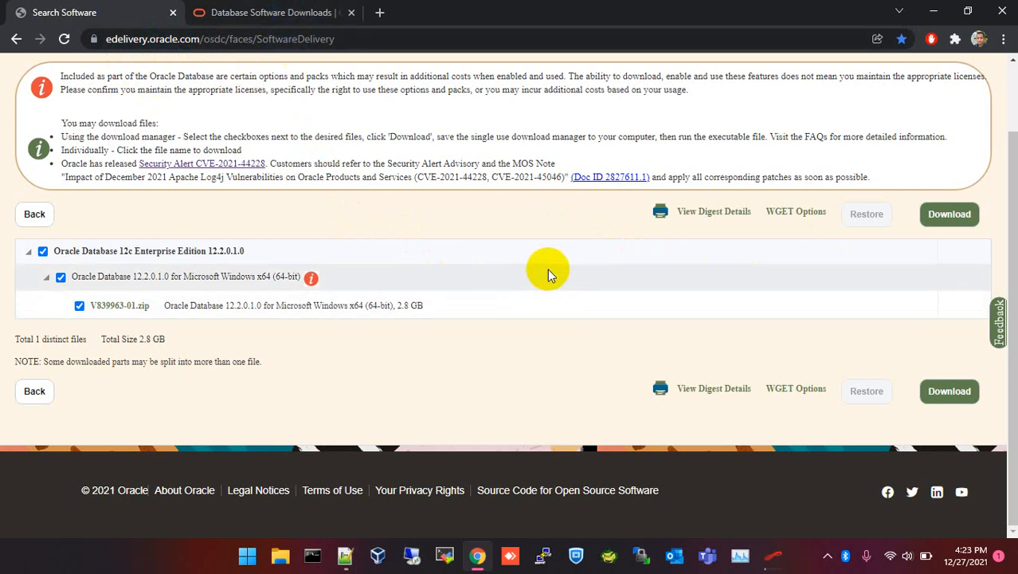
Confirm V839963-01.zip shows Complete in Oracle Download Manager, then return to the Notepad++ notes.
{"action": "left_click", "coordinate": [773, 555]}
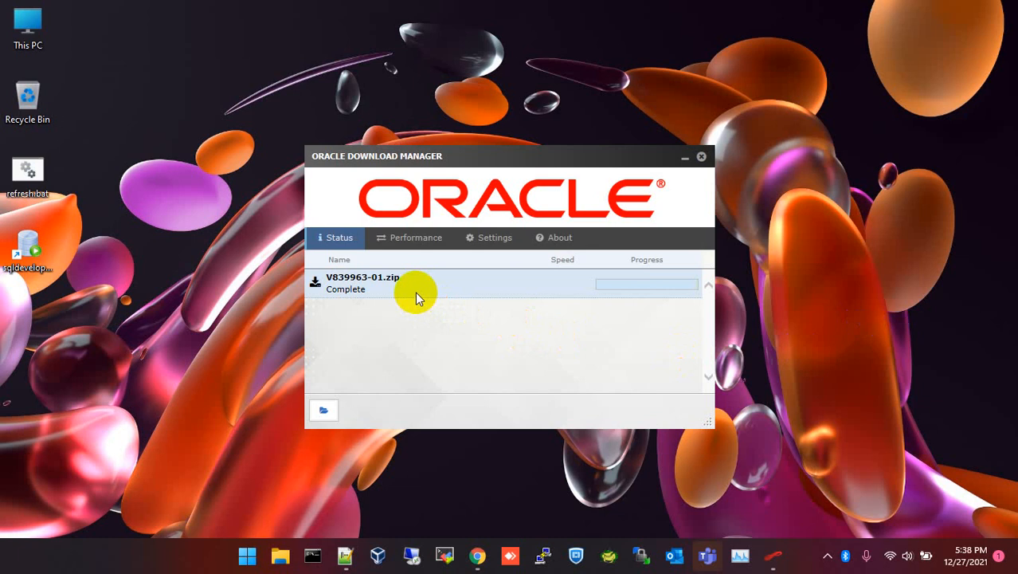
{"action": "left_click", "coordinate": [345, 555]}
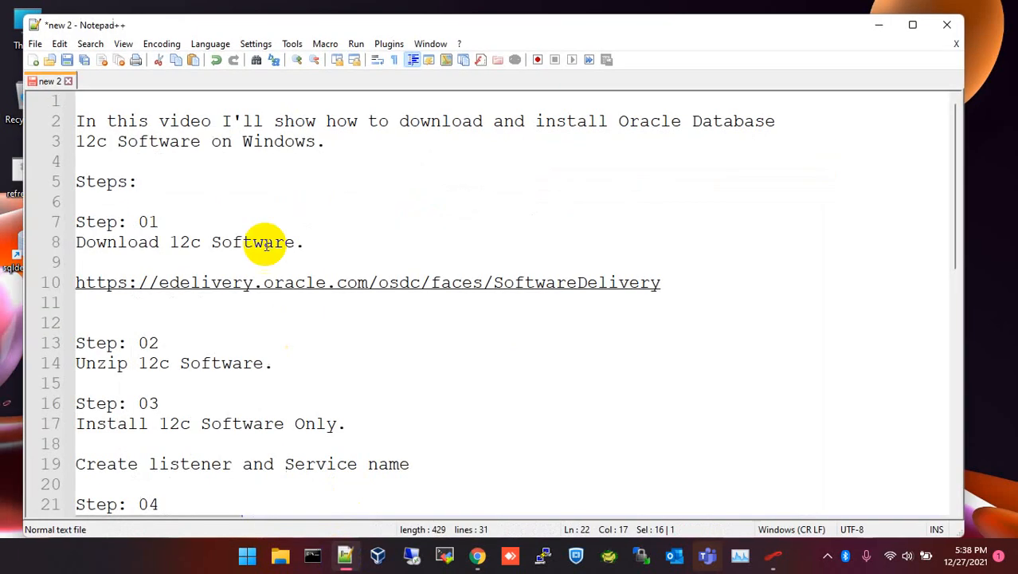
Scroll to the Unzip 12c Software notes and open the Downloads folder holding V839963-01.zip.
{"action": "scroll", "coordinate": [302, 359], "scroll_direction": "down", "scroll_amount": 2}
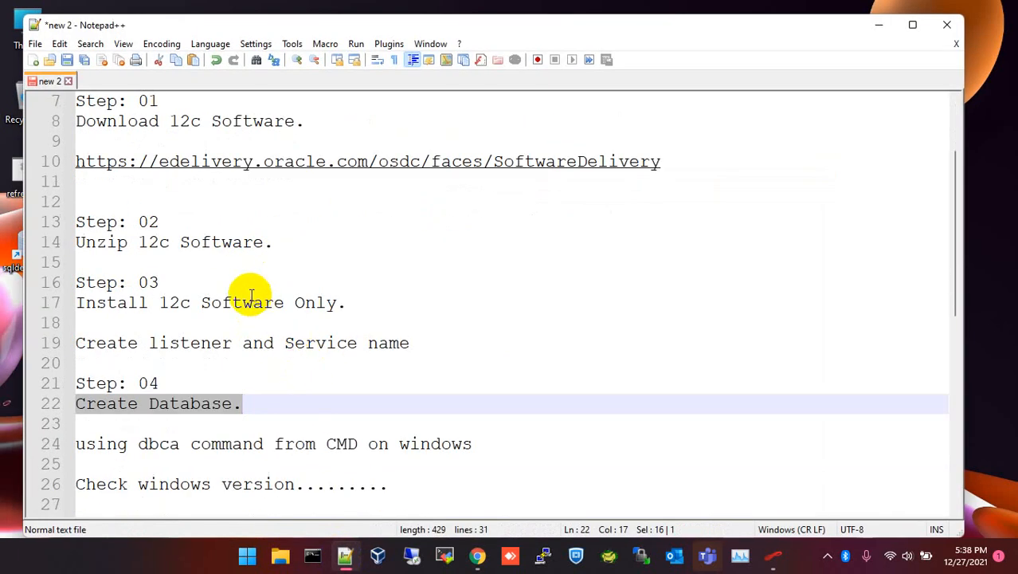
{"action": "left_click", "coordinate": [773, 555]}
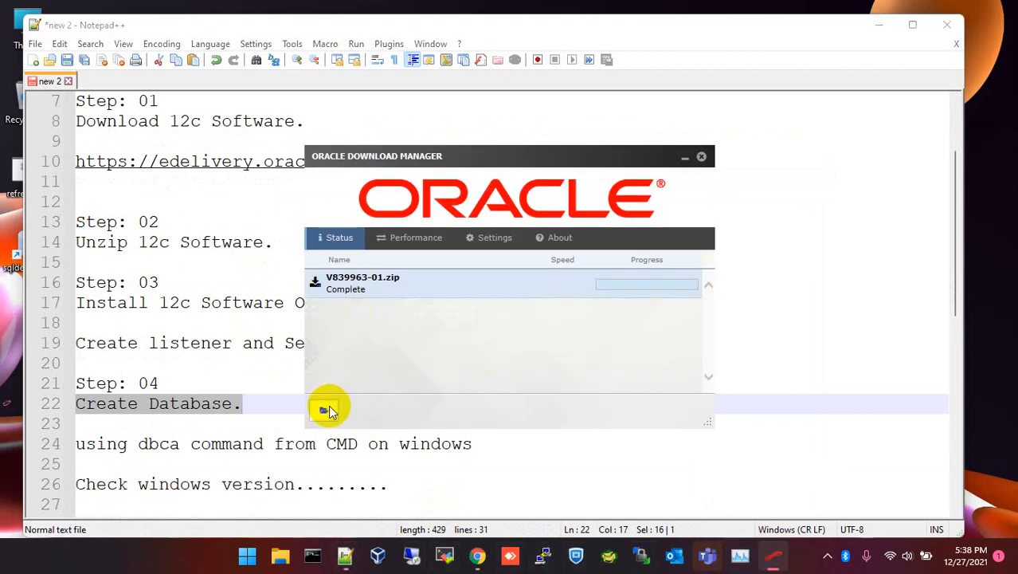
{"action": "left_click", "coordinate": [329, 406]}
Cut V839963-01.zip from Downloads and open the Files (D:) drive.
{"action": "left_click", "coordinate": [281, 554]}
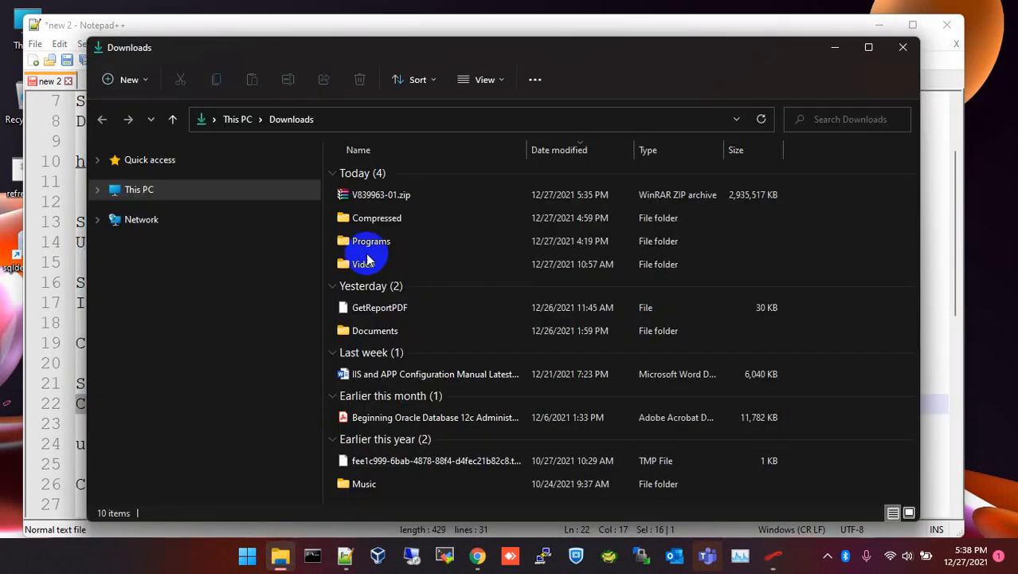
{"action": "left_click", "coordinate": [389, 197]}
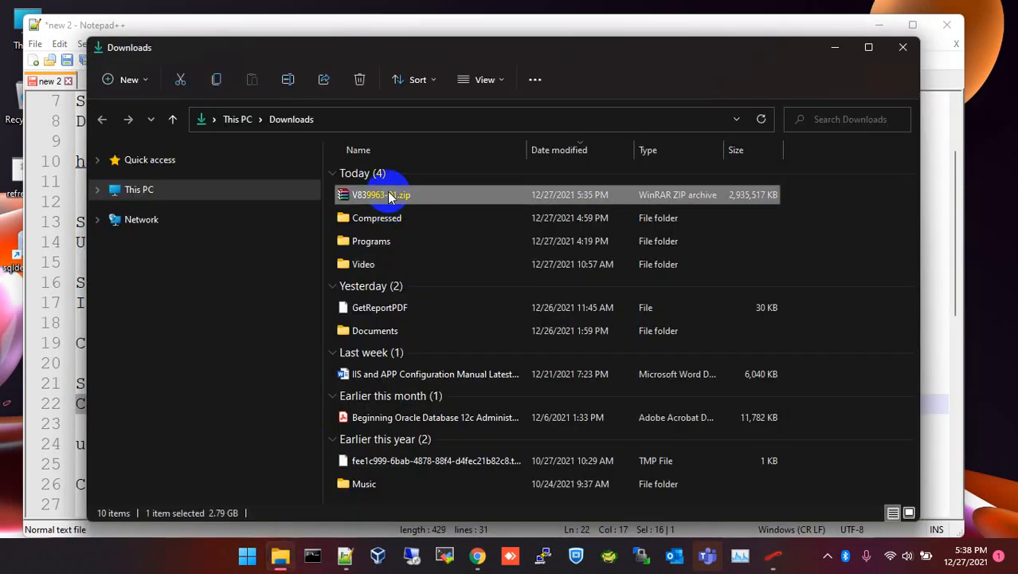
{"action": "right_click", "coordinate": [388, 195]}
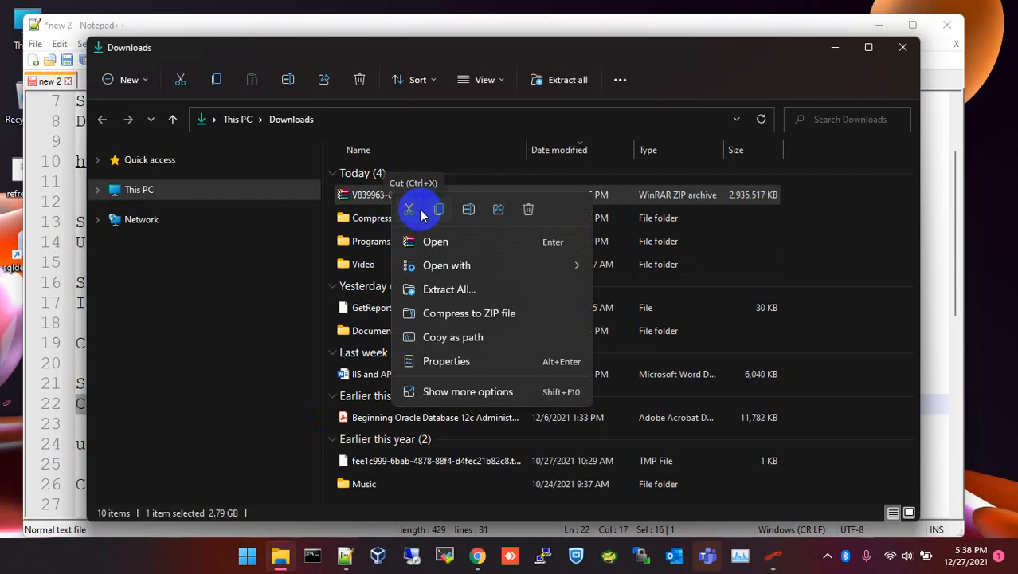
{"action": "left_click", "coordinate": [413, 212]}
{"action": "left_click", "coordinate": [152, 189]}
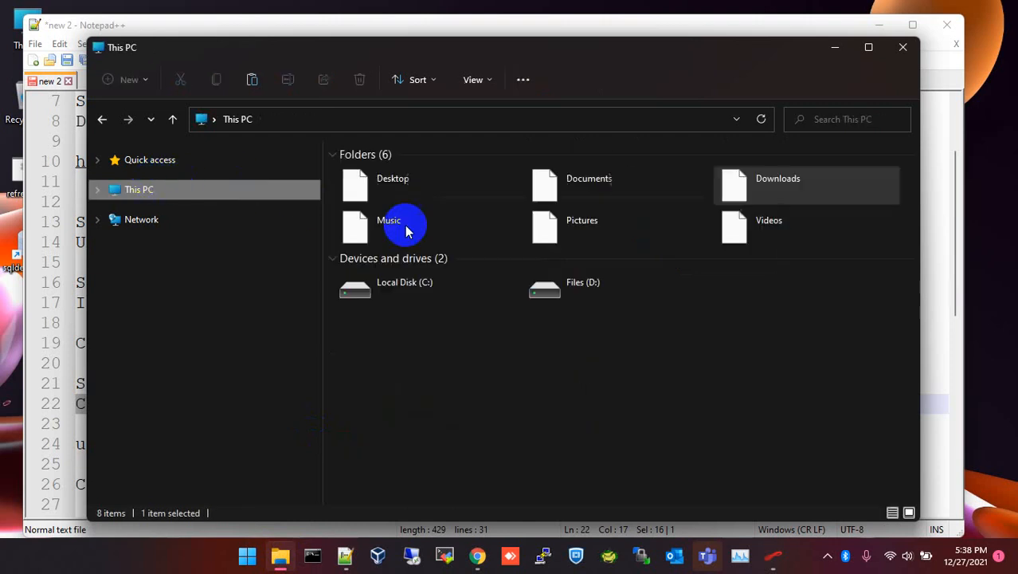
{"action": "double_click", "coordinate": [634, 284]}
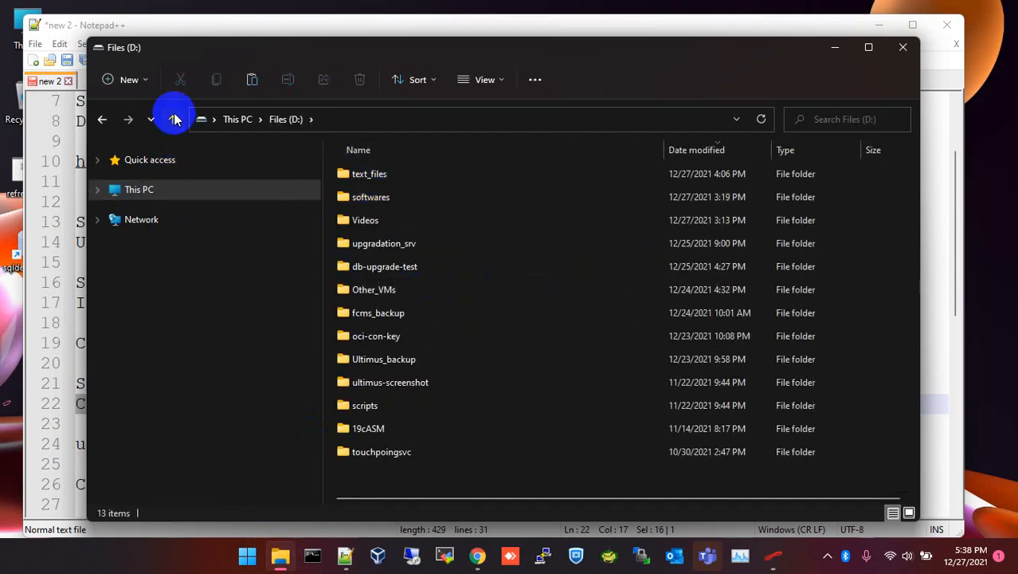
Create a 12cDB folder on D: and paste the zip into it.
{"action": "left_click", "coordinate": [119, 79]}
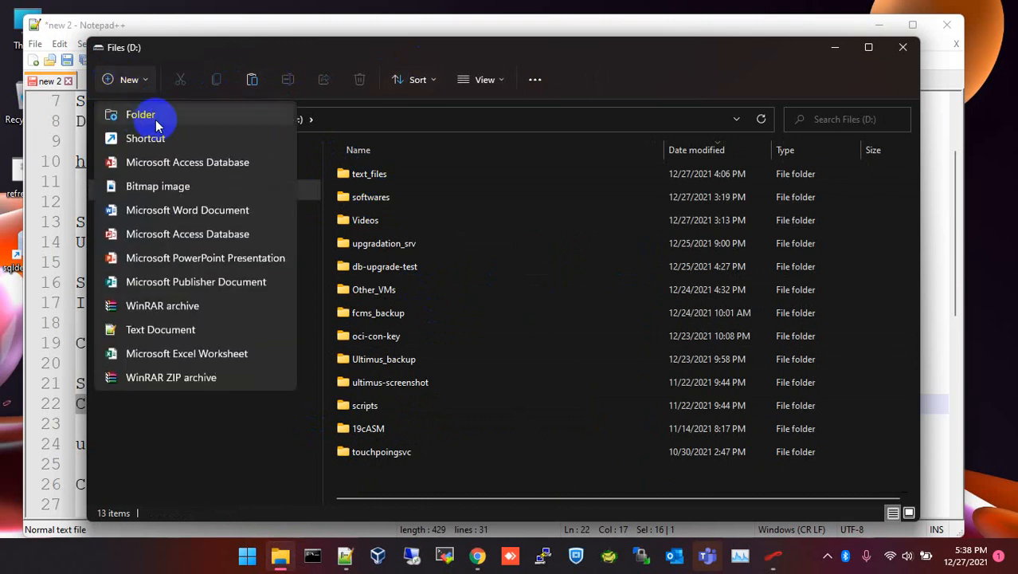
{"action": "left_click", "coordinate": [191, 138]}
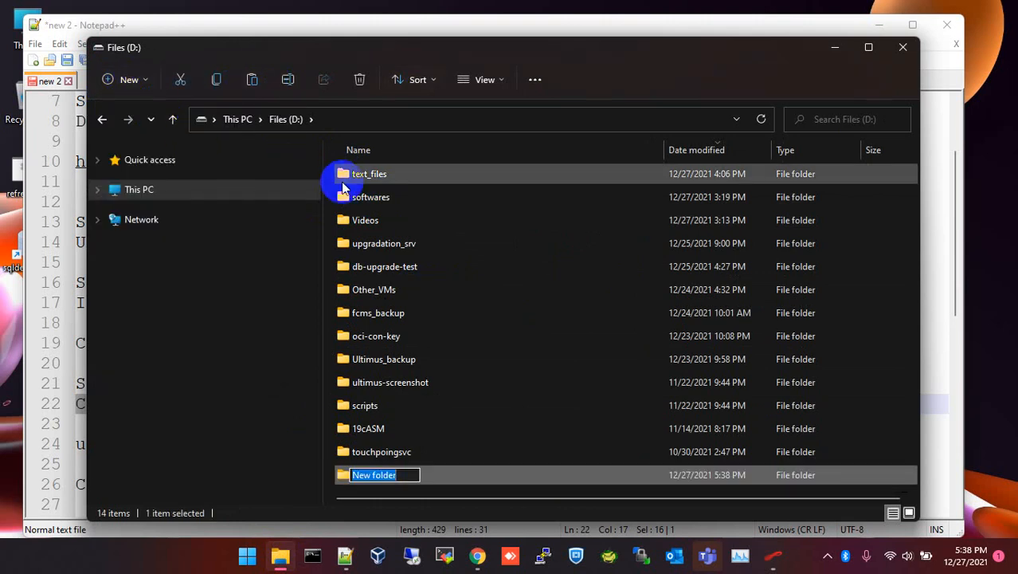
{"action": "type", "text": "21"}
{"action": "key", "text": "BackSpace"}
{"action": "key", "text": "BackSpace"}
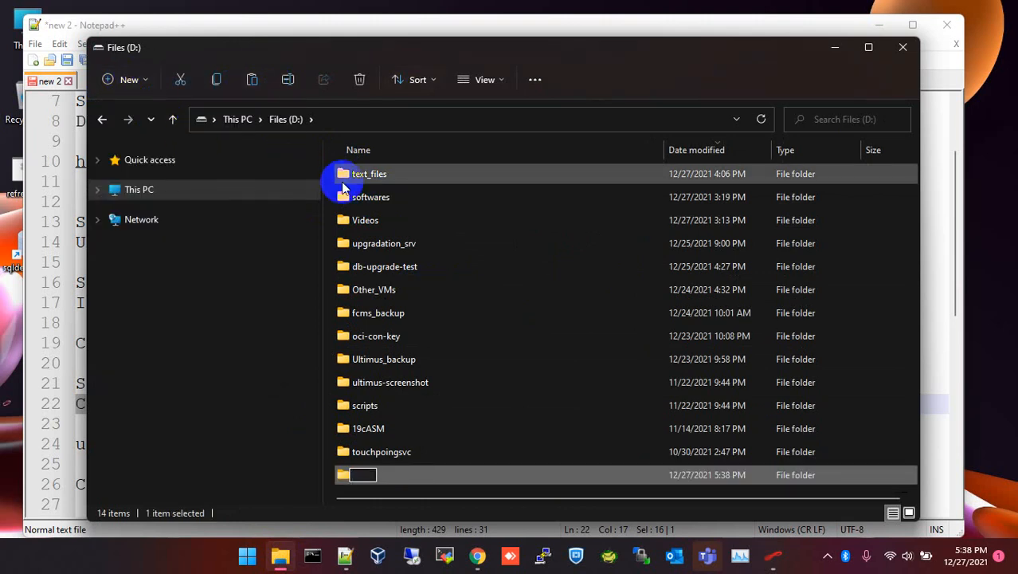
{"action": "type", "text": "12cDB"}
{"action": "key", "text": "Return"}
{"action": "key", "text": "Return"}
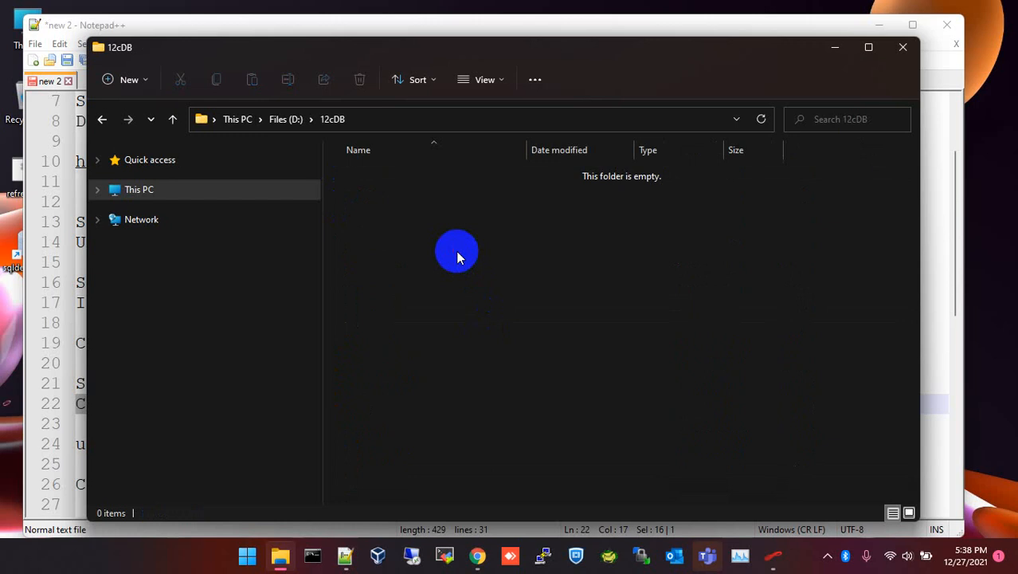
{"action": "key", "text": "ctrl+v"}
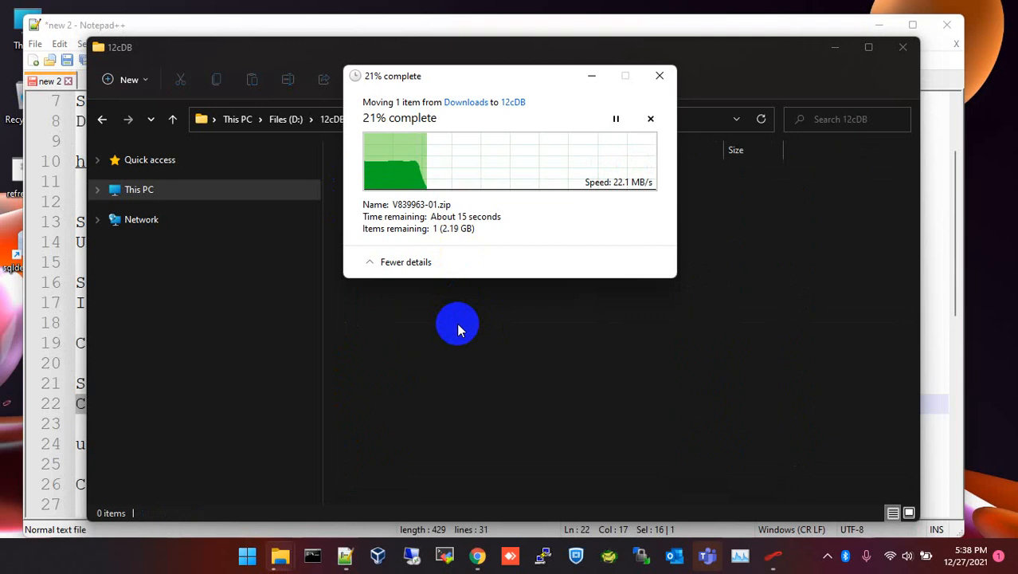
{"action": "left_click", "coordinate": [993, 372]}
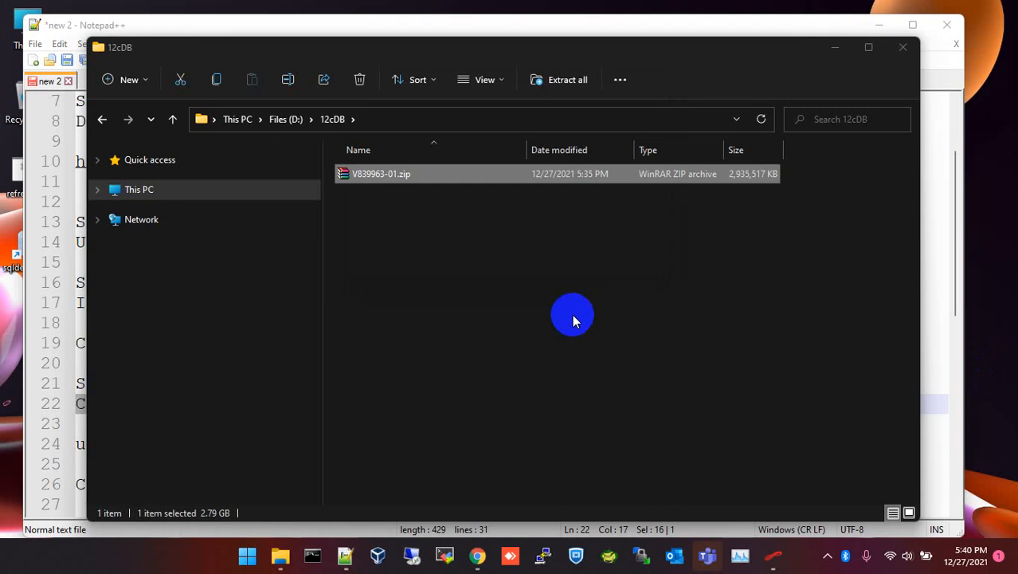
Extract V839963-01.zip with WinRAR Extract Here, creating a database folder in D:\12cDB.
{"action": "left_click", "coordinate": [443, 231]}
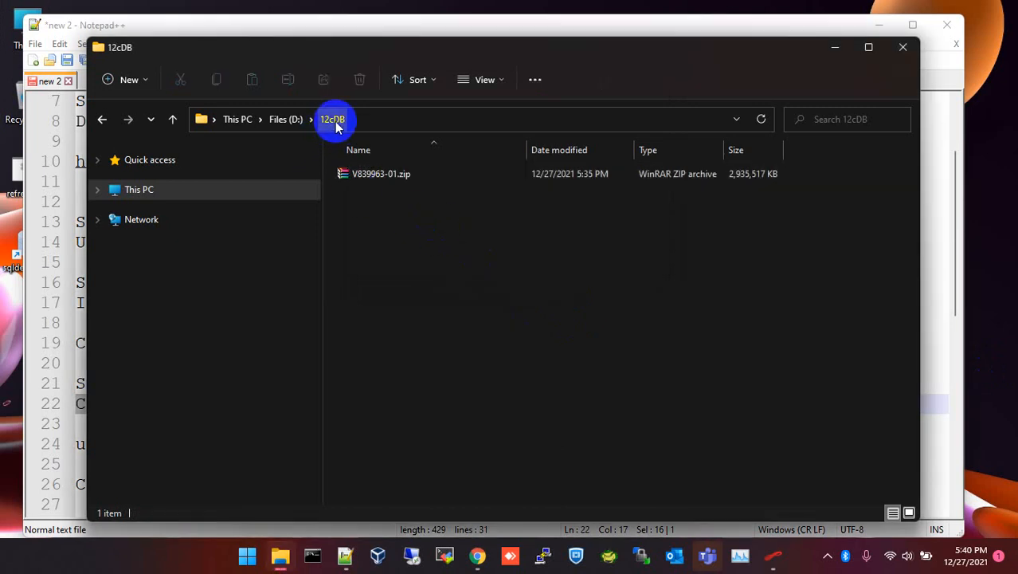
{"action": "right_click", "coordinate": [384, 178]}
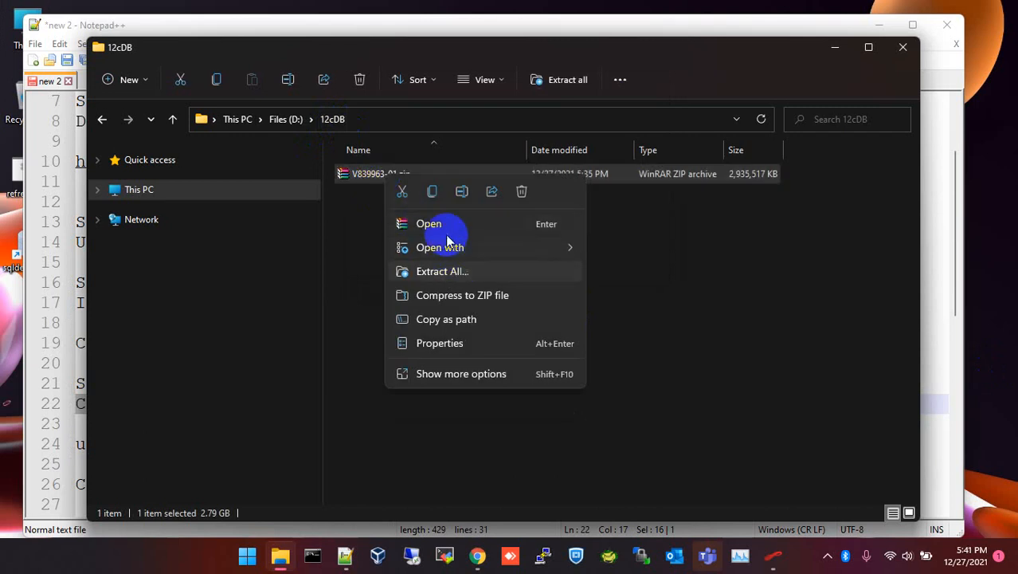
{"action": "left_click", "coordinate": [446, 375]}
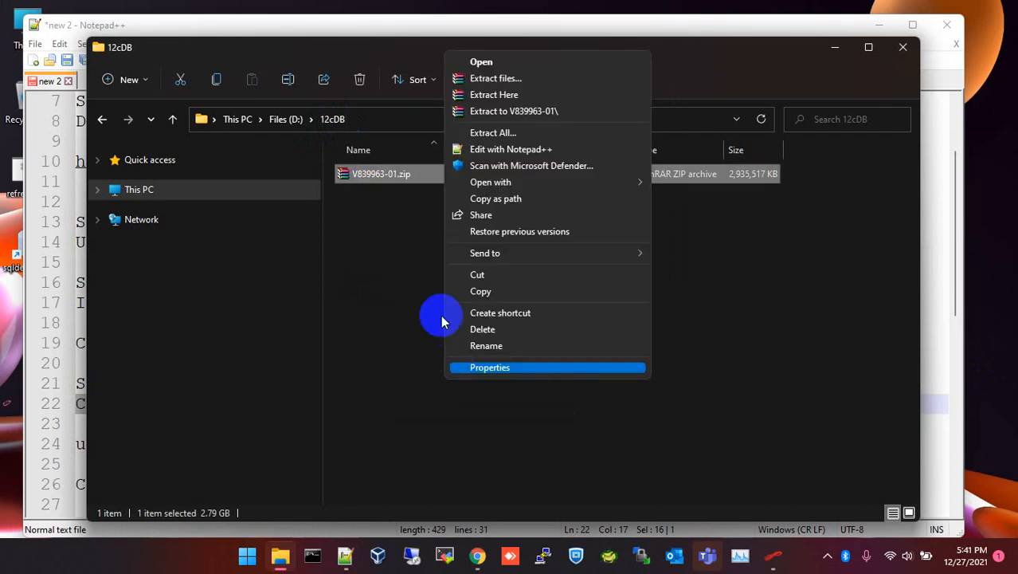
{"action": "left_click", "coordinate": [503, 102]}
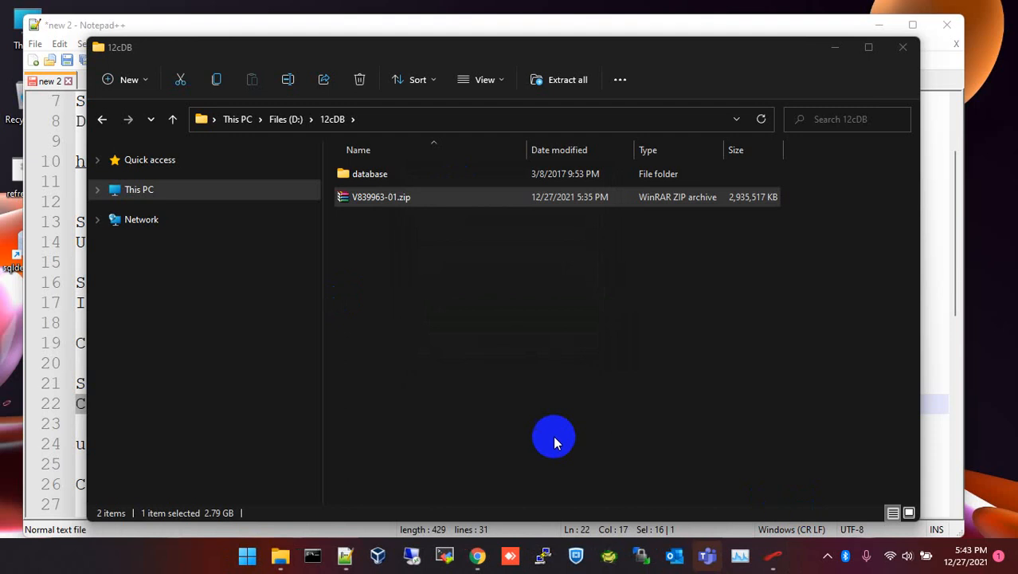
Run setup.exe from the extracted database folder and move its console window aside.
{"action": "double_click", "coordinate": [391, 177]}
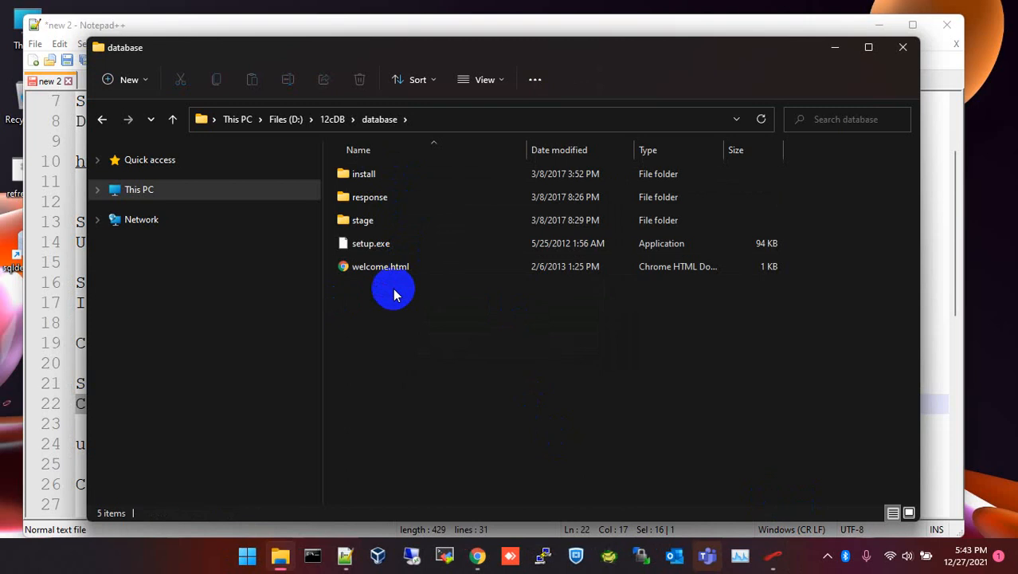
{"action": "left_click", "coordinate": [398, 248]}
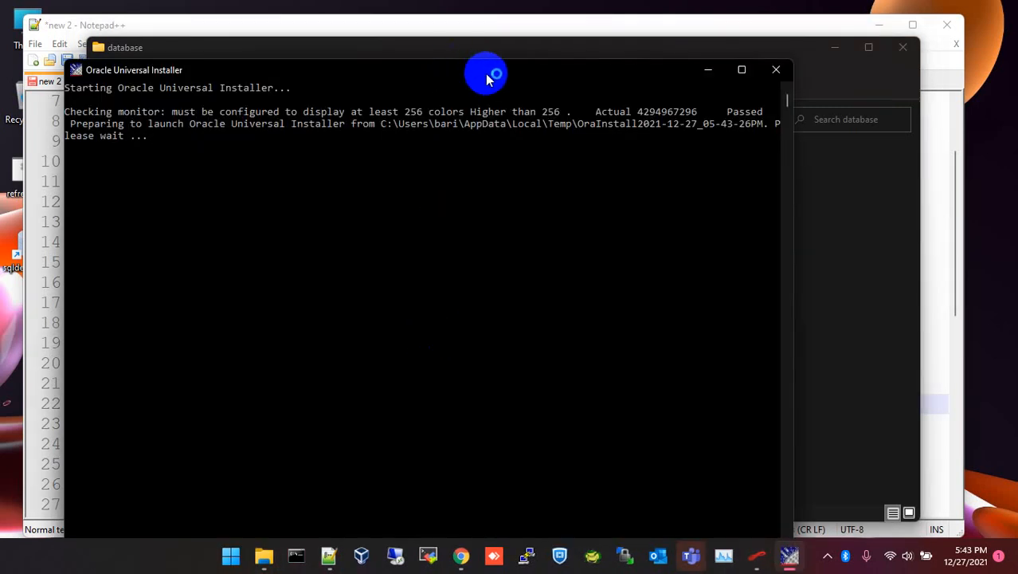
{"action": "left_click_drag", "start_coordinate": [490, 71], "coordinate": [470, 36]}
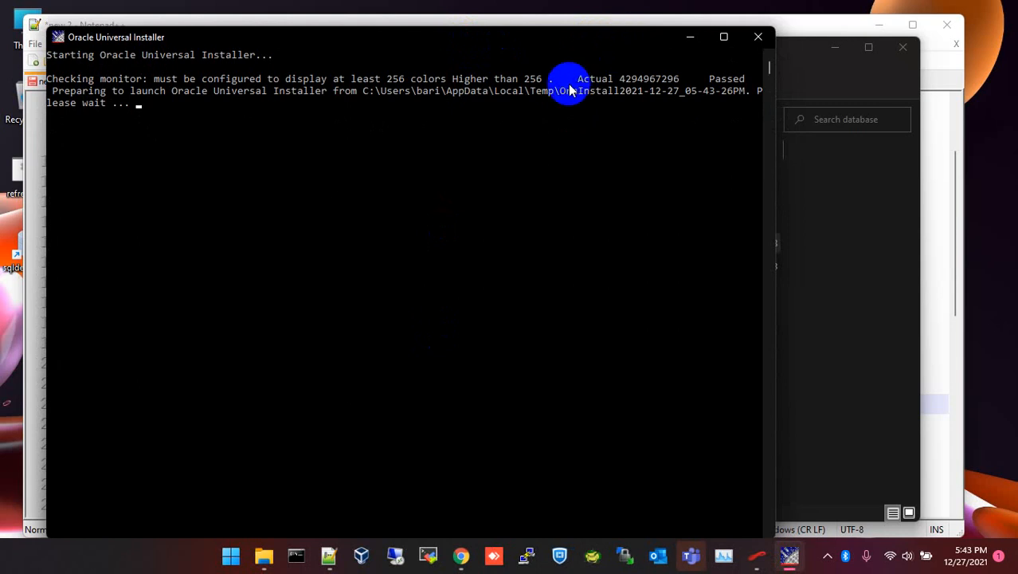
Review the installer console: Oracle Universal Installer starting, monitor check Passed, and launch path.
{"action": "left_click_drag", "start_coordinate": [50, 57], "coordinate": [268, 60]}
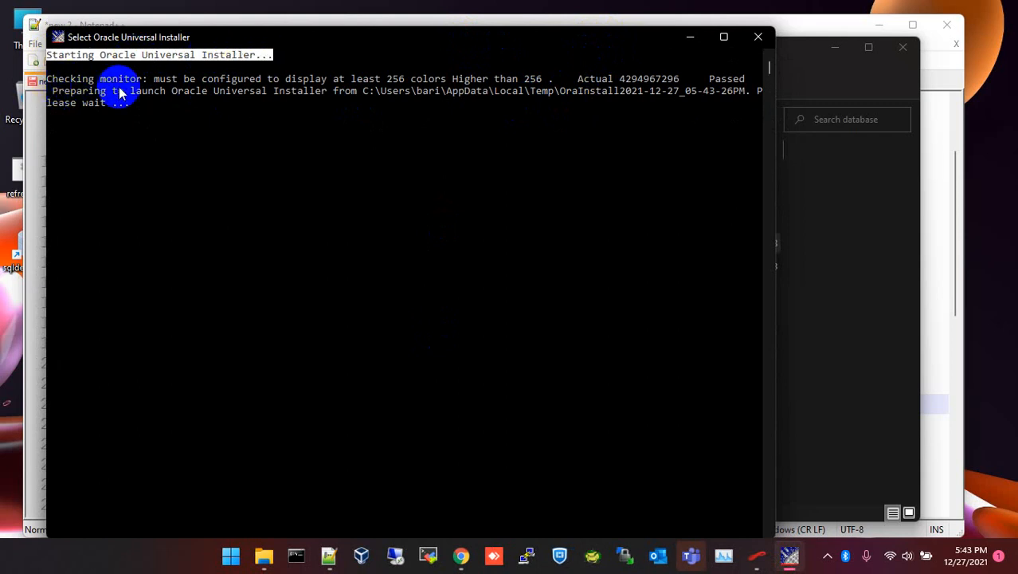
{"action": "left_click_drag", "start_coordinate": [46, 80], "coordinate": [148, 85]}
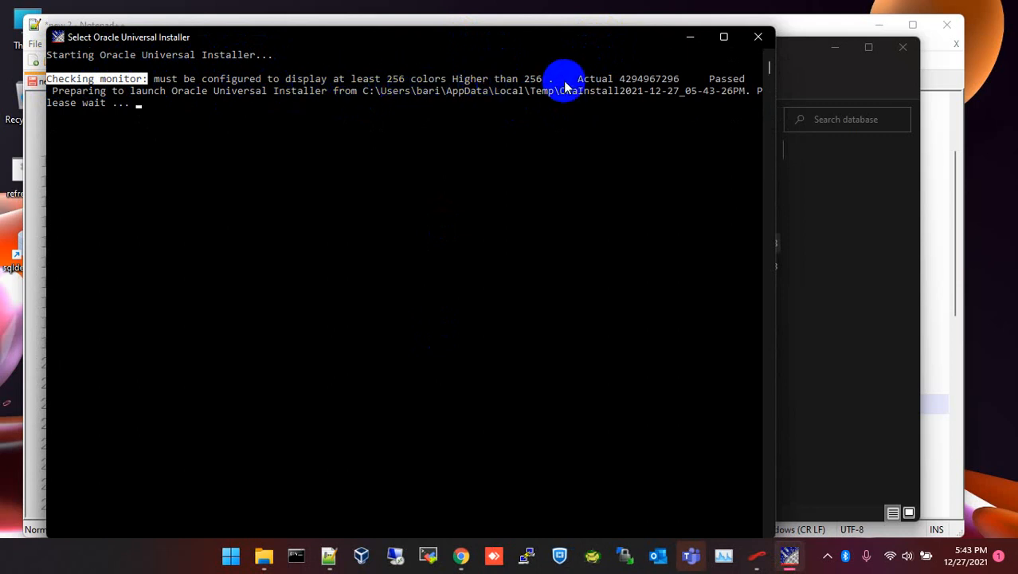
{"action": "left_click_drag", "start_coordinate": [709, 80], "coordinate": [745, 80]}
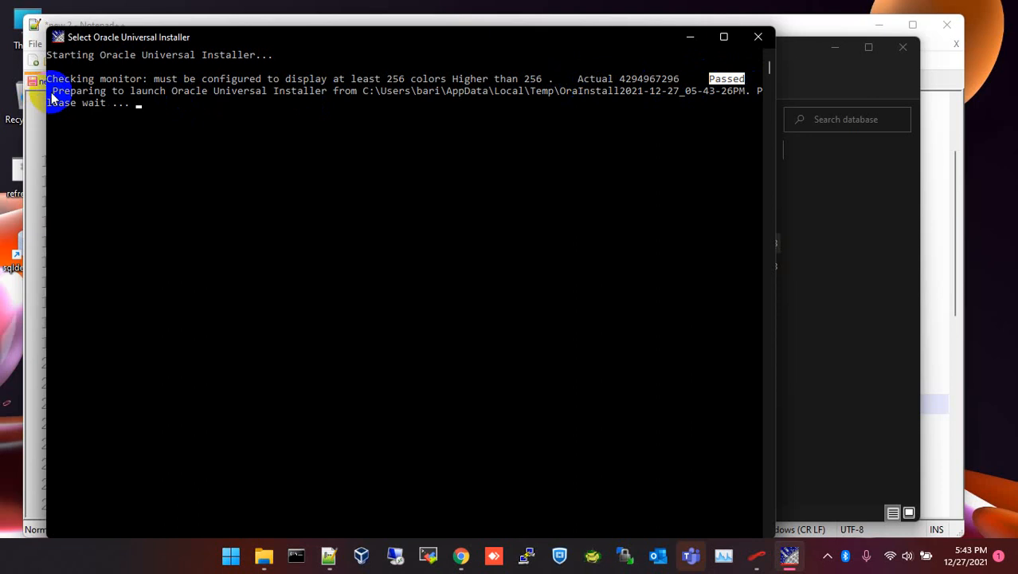
{"action": "left_click_drag", "start_coordinate": [173, 94], "coordinate": [381, 95]}
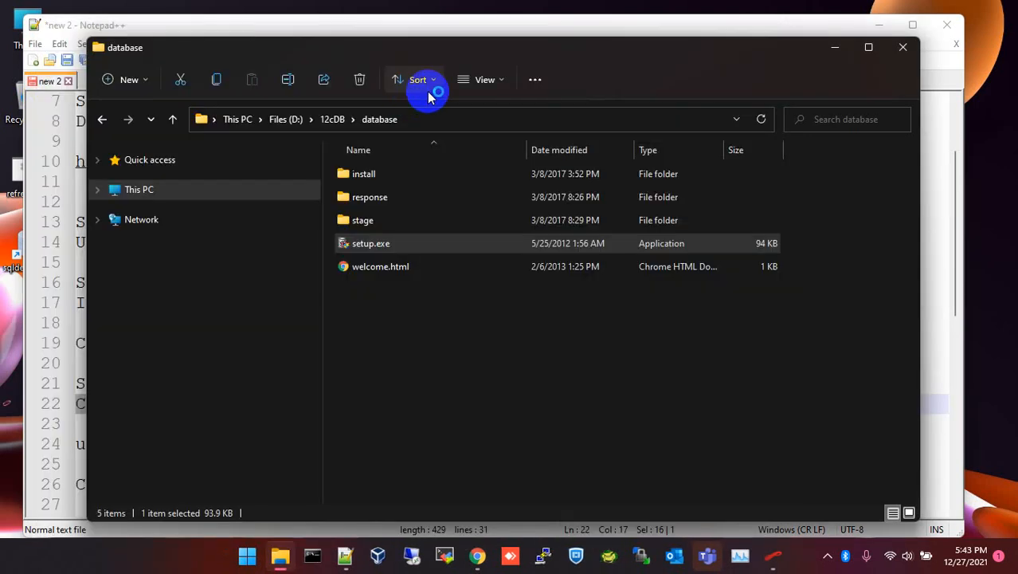
Close the finished Oracle Download Manager and bring the Oracle Database 12c installer forward.
{"action": "left_click", "coordinate": [834, 51]}
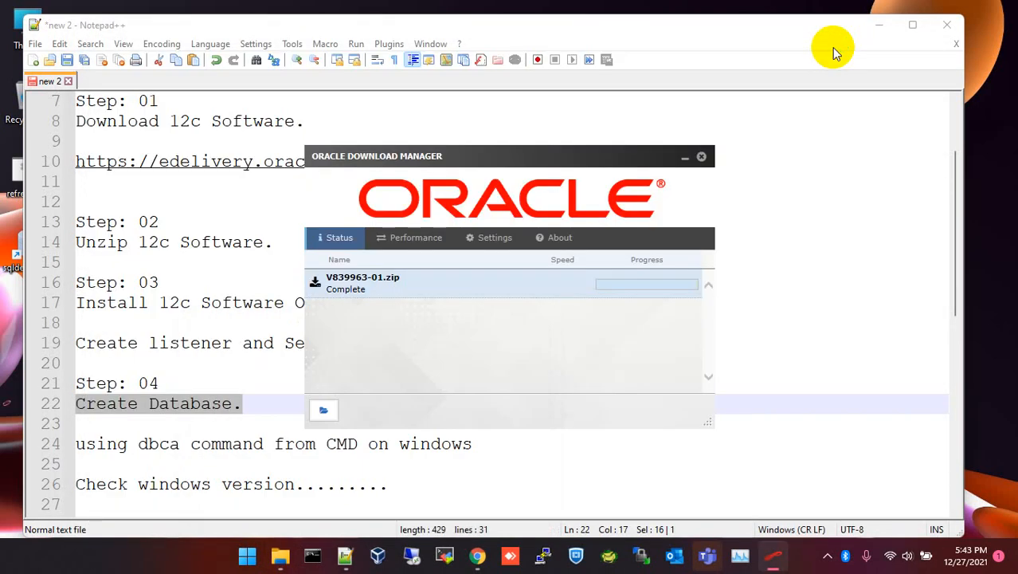
{"action": "left_click", "coordinate": [687, 156]}
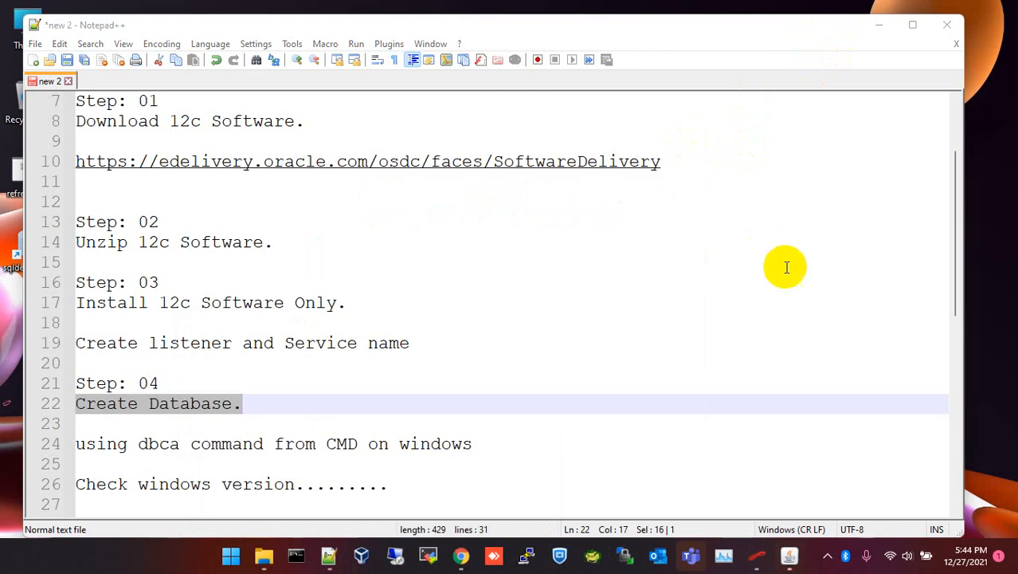
{"action": "left_click", "coordinate": [793, 560]}
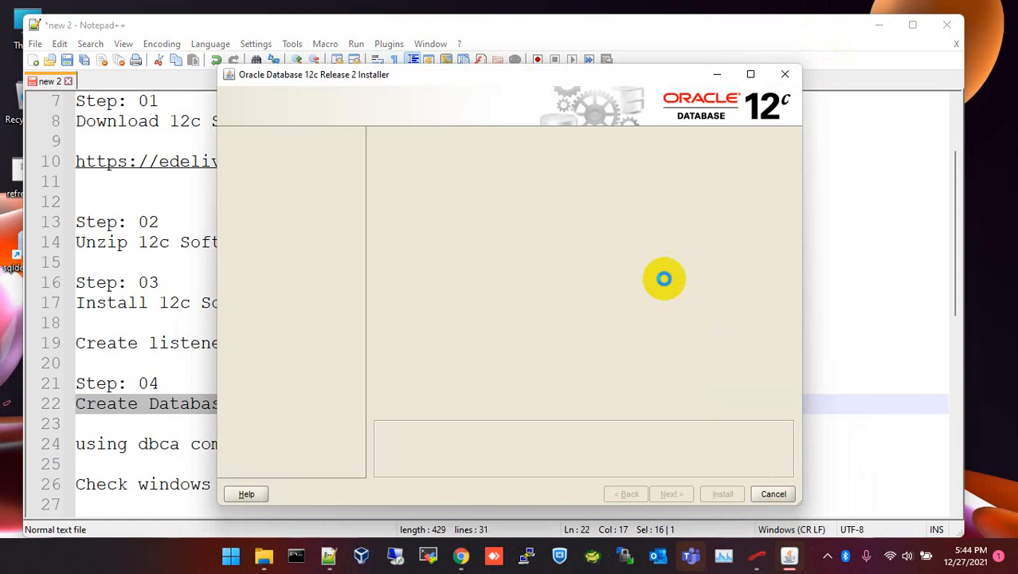
{"action": "left_click_drag", "start_coordinate": [526, 74], "coordinate": [510, 58]}
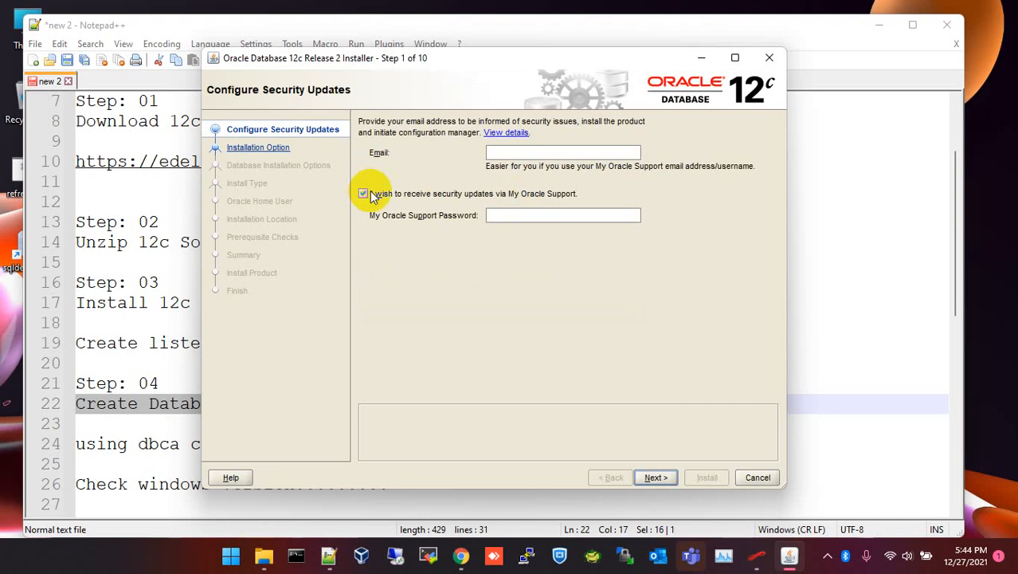
Opt out of security updates and accept the no-email warning with Yes.
{"action": "left_click", "coordinate": [364, 192]}
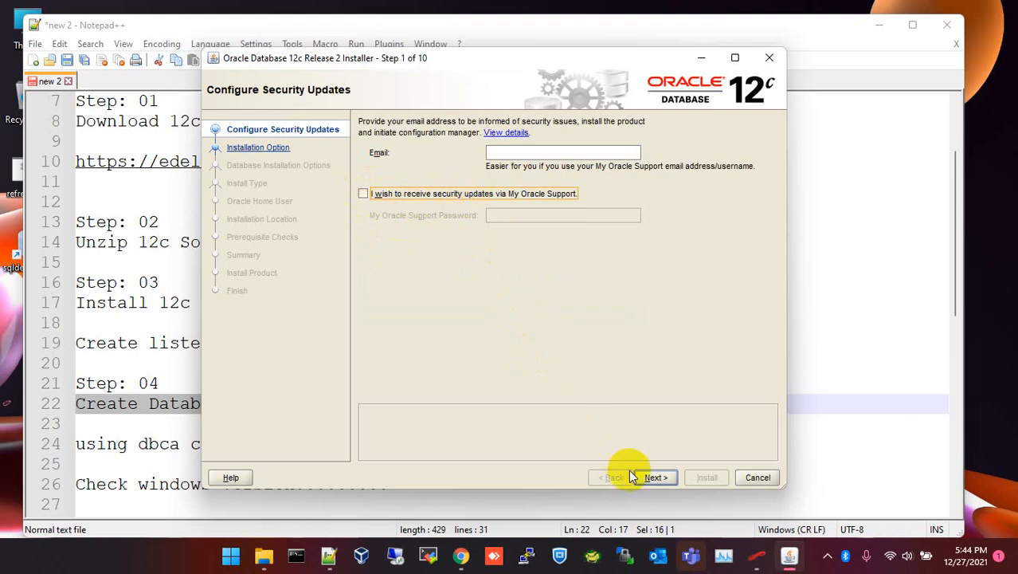
{"action": "left_click", "coordinate": [654, 478]}
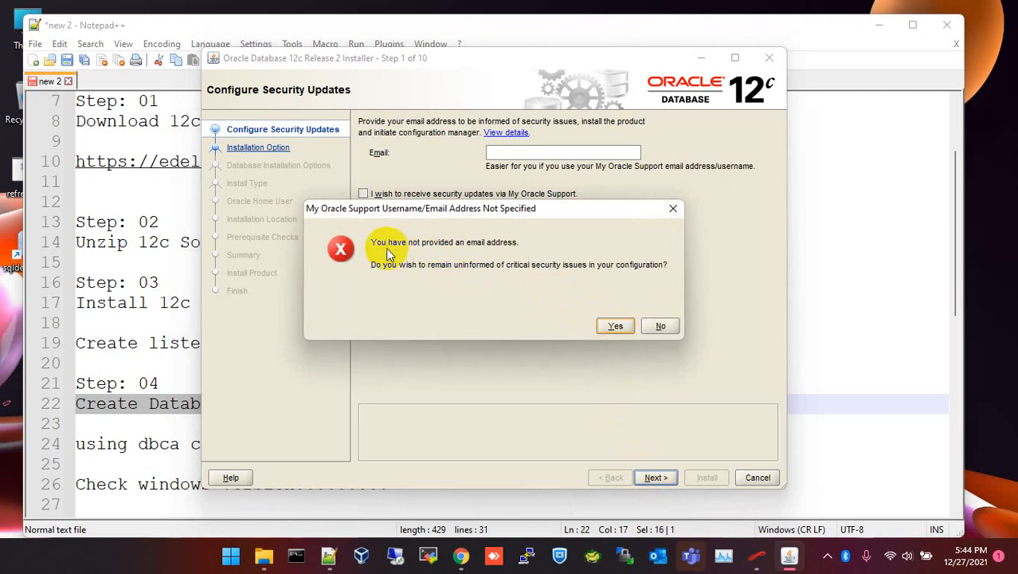
{"action": "left_click_drag", "start_coordinate": [370, 243], "coordinate": [525, 251]}
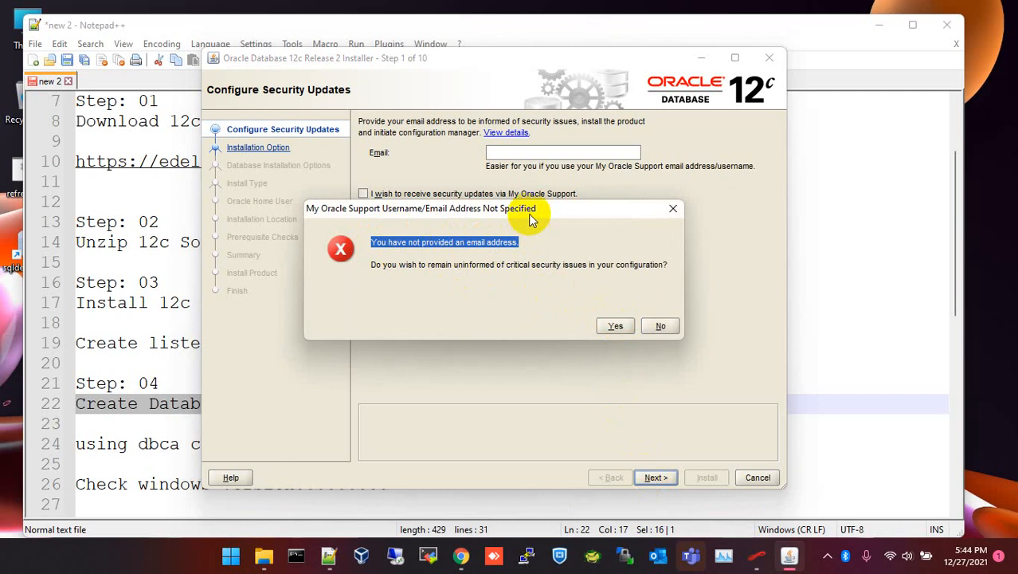
{"action": "left_click", "coordinate": [612, 327]}
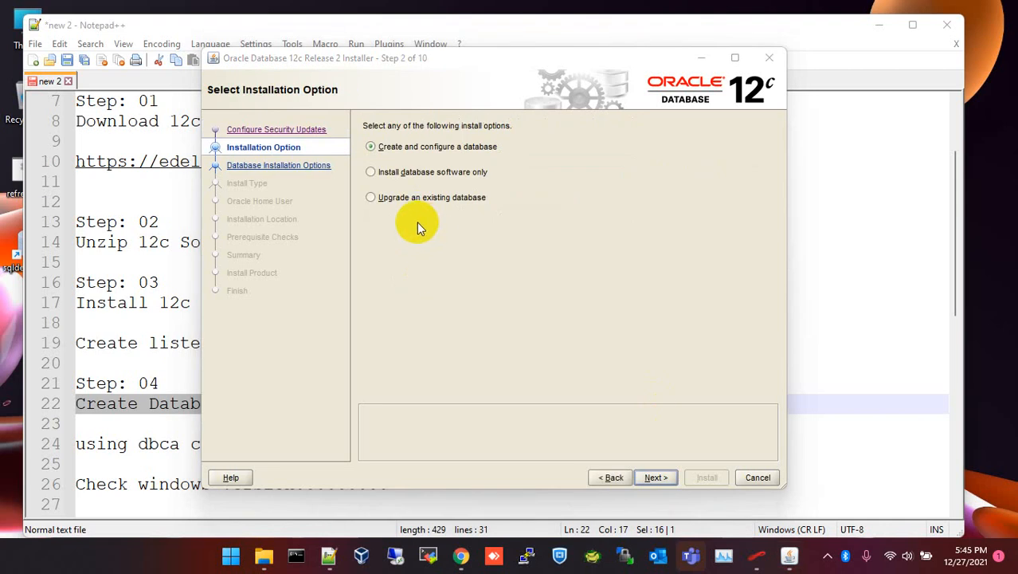
Check the Install 12c Software Only note, then choose Install database software only and continue.
{"action": "left_click", "coordinate": [142, 283]}
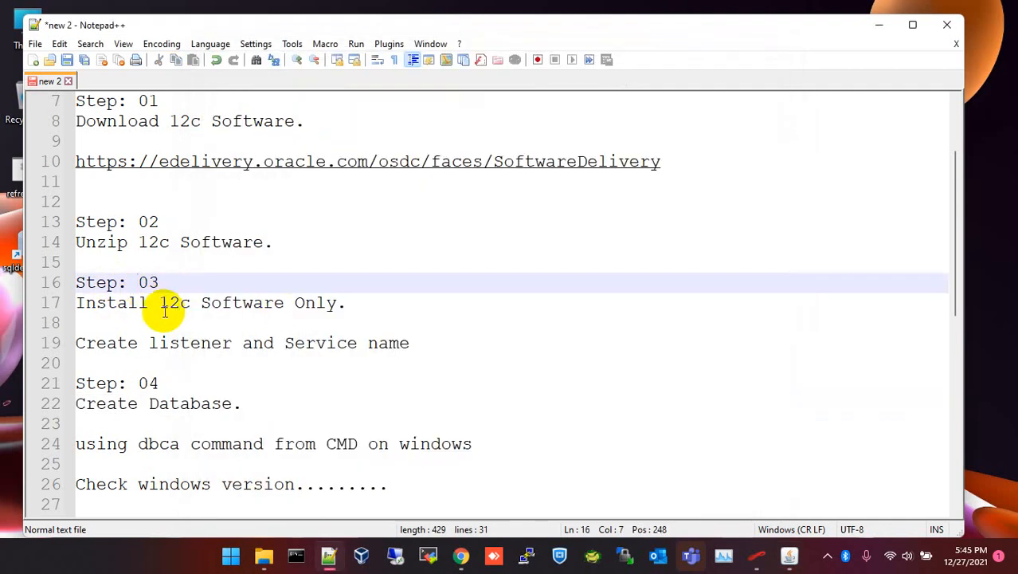
{"action": "left_click_drag", "start_coordinate": [73, 303], "coordinate": [348, 306]}
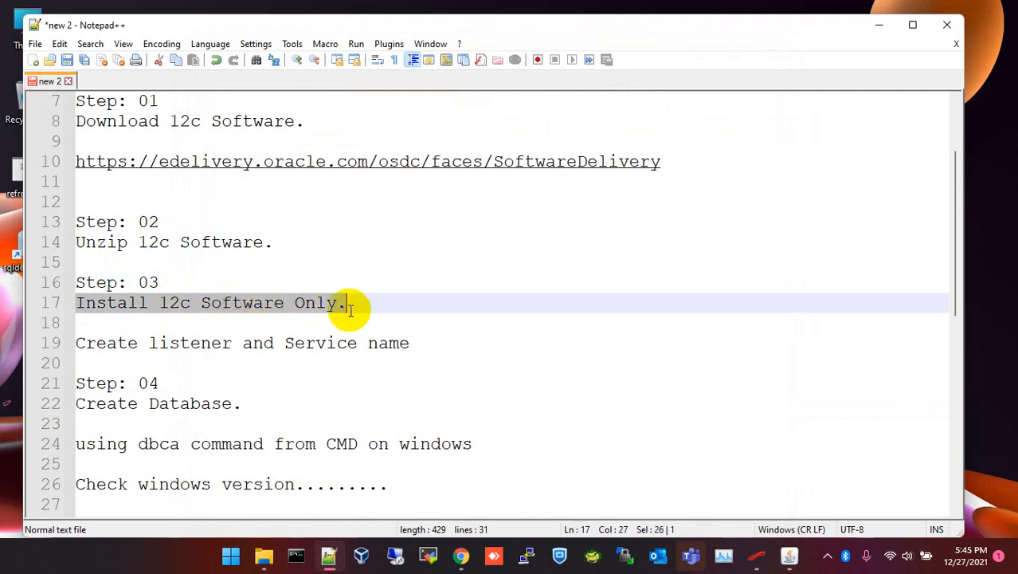
{"action": "left_click", "coordinate": [789, 555]}
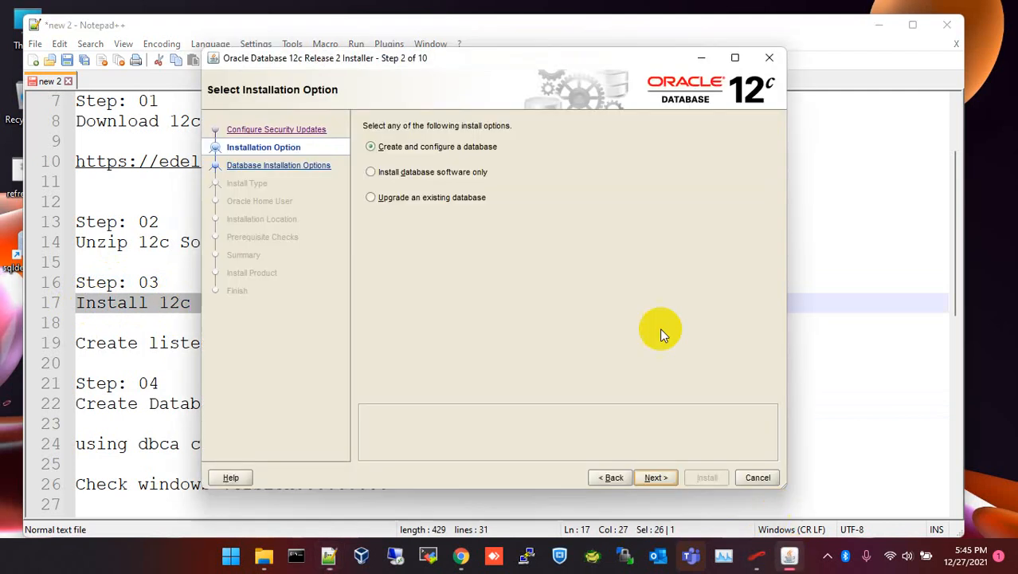
{"action": "left_click", "coordinate": [372, 173]}
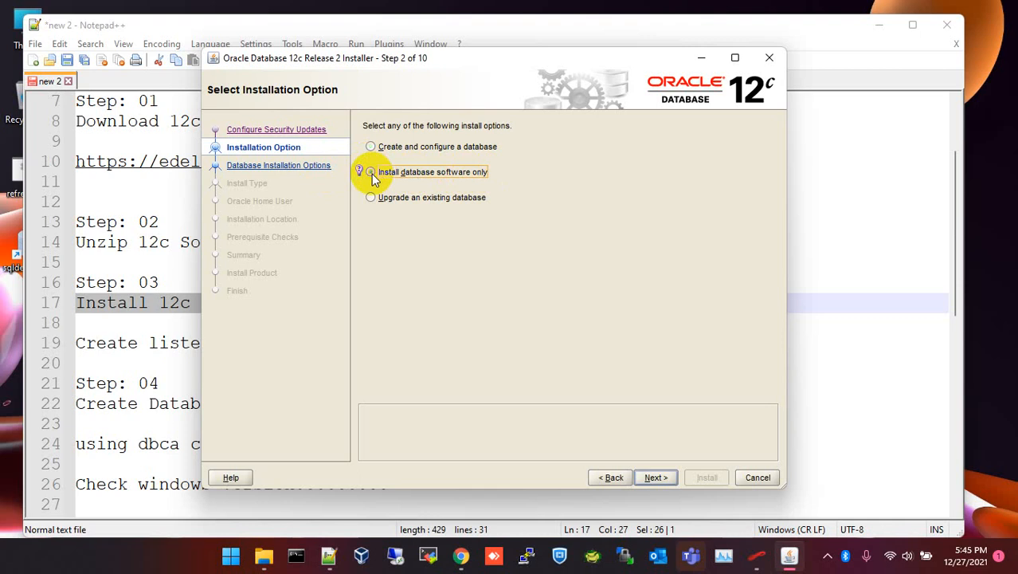
{"action": "left_click", "coordinate": [656, 478]}
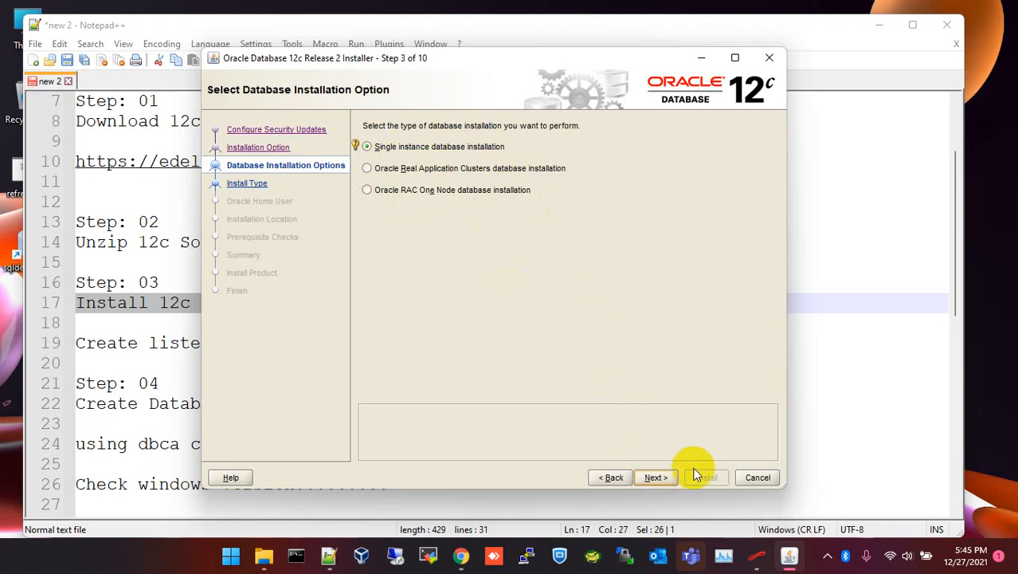
Keep Single instance, Enterprise Edition and the Virtual Account defaults through to Installation Location.
{"action": "left_click", "coordinate": [656, 477]}
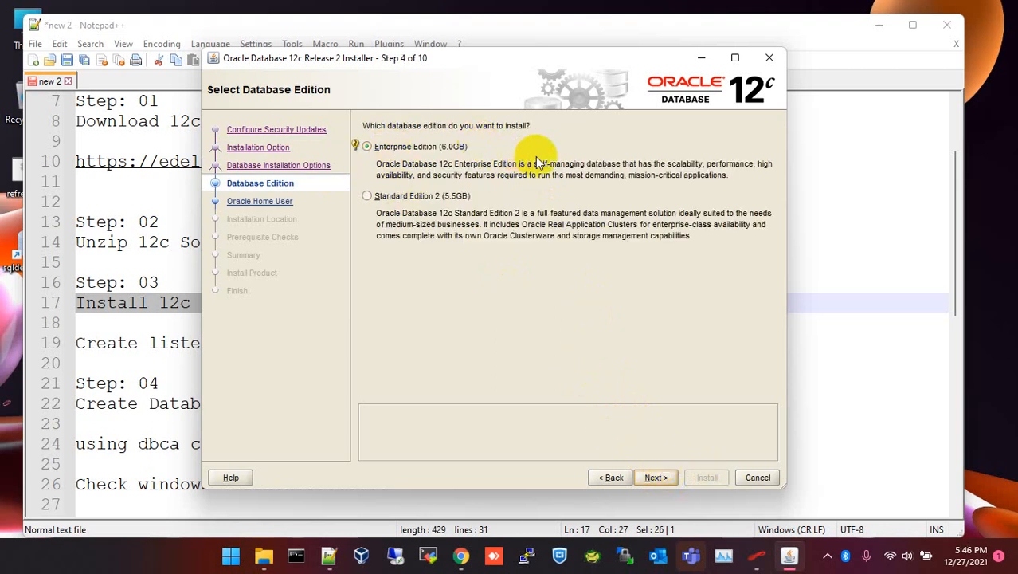
{"action": "left_click", "coordinate": [655, 477]}
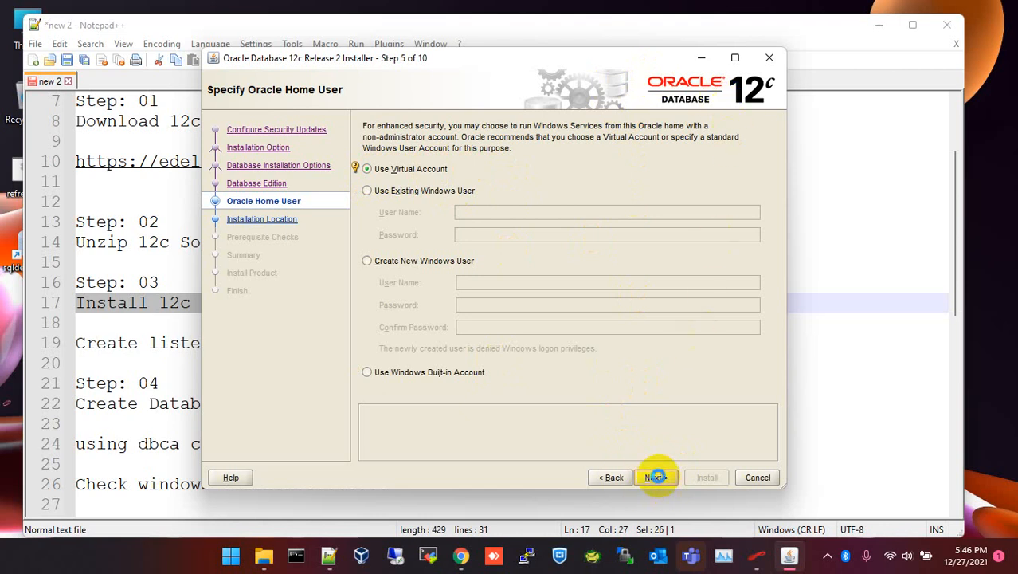
{"action": "left_click", "coordinate": [656, 477]}
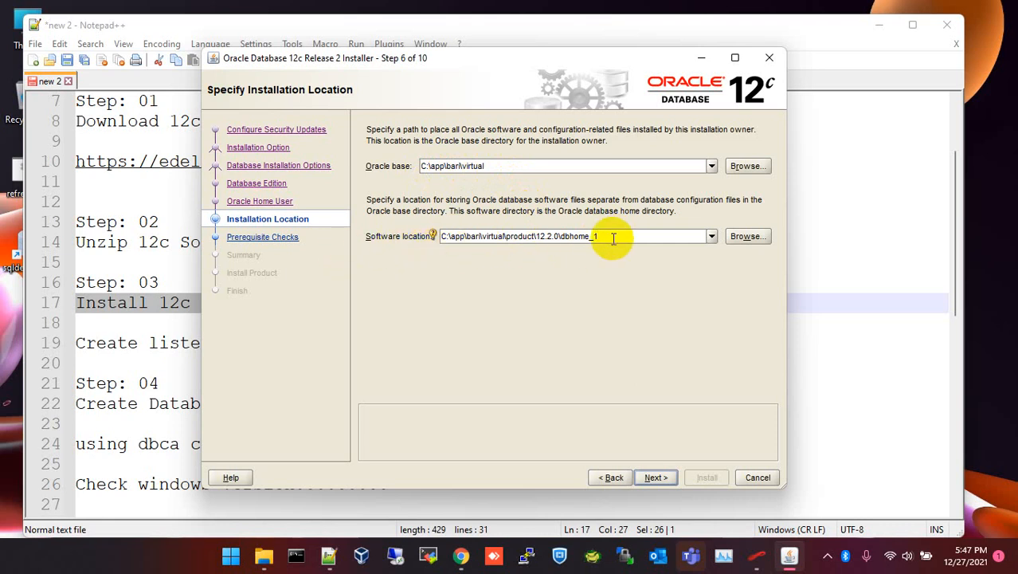
Keep the default C:\app Oracle base and software locations and pass the prerequisite checks.
{"action": "left_click_drag", "start_coordinate": [610, 236], "coordinate": [432, 238]}
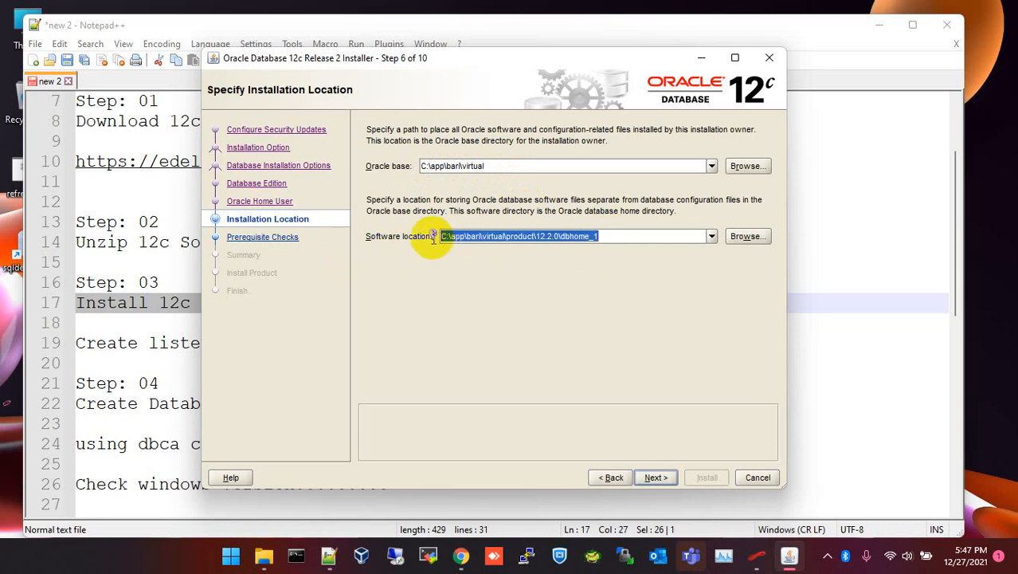
{"action": "left_click", "coordinate": [615, 236]}
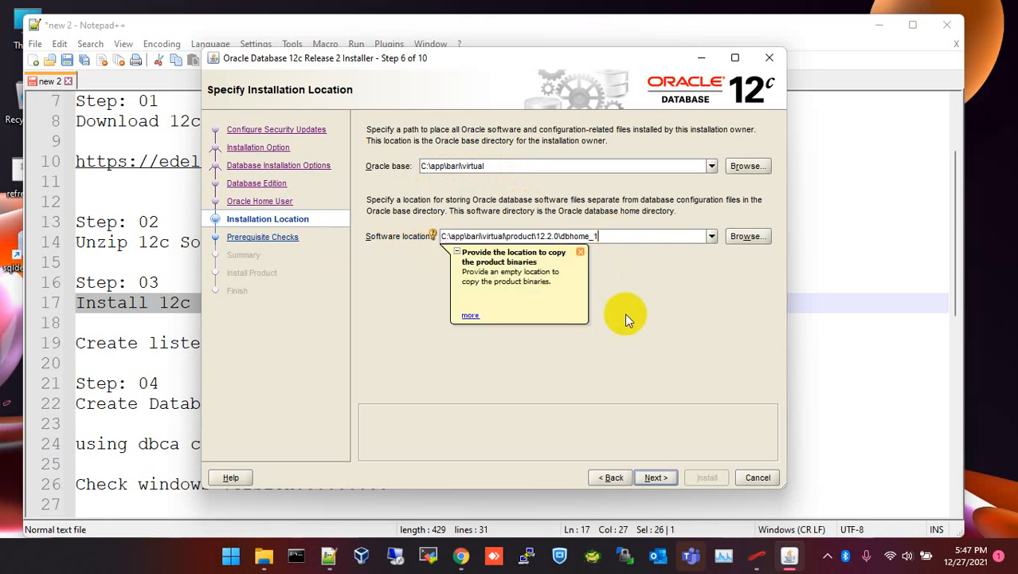
{"action": "left_click", "coordinate": [580, 253]}
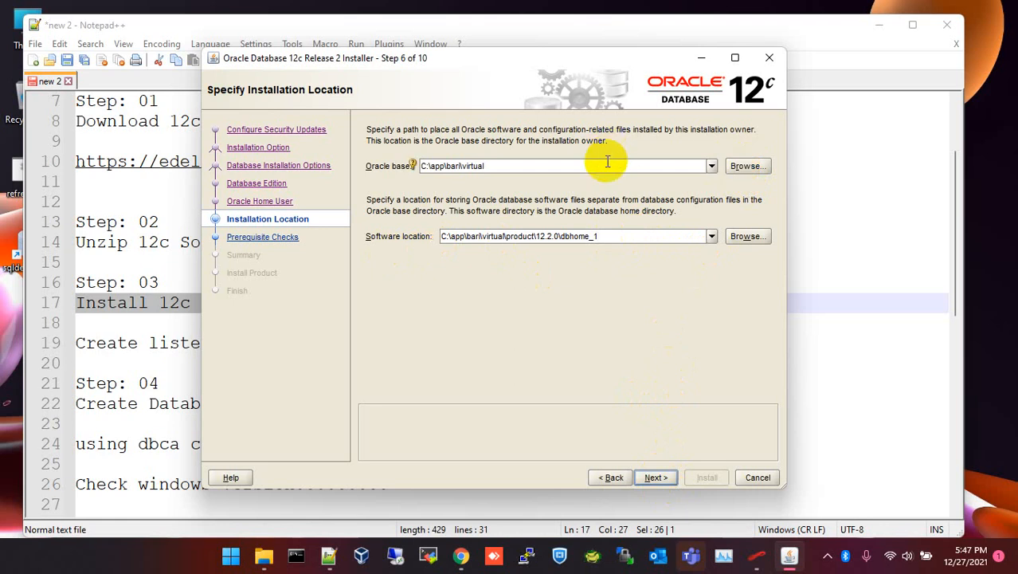
{"action": "left_click", "coordinate": [752, 167]}
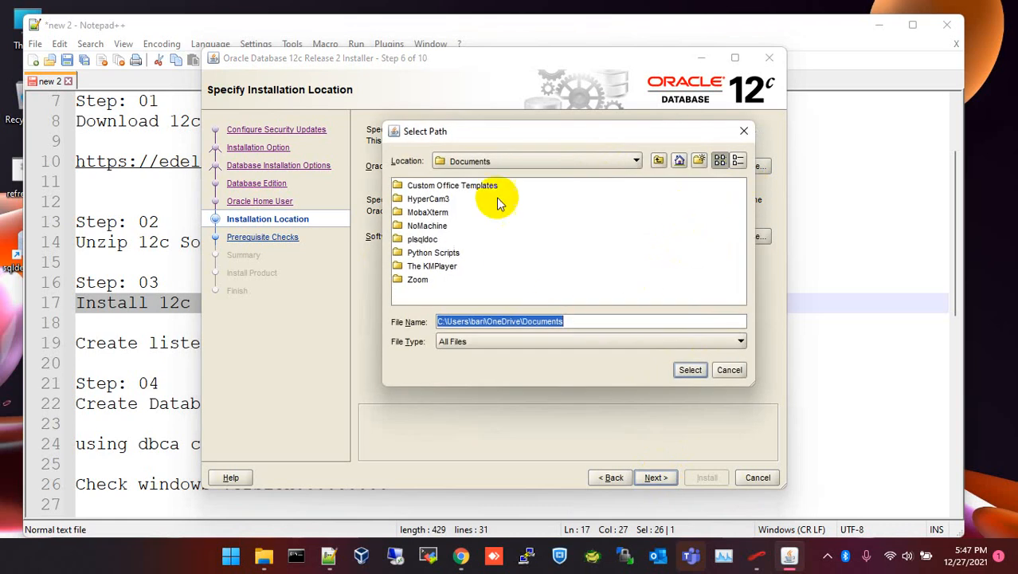
{"action": "left_click", "coordinate": [736, 373]}
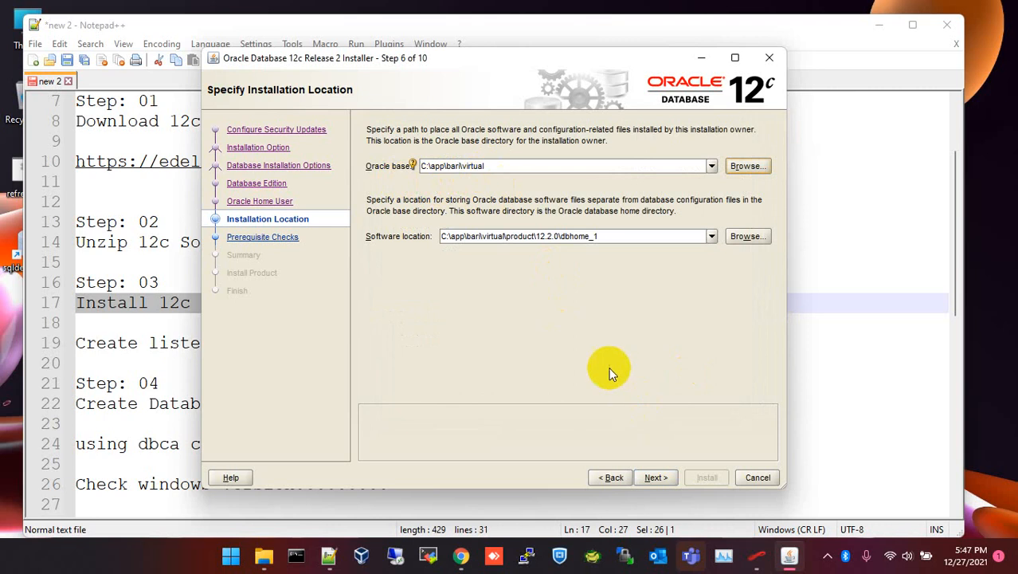
{"action": "left_click", "coordinate": [659, 478]}
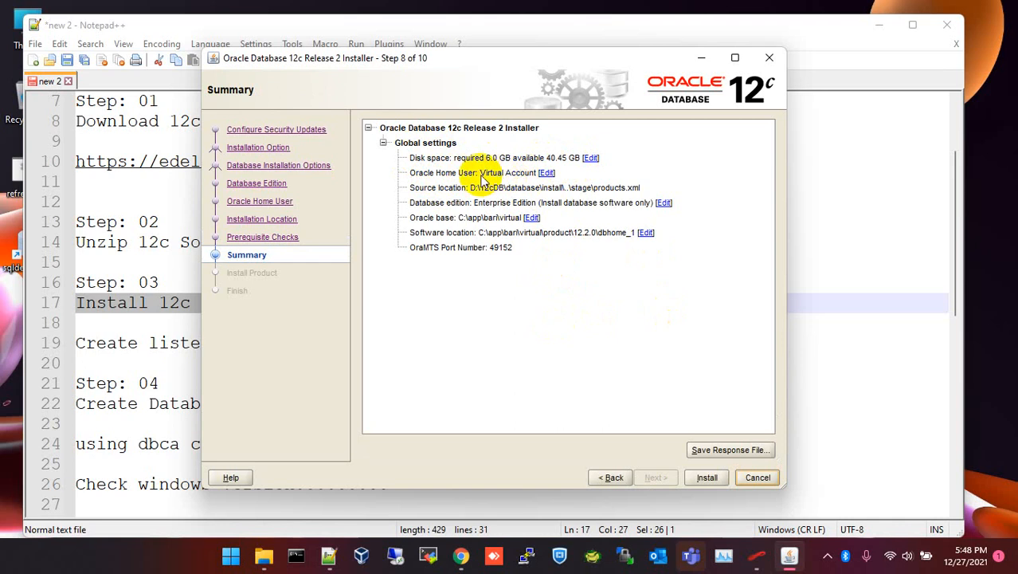
{"action": "left_click_drag", "start_coordinate": [481, 174], "coordinate": [557, 175]}
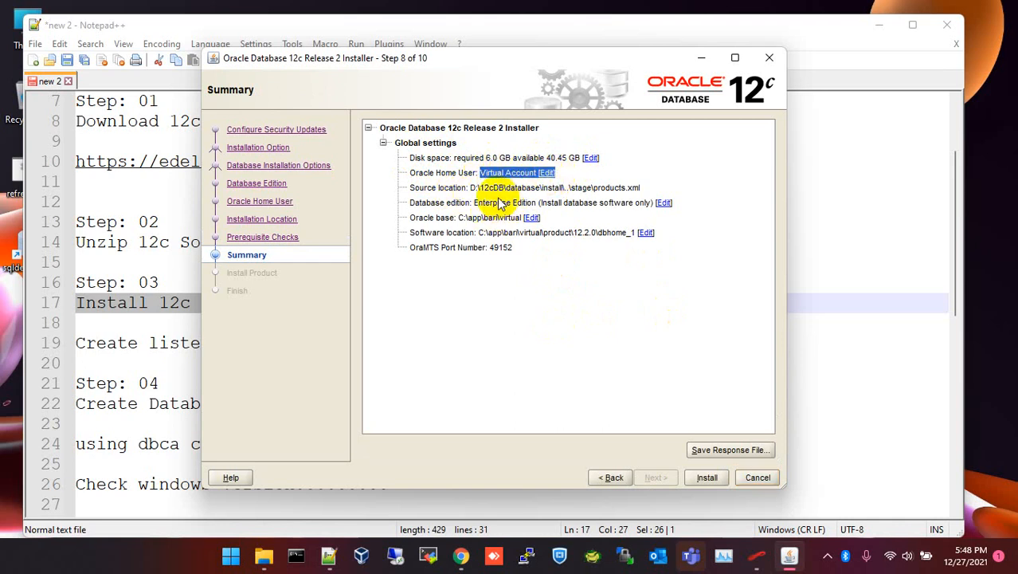
{"action": "left_click_drag", "start_coordinate": [477, 188], "coordinate": [627, 199]}
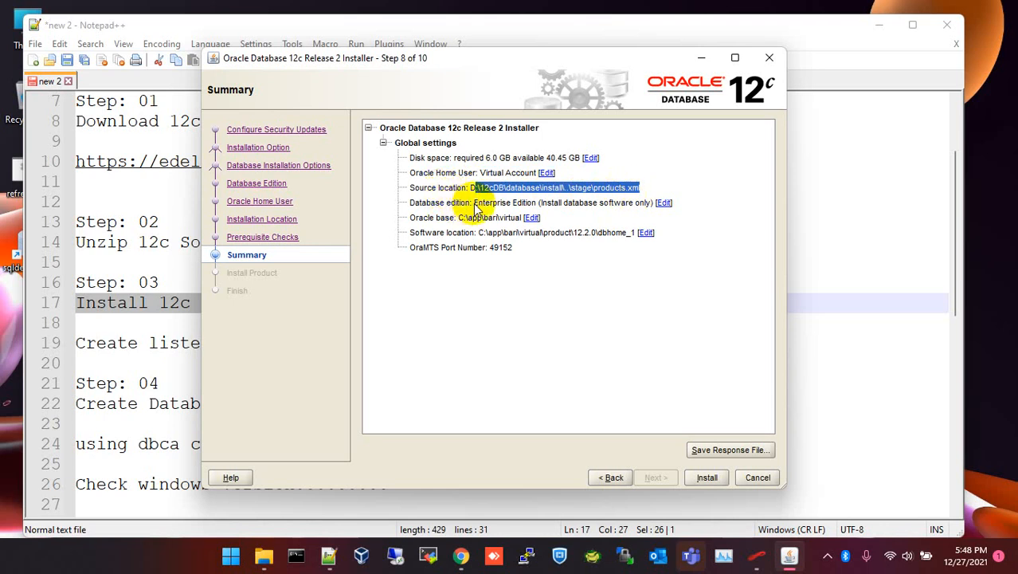
{"action": "left_click_drag", "start_coordinate": [476, 205], "coordinate": [642, 213]}
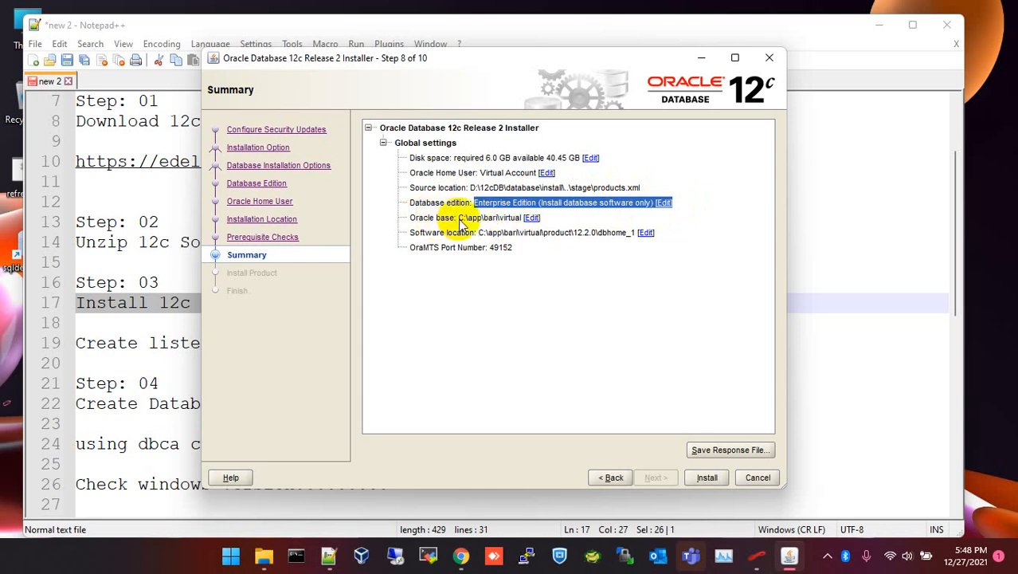
{"action": "left_click_drag", "start_coordinate": [459, 220], "coordinate": [546, 218]}
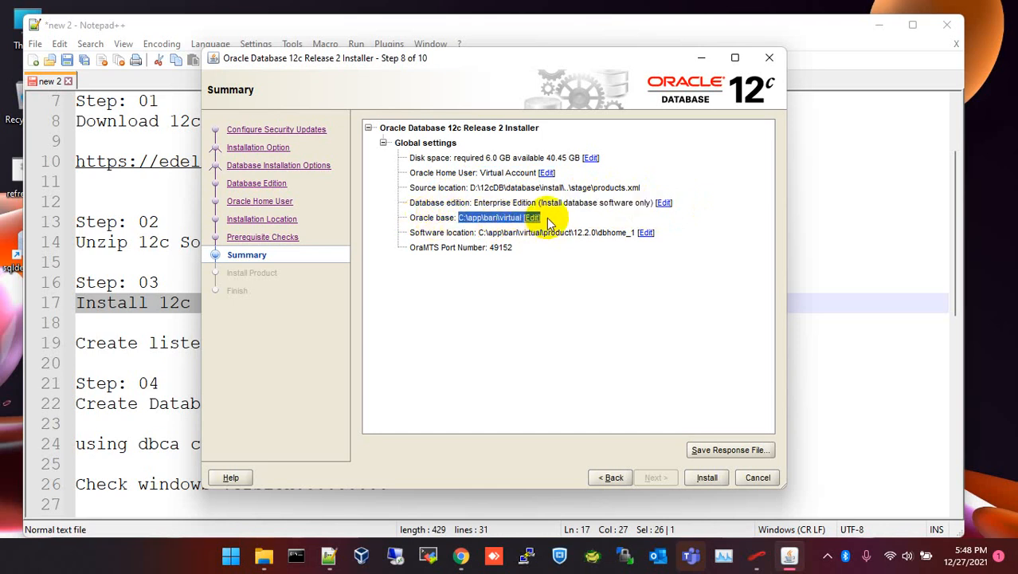
{"action": "triple_click", "coordinate": [408, 232]}
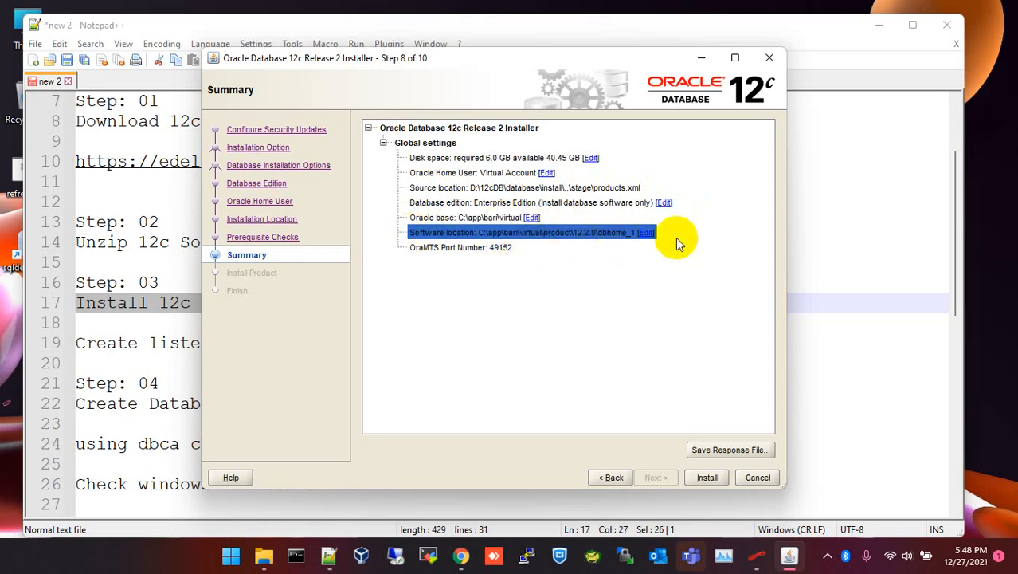
{"action": "left_click", "coordinate": [548, 249]}
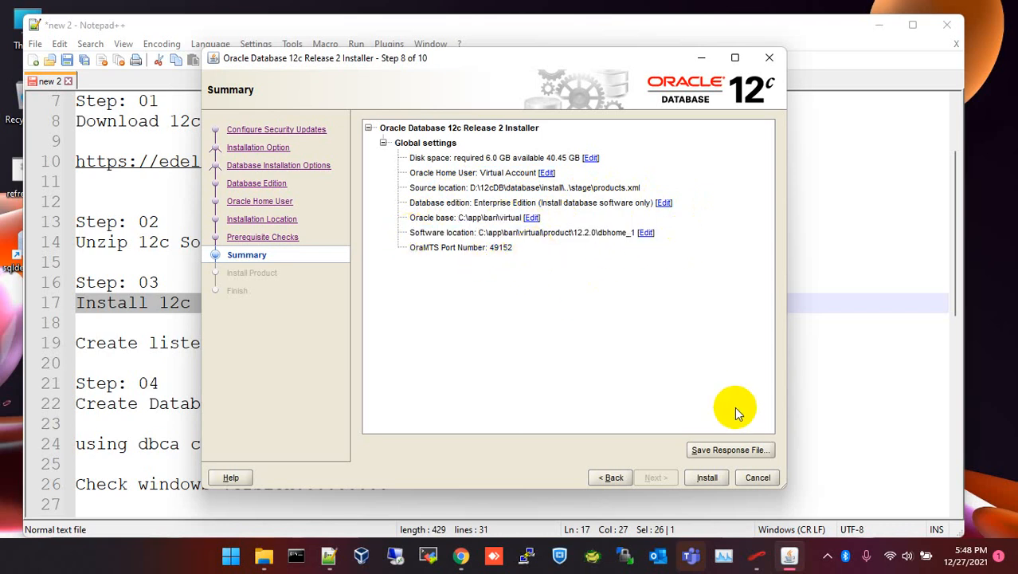
Start the 12c software installation and return to the notes at the Step 03 heading.
{"action": "left_click", "coordinate": [706, 478]}
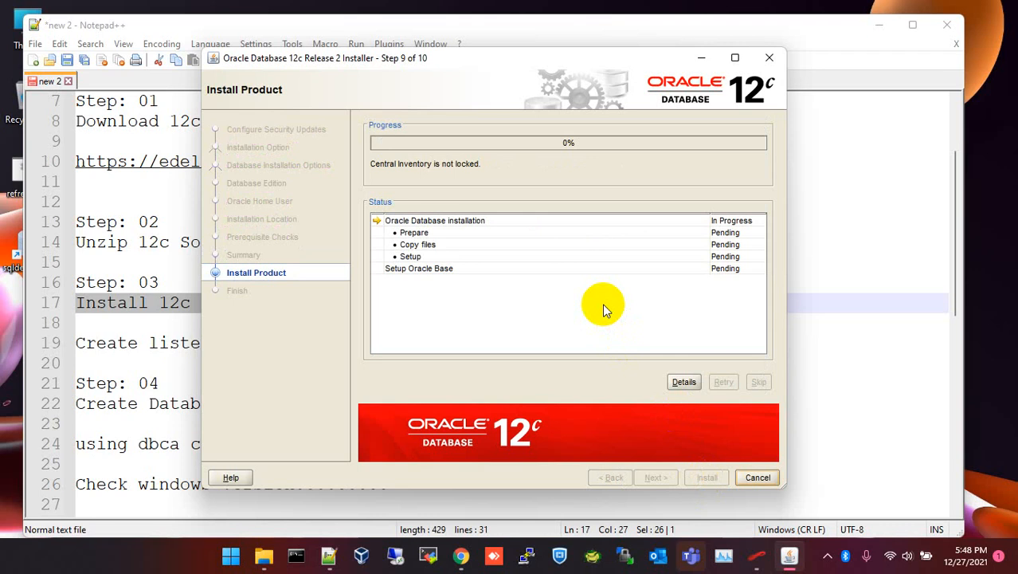
{"action": "left_click", "coordinate": [169, 285]}
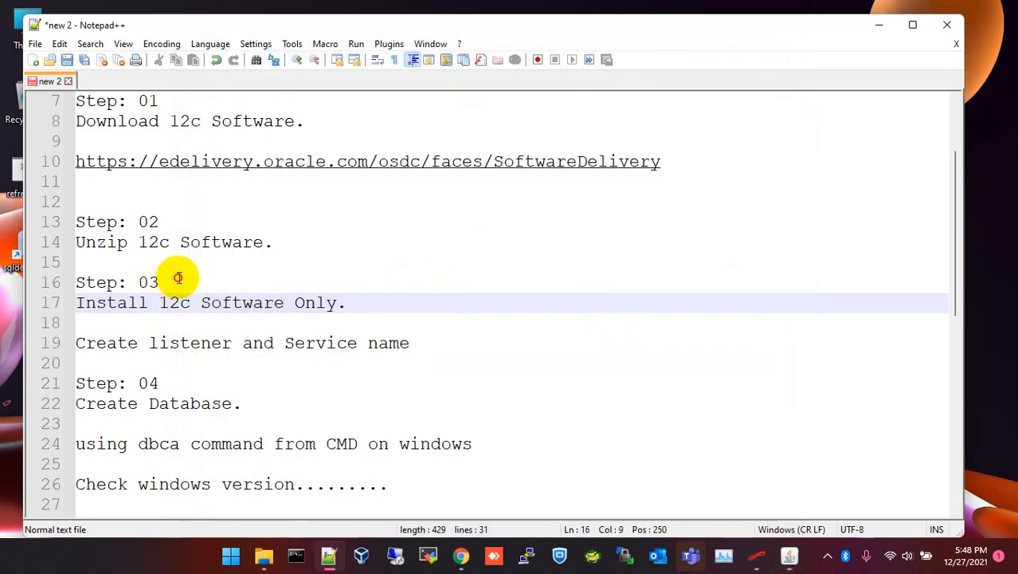
{"action": "left_click_drag", "start_coordinate": [162, 281], "coordinate": [70, 282]}
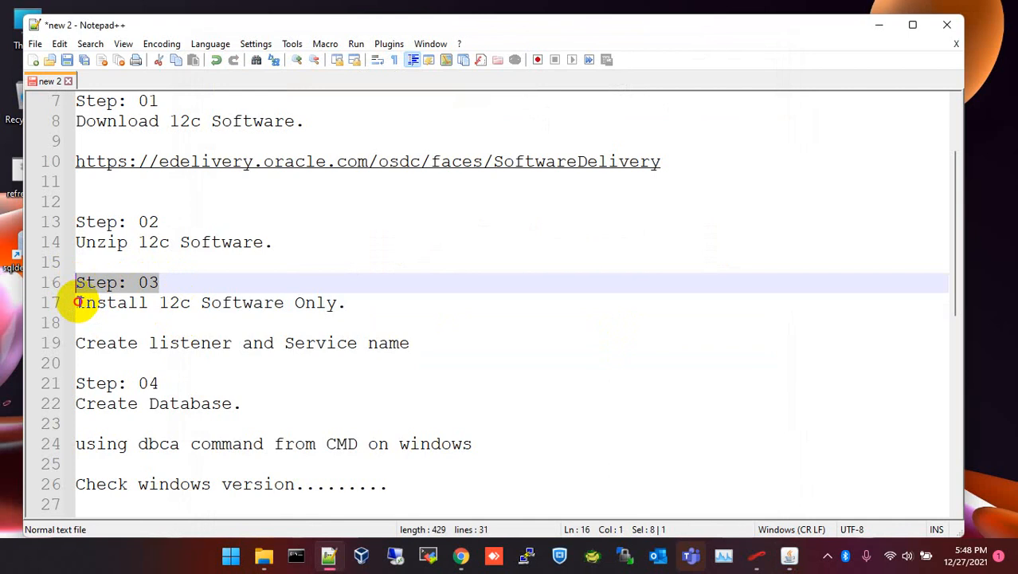
Highlight the 'Install 12c Software Only' and 'Create listener and Service name' lines in the notes.
{"action": "left_click_drag", "start_coordinate": [79, 301], "coordinate": [354, 302]}
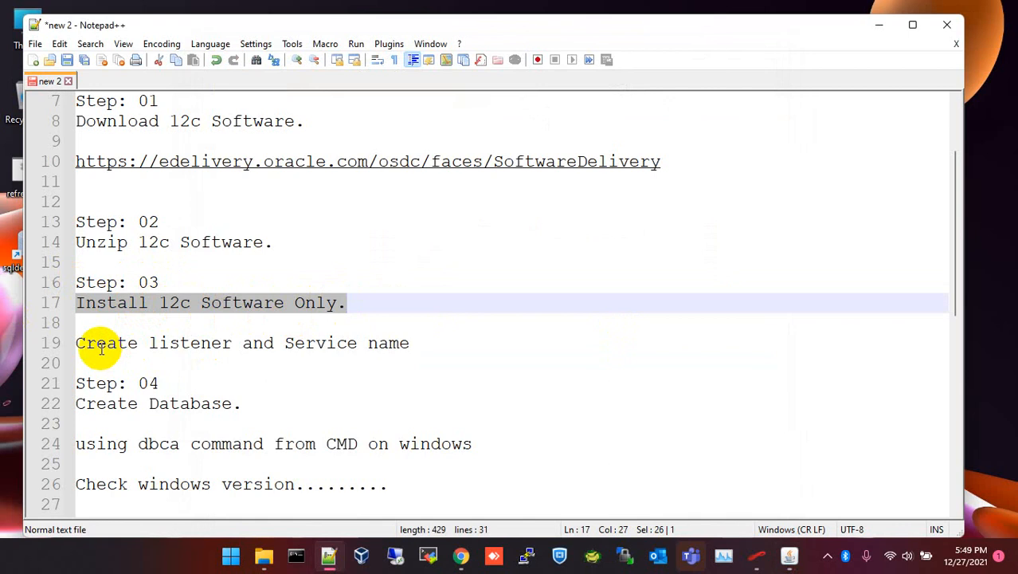
{"action": "left_click", "coordinate": [91, 326]}
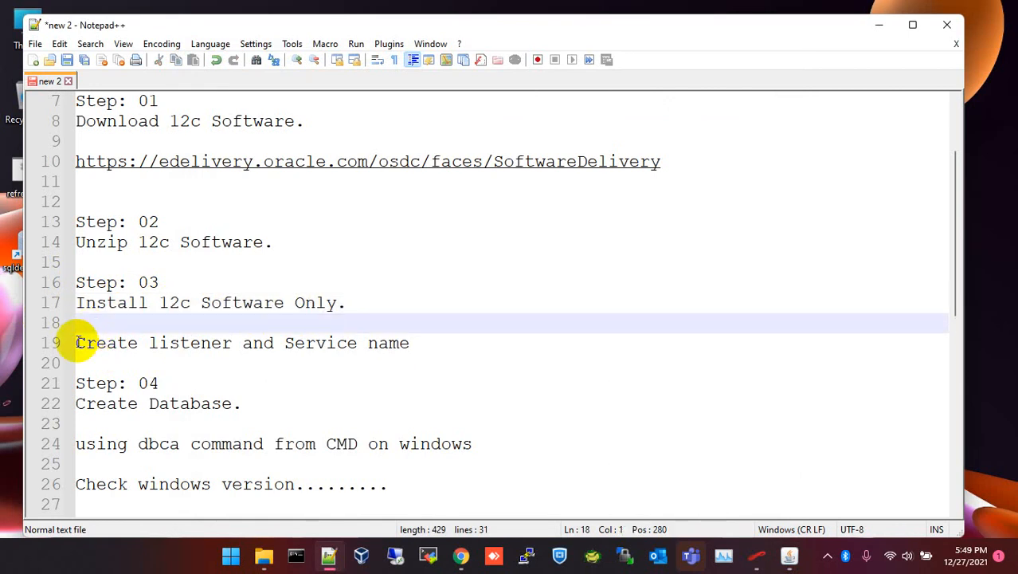
{"action": "left_click_drag", "start_coordinate": [80, 342], "coordinate": [429, 337]}
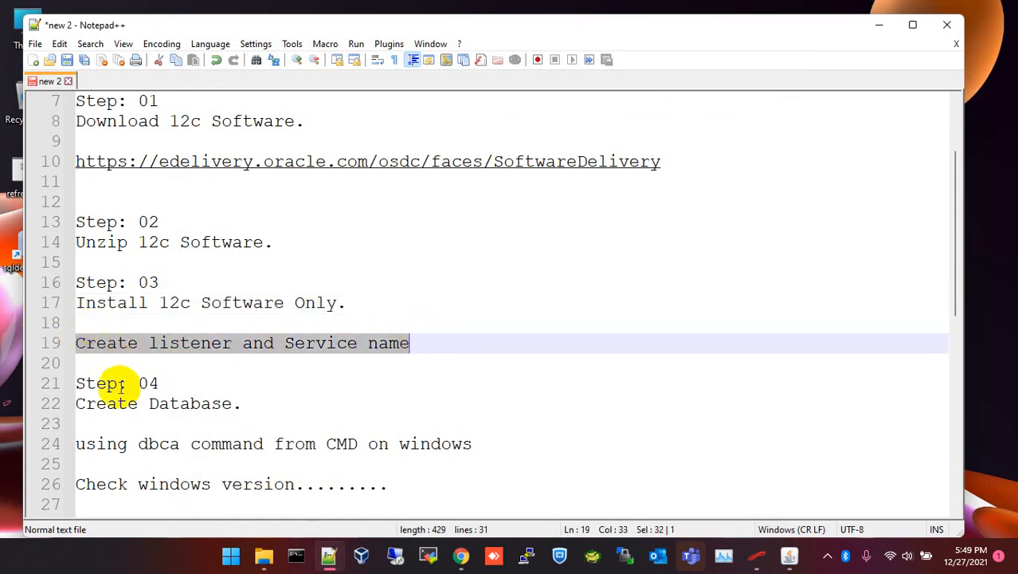
Highlight the 'Create Database.' note, then bring back the Oracle installer progress window.
{"action": "scroll", "coordinate": [164, 359], "scroll_direction": "down", "scroll_amount": 2}
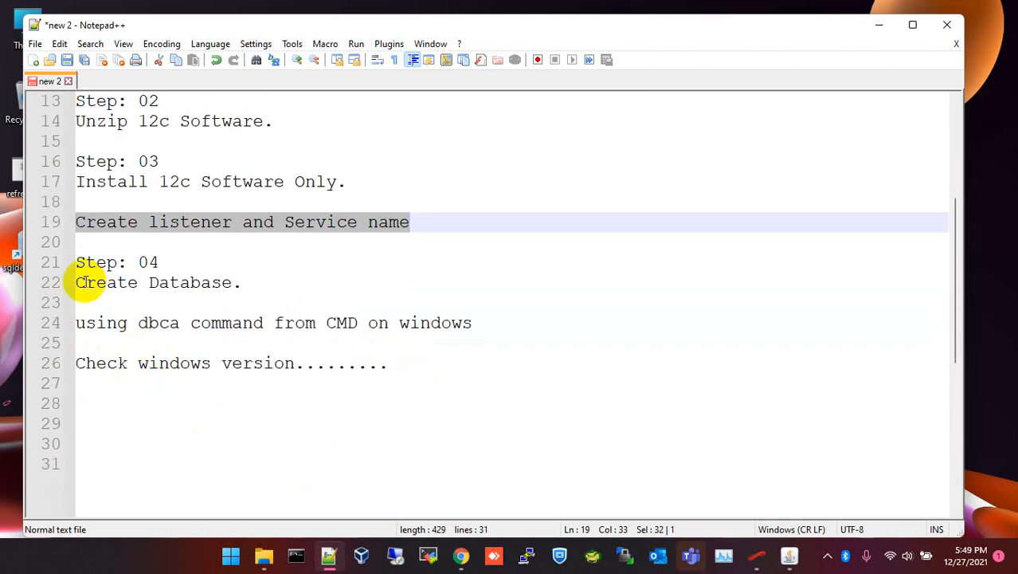
{"action": "left_click_drag", "start_coordinate": [80, 282], "coordinate": [246, 281]}
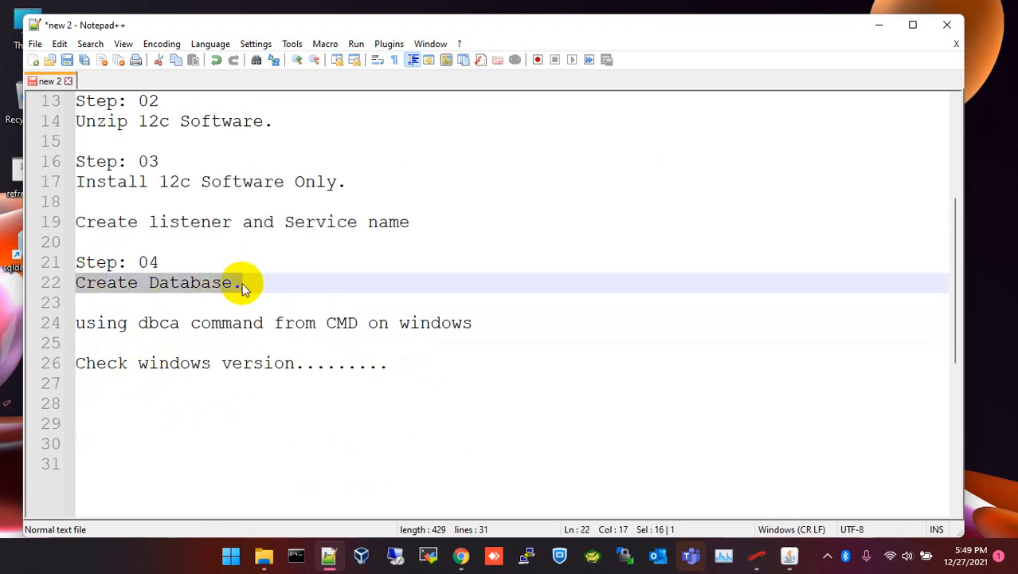
{"action": "left_click", "coordinate": [875, 29]}
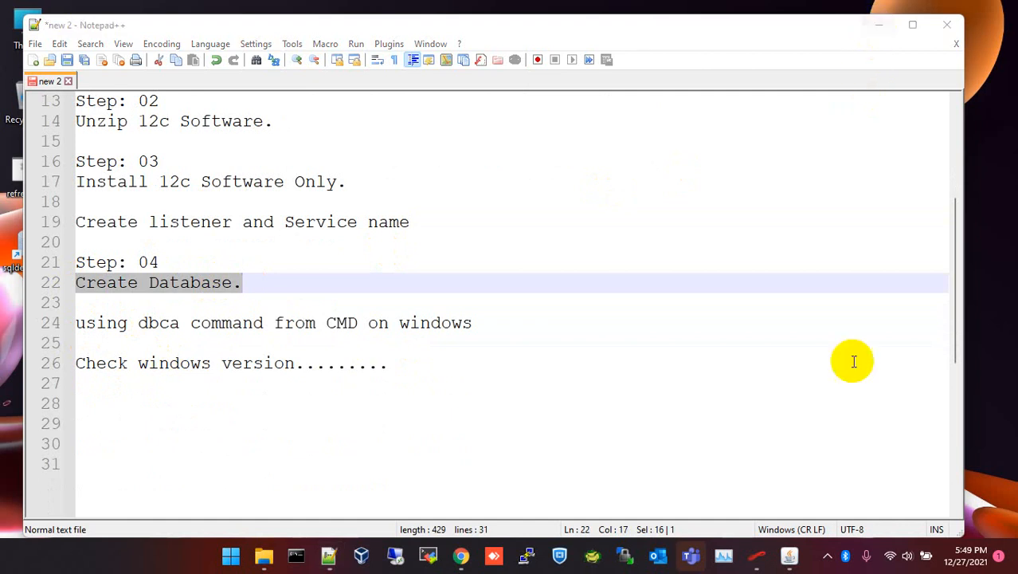
{"action": "left_click", "coordinate": [789, 555]}
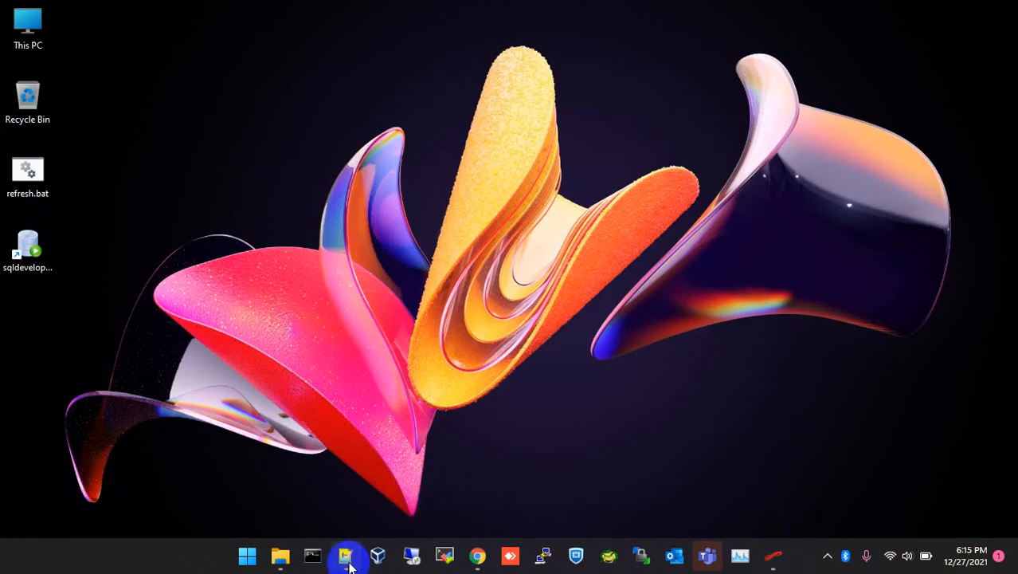
Restore the notes and highlight the 'Create listener and Service name' line.
{"action": "left_click", "coordinate": [347, 558]}
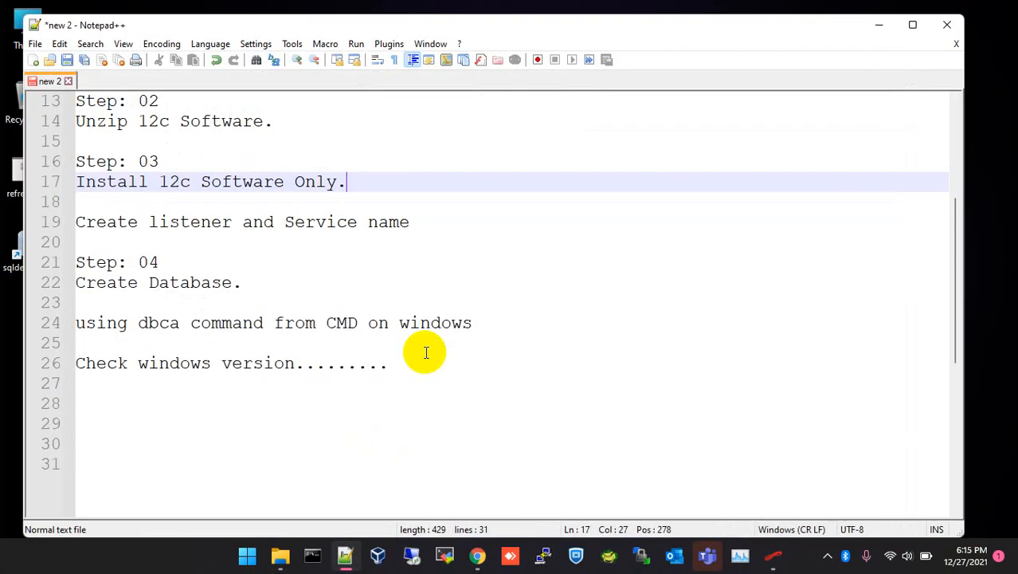
{"action": "left_click", "coordinate": [334, 243]}
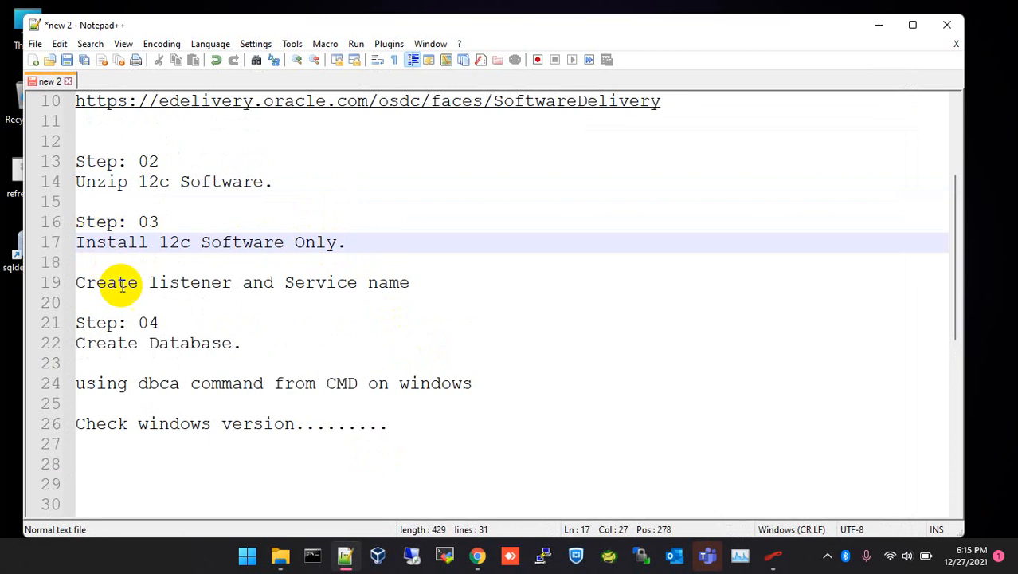
{"action": "left_click_drag", "start_coordinate": [77, 281], "coordinate": [415, 279]}
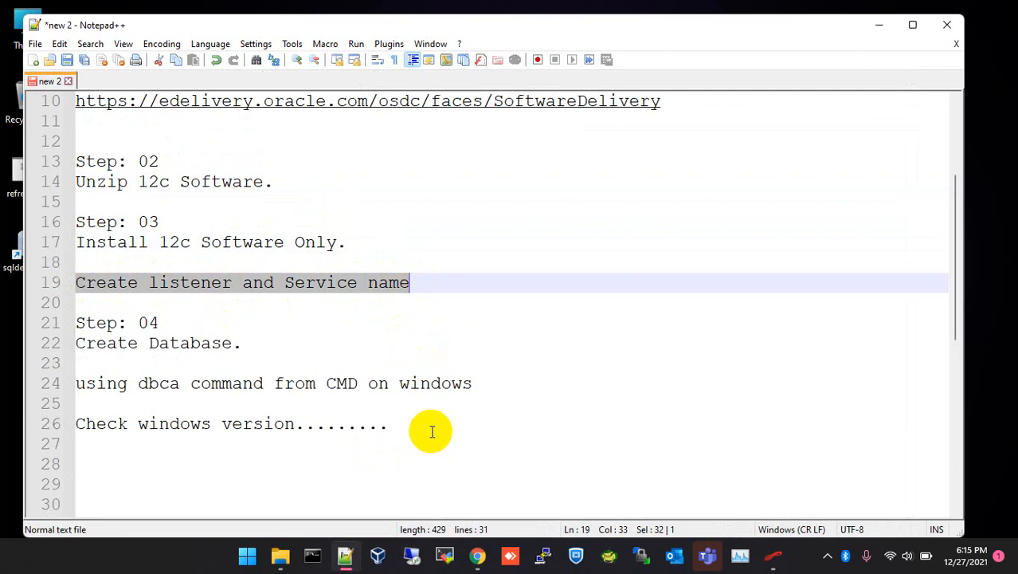
Launch Net Configuration Assistant from the Oracle - OraDB12Home1 Start menu folder.
{"action": "left_click", "coordinate": [247, 558]}
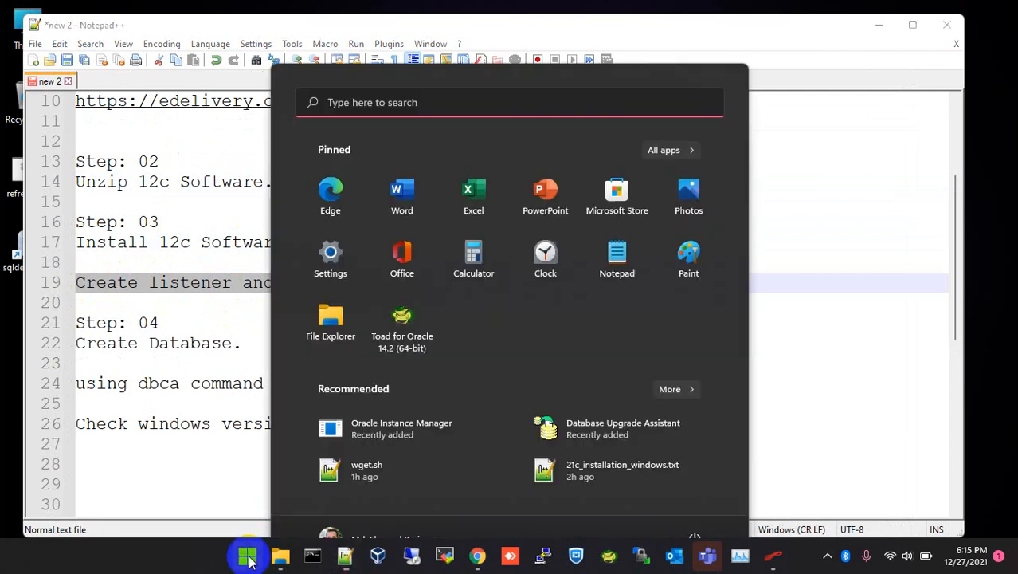
{"action": "left_click", "coordinate": [668, 115]}
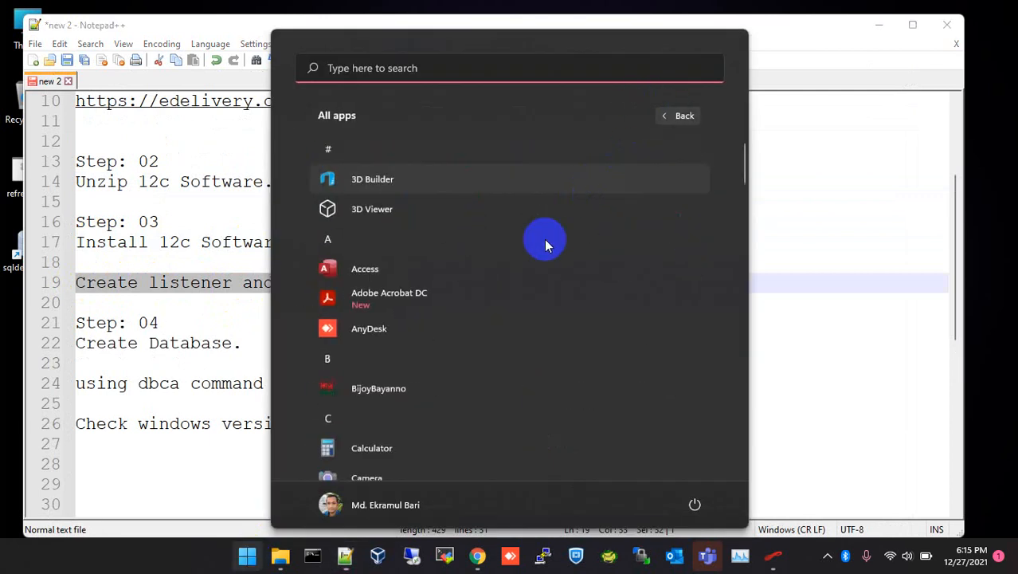
{"action": "scroll", "coordinate": [542, 246], "scroll_direction": "down", "scroll_amount": 10}
{"action": "scroll", "coordinate": [541, 242], "scroll_direction": "down", "scroll_amount": 4}
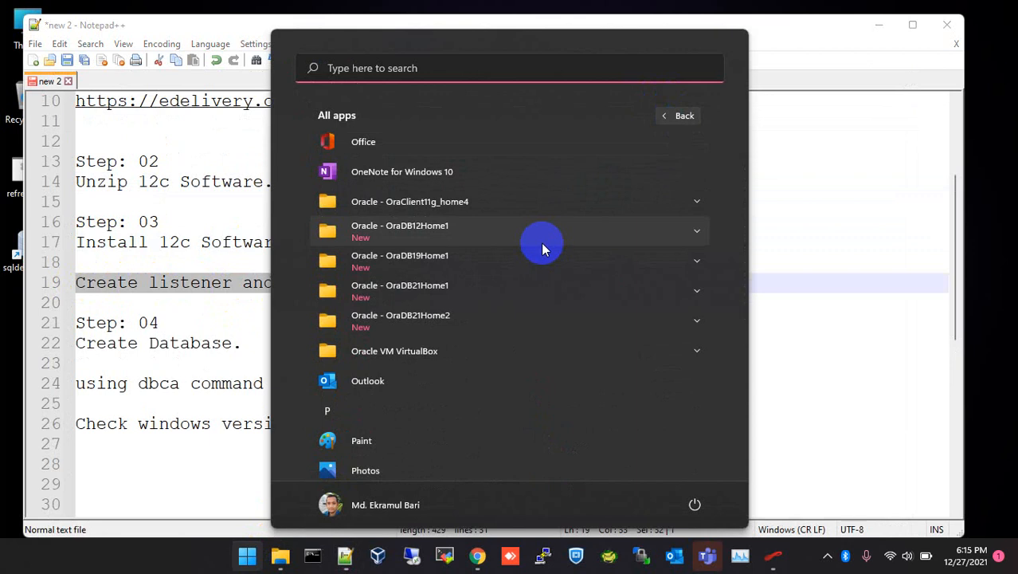
{"action": "left_click", "coordinate": [697, 233]}
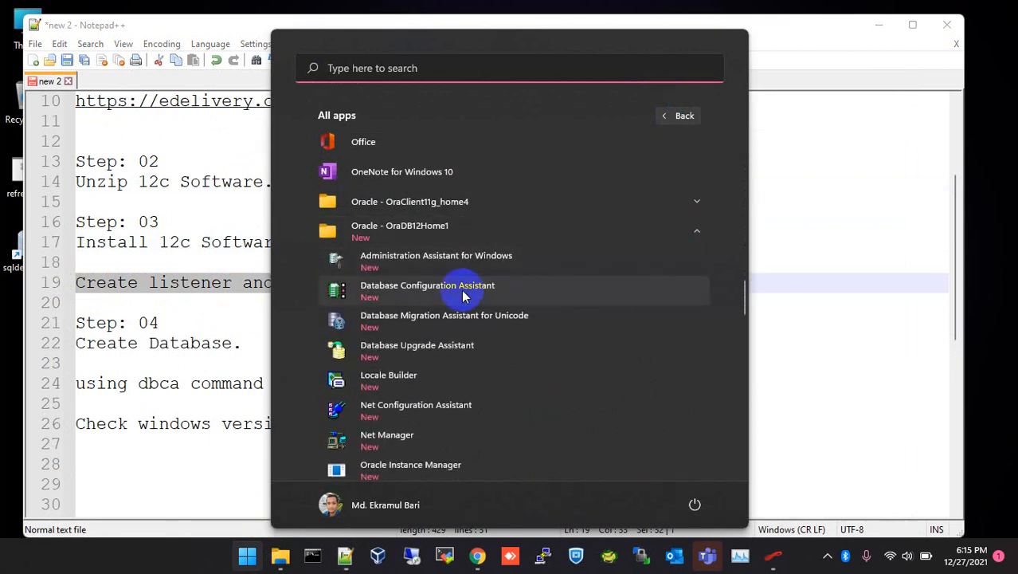
{"action": "scroll", "coordinate": [458, 311], "scroll_direction": "down", "scroll_amount": 1}
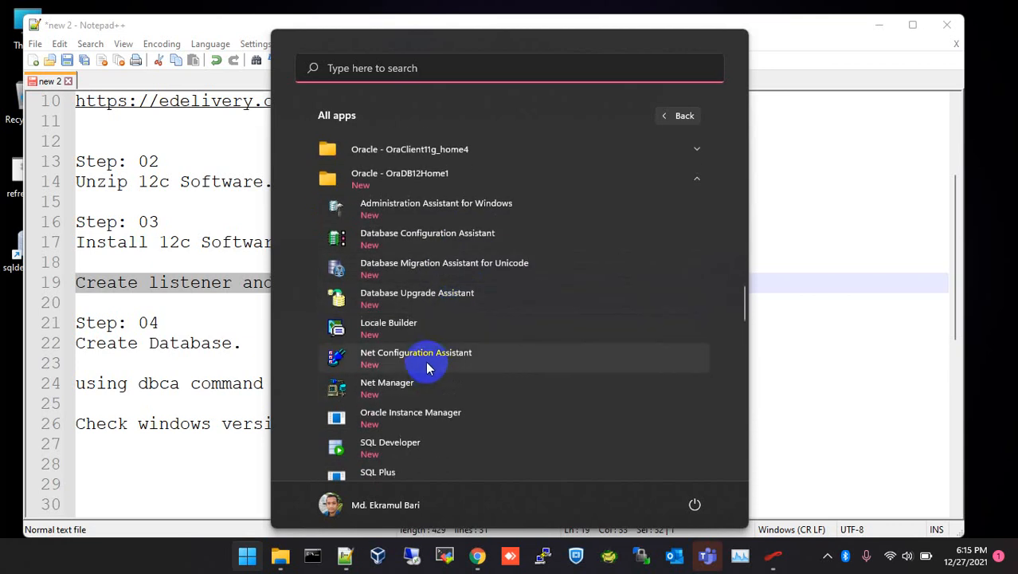
{"action": "left_click", "coordinate": [431, 368]}
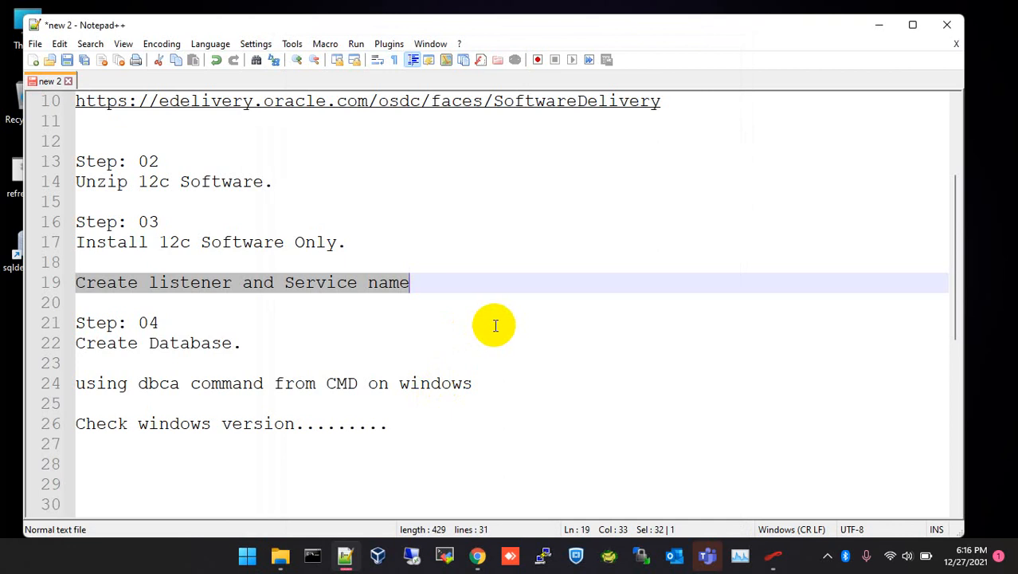
{"action": "left_click", "coordinate": [802, 557]}
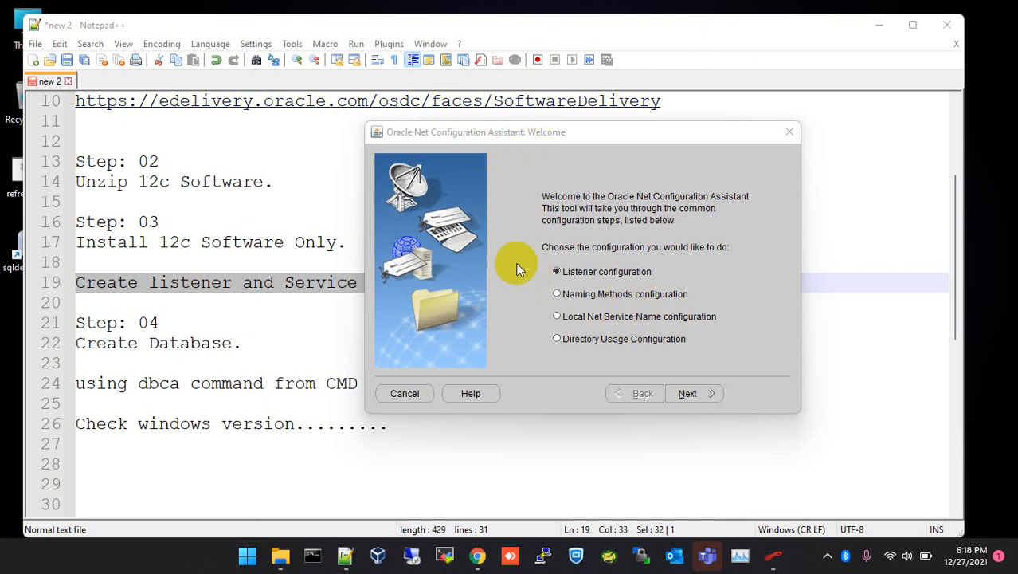
Add a listener named LISTENER using TCP on the standard port 1521.
{"action": "left_click", "coordinate": [557, 272]}
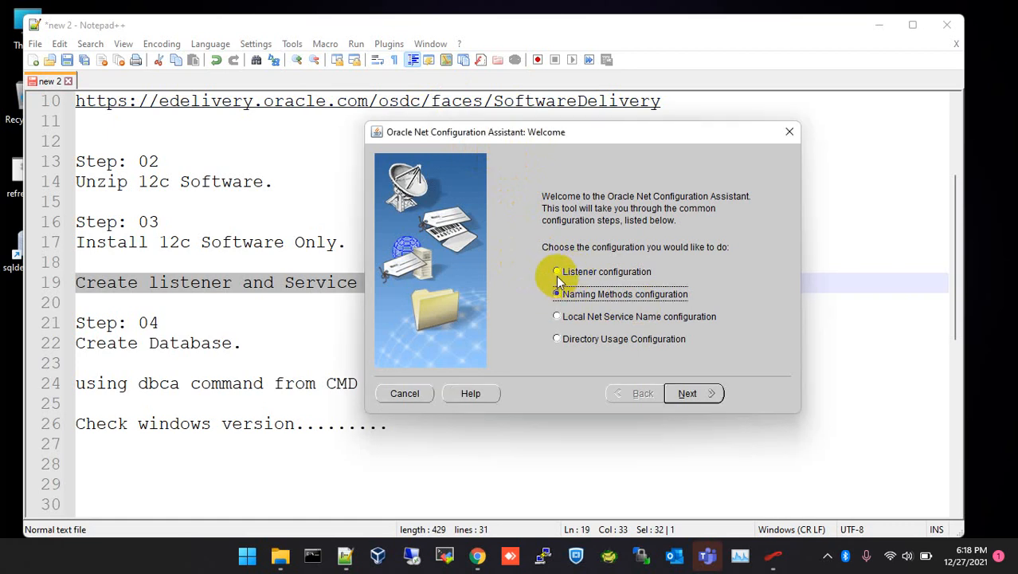
{"action": "left_click", "coordinate": [701, 397]}
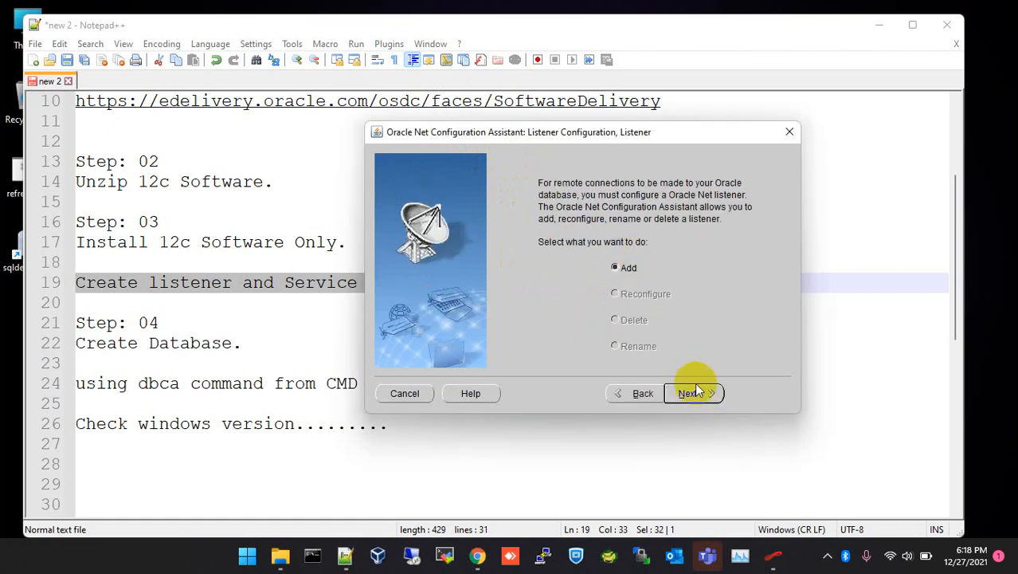
{"action": "left_click", "coordinate": [687, 392]}
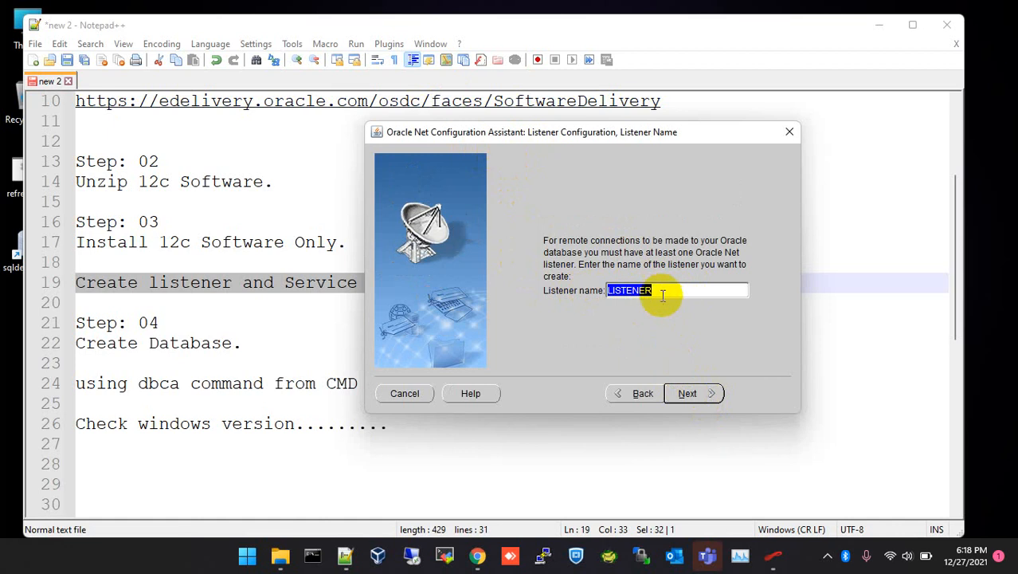
{"action": "left_click", "coordinate": [690, 393]}
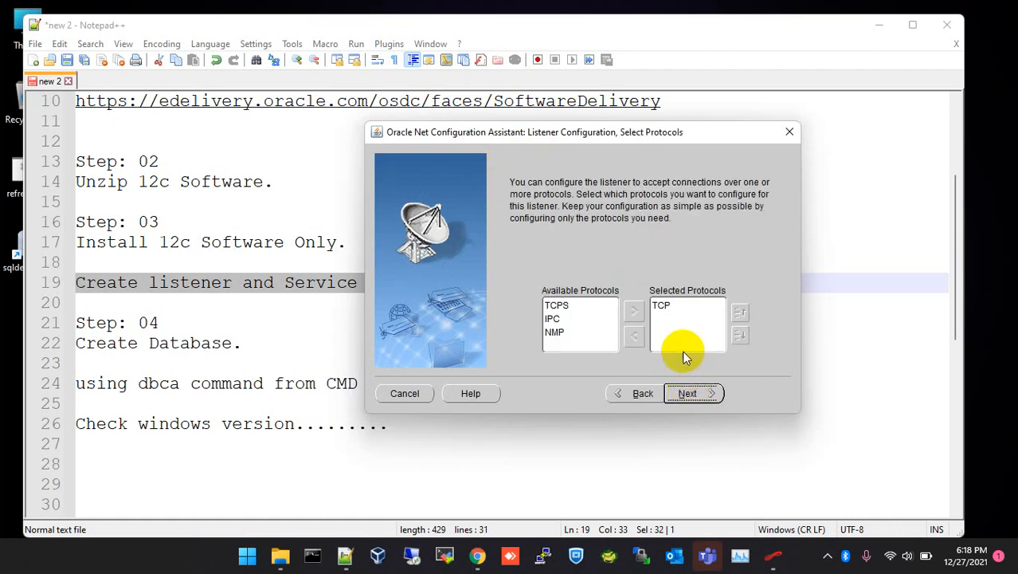
{"action": "left_click", "coordinate": [663, 307]}
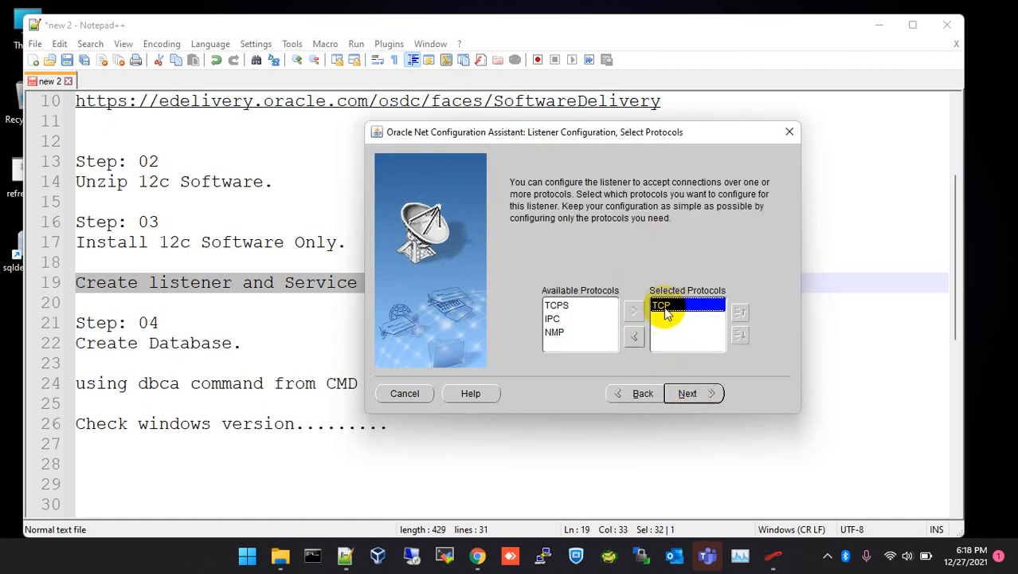
{"action": "left_click", "coordinate": [692, 394]}
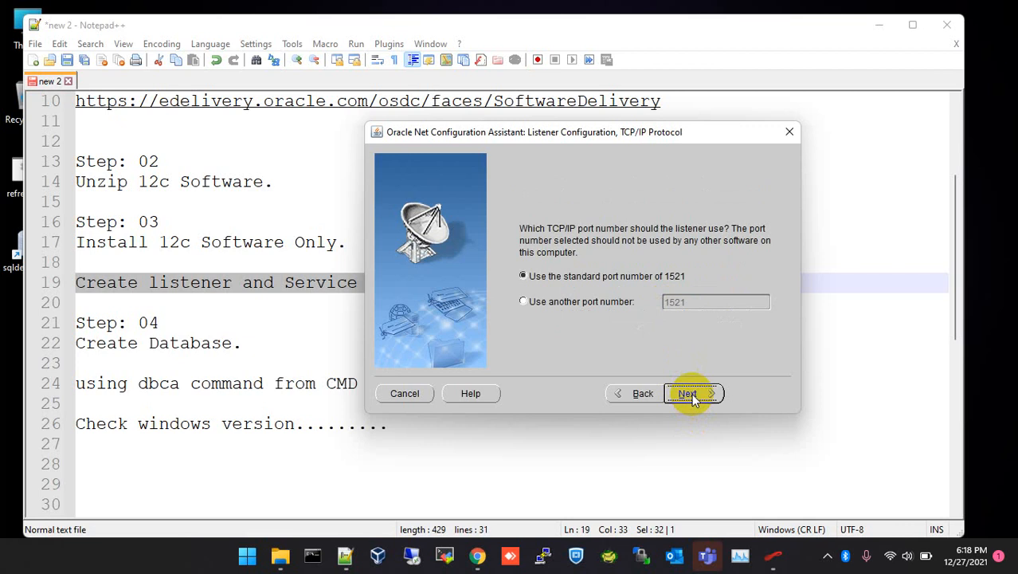
{"action": "left_click", "coordinate": [639, 391]}
{"action": "left_click", "coordinate": [687, 393]}
{"action": "left_click", "coordinate": [683, 276]}
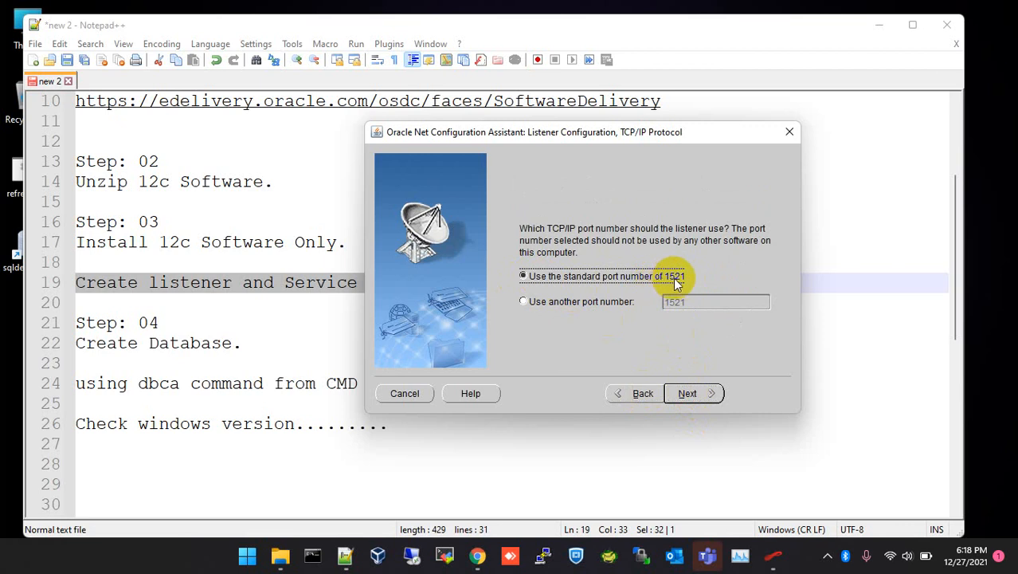
{"action": "left_click", "coordinate": [687, 392]}
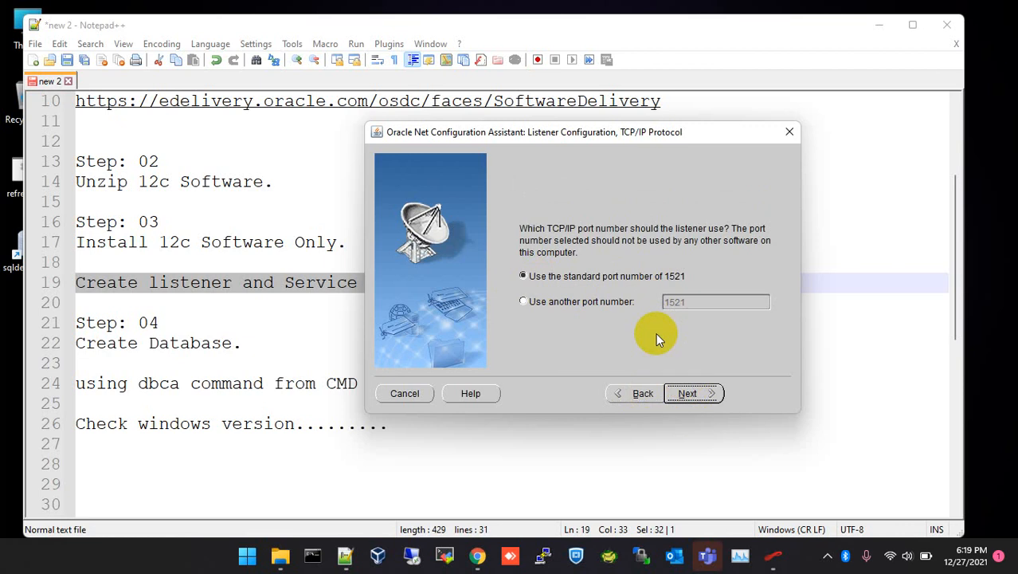
{"action": "key", "text": "Return"}
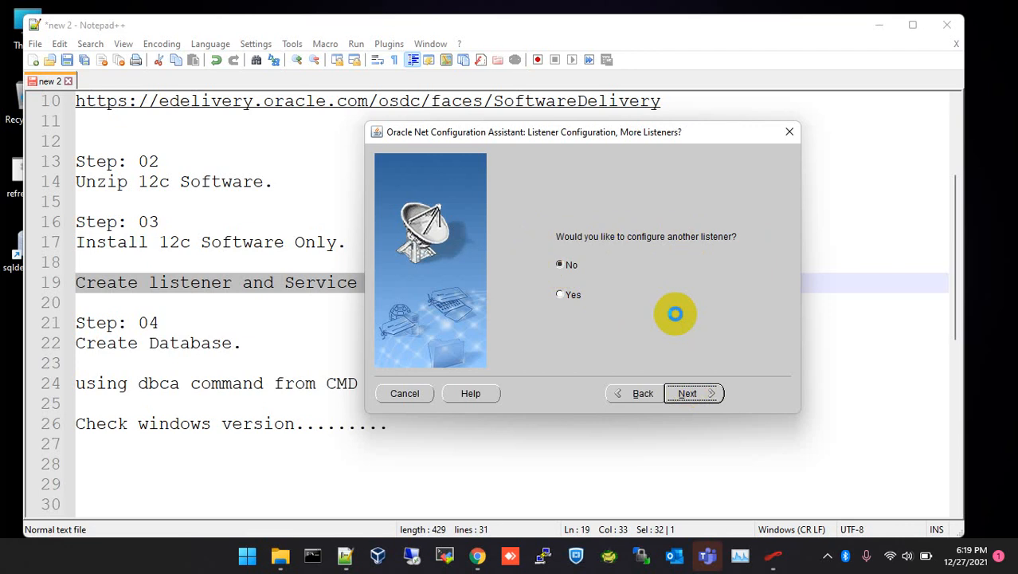
Finish the listener setup and begin a local net service name 'orcl' over TCP.
{"action": "left_click", "coordinate": [689, 395]}
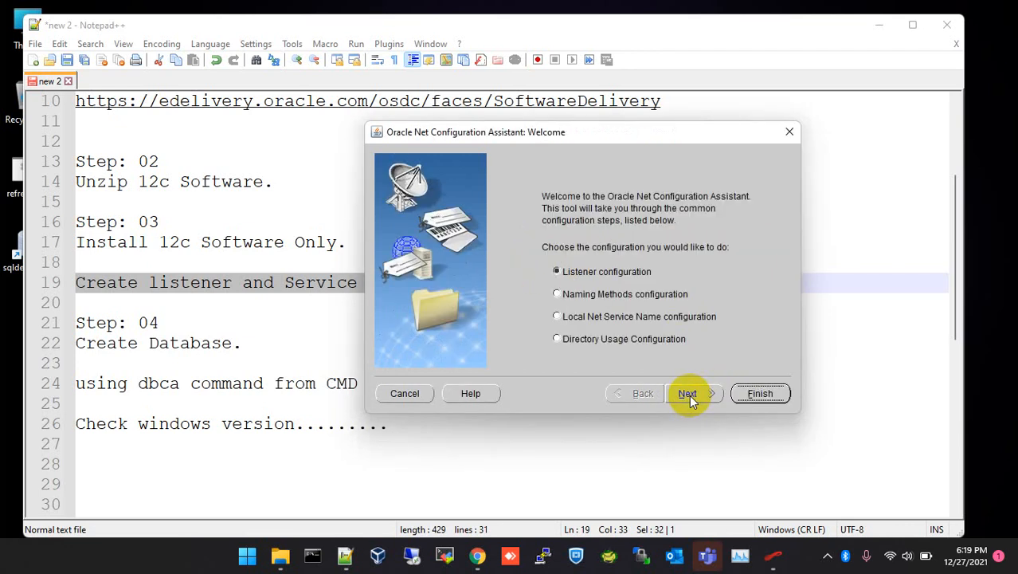
{"action": "left_click", "coordinate": [558, 318]}
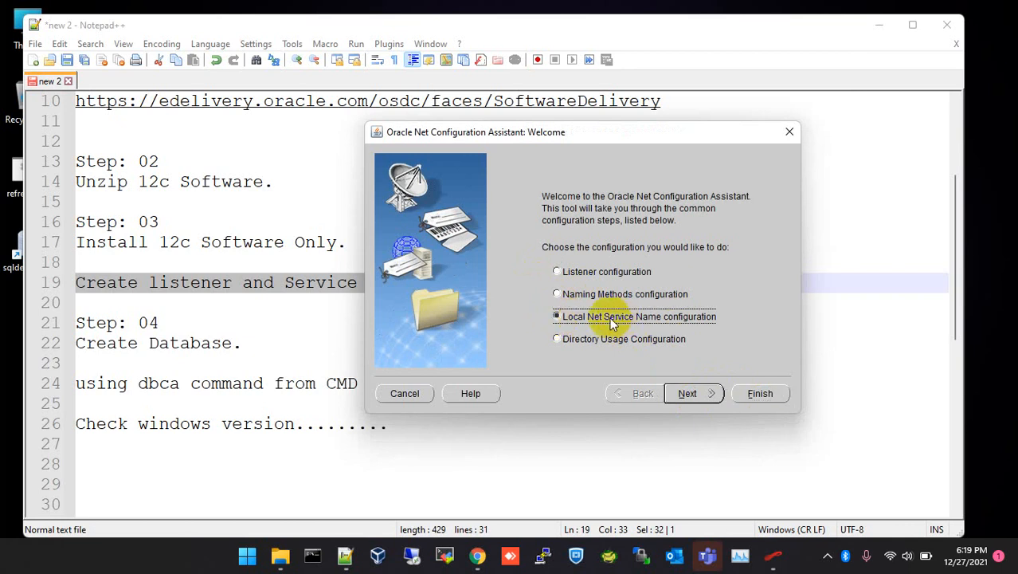
{"action": "left_click", "coordinate": [690, 395]}
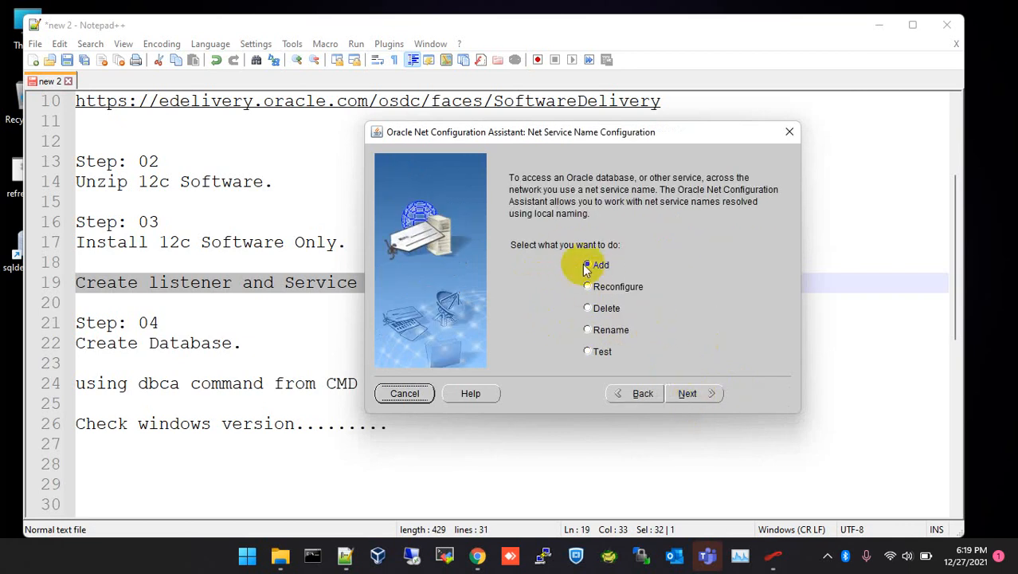
{"action": "left_click", "coordinate": [710, 395]}
{"action": "left_click", "coordinate": [659, 322]}
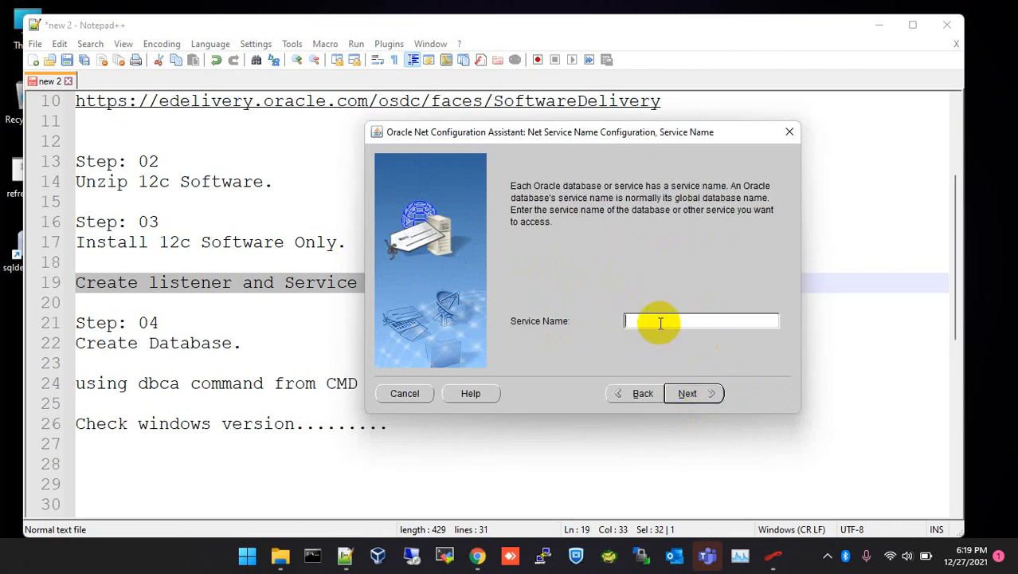
{"action": "type", "text": "orcl"}
{"action": "left_click", "coordinate": [694, 390]}
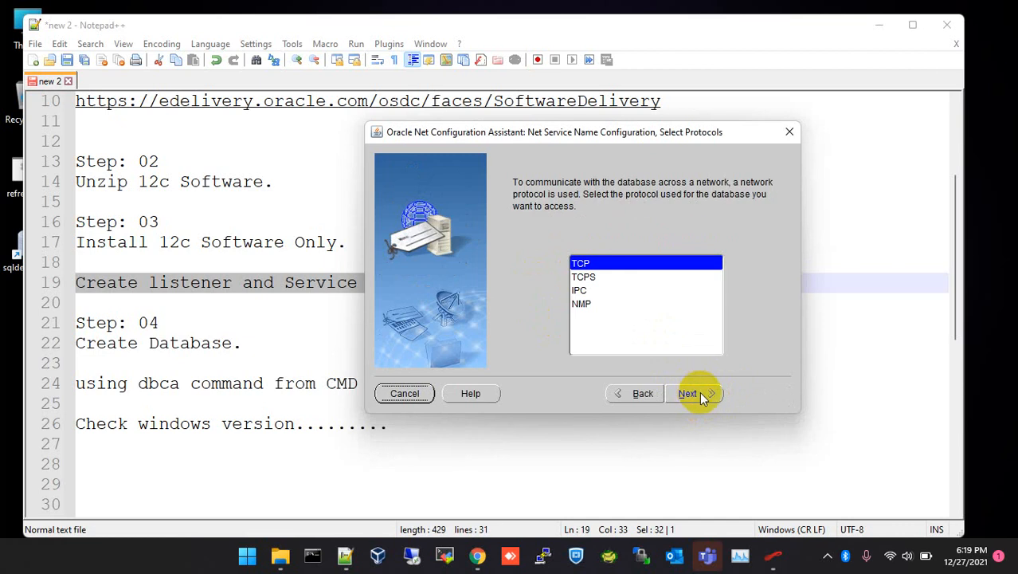
{"action": "left_click", "coordinate": [693, 394]}
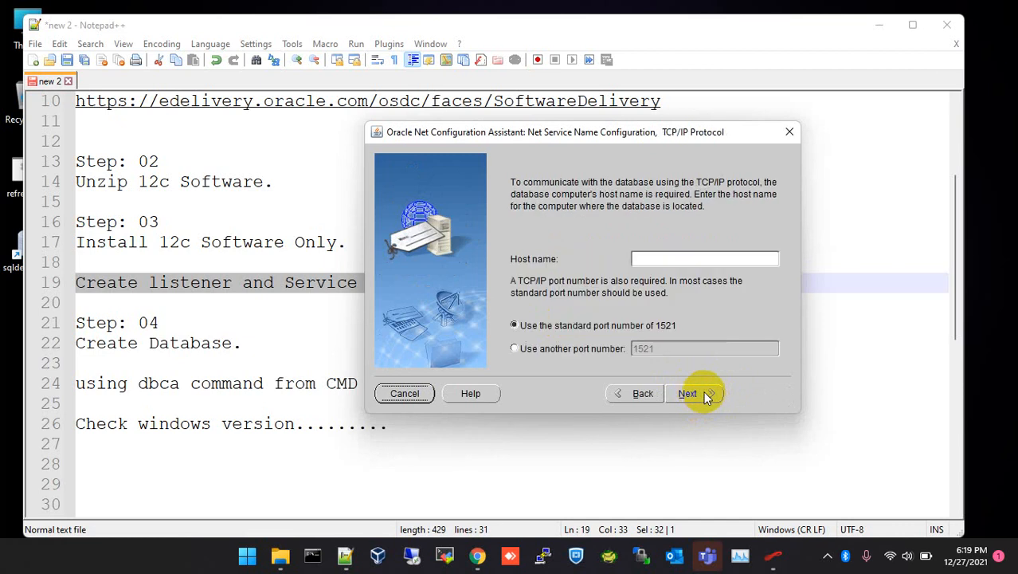
{"action": "left_click", "coordinate": [679, 258]}
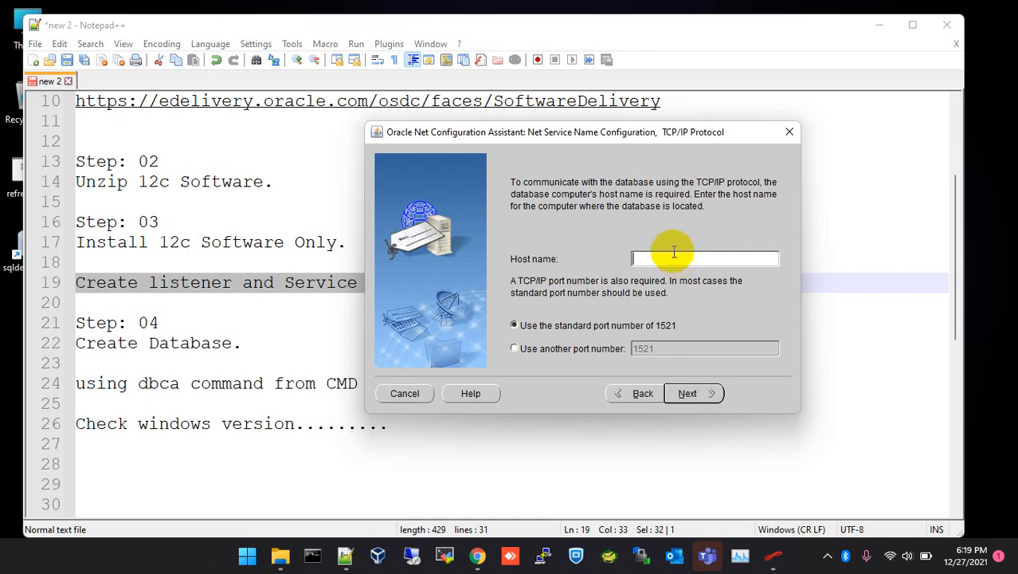
Close the command prompt and open This PC's Properties to find the host name.
{"action": "left_click", "coordinate": [312, 556]}
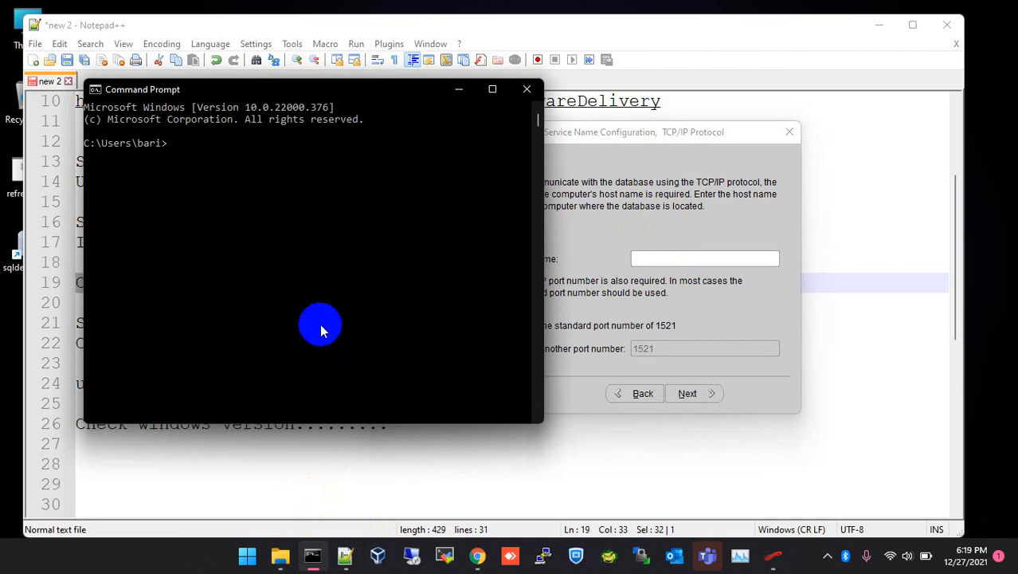
{"action": "left_click", "coordinate": [527, 89]}
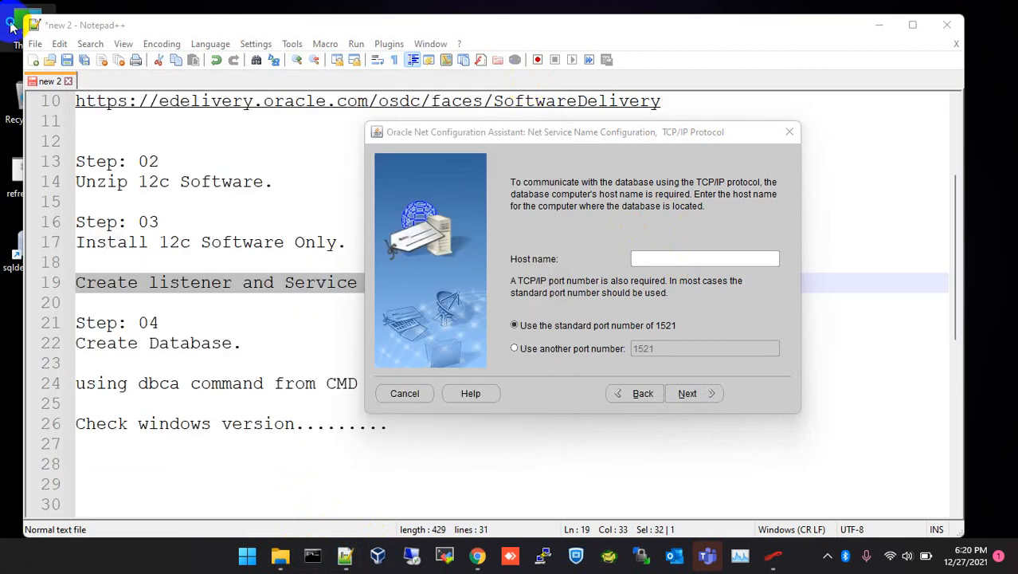
{"action": "right_click", "coordinate": [12, 21]}
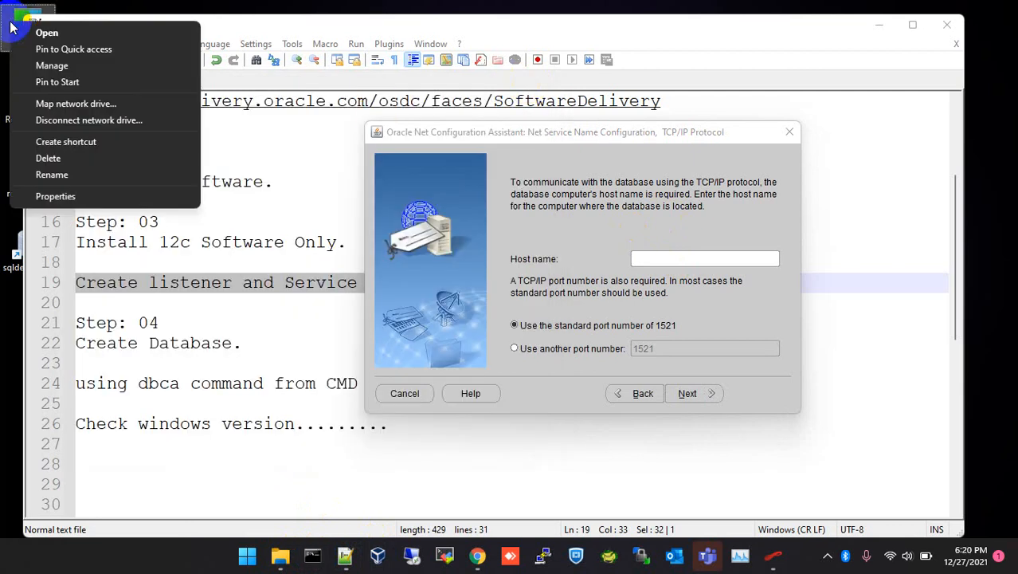
{"action": "left_click", "coordinate": [71, 199]}
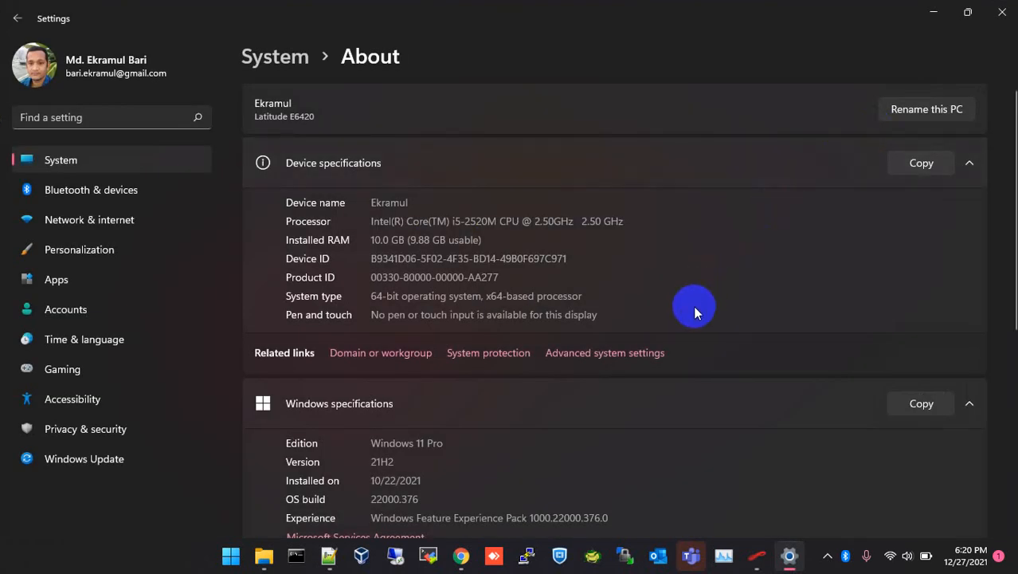
Copy the full computer name from the Domain or workgroup System Properties, then cancel.
{"action": "scroll", "coordinate": [695, 306], "scroll_direction": "down", "scroll_amount": 2}
{"action": "scroll", "coordinate": [695, 307], "scroll_direction": "down", "scroll_amount": 3}
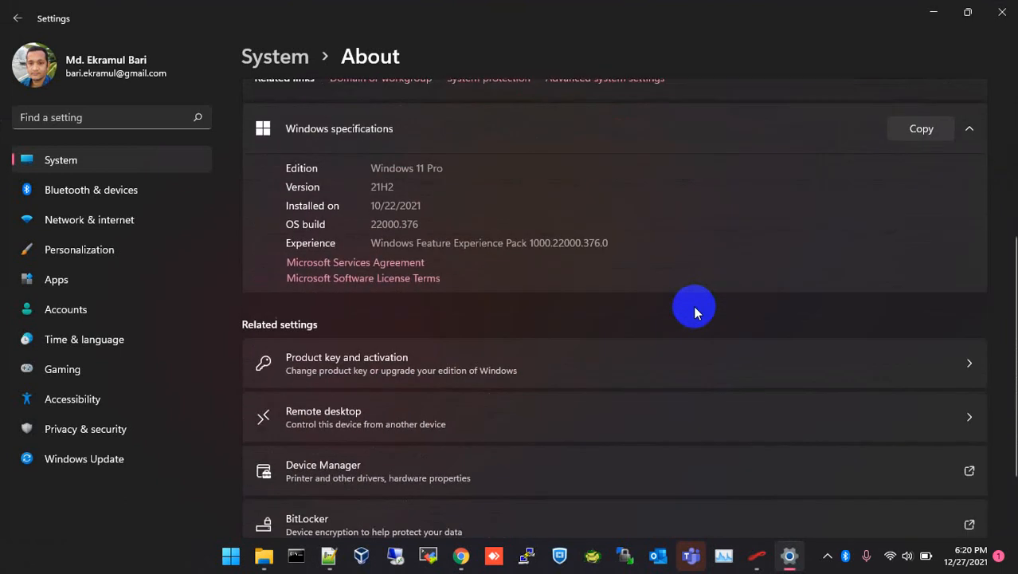
{"action": "scroll", "coordinate": [693, 306], "scroll_direction": "down", "scroll_amount": 2}
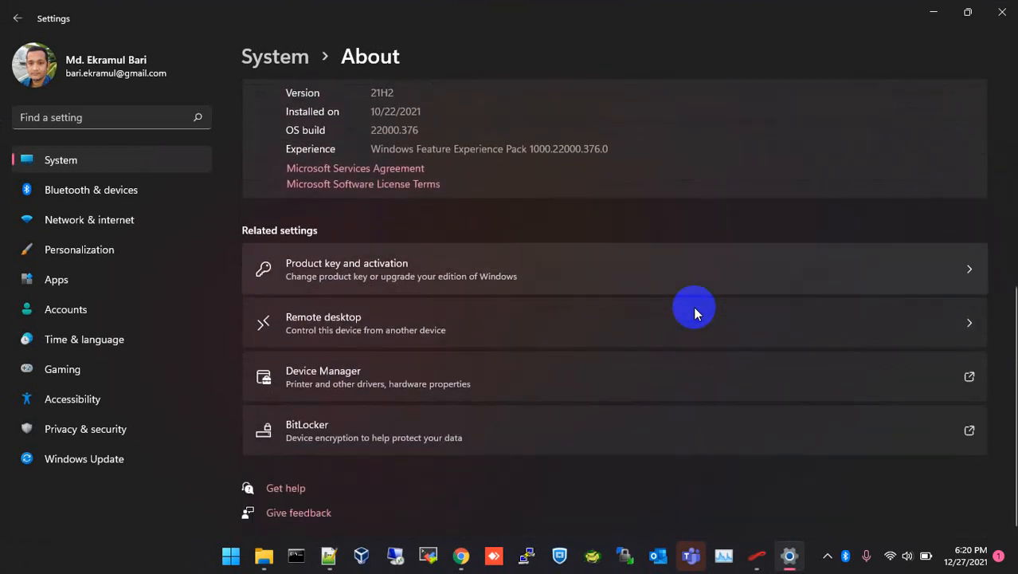
{"action": "scroll", "coordinate": [695, 308], "scroll_direction": "up", "scroll_amount": 8}
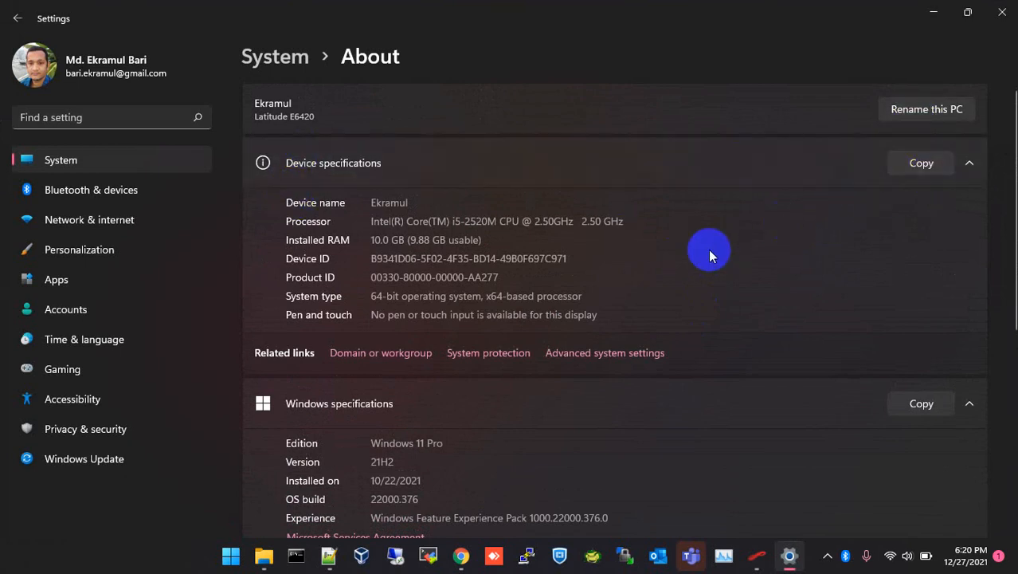
{"action": "left_click", "coordinate": [366, 356]}
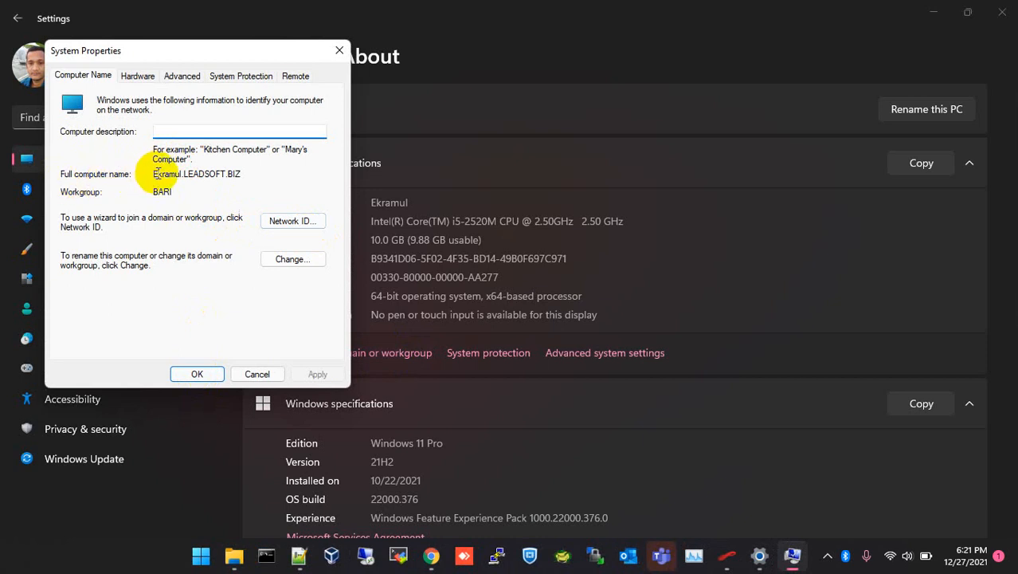
{"action": "left_click_drag", "start_coordinate": [157, 174], "coordinate": [243, 174]}
{"action": "key", "text": "ctrl+c"}
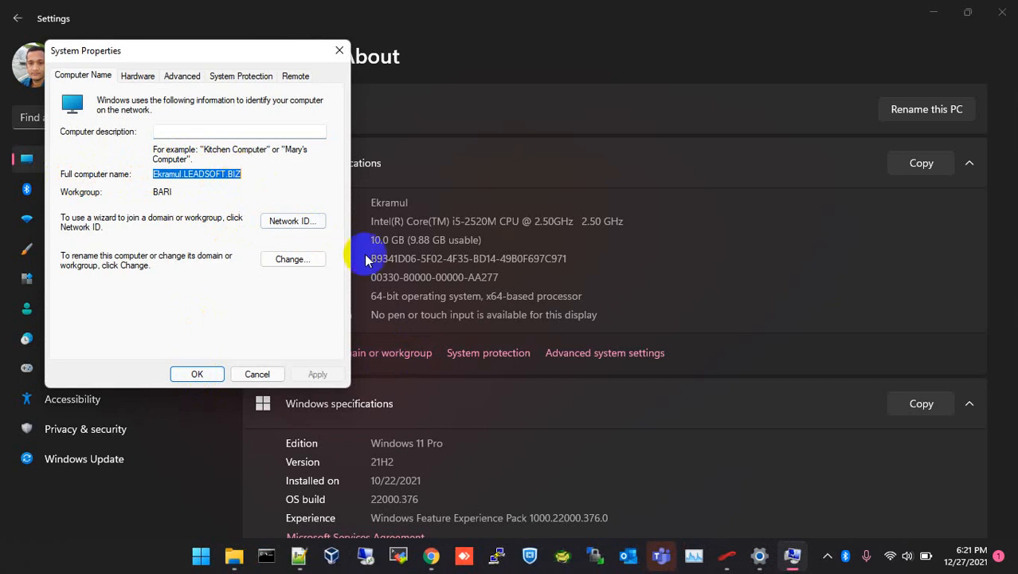
{"action": "left_click", "coordinate": [258, 374]}
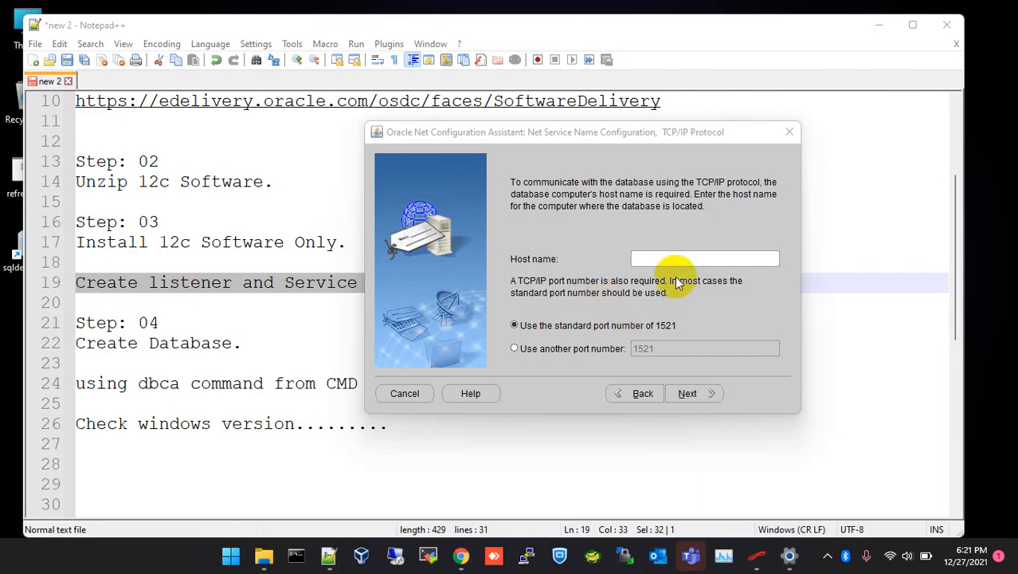
Paste the full computer name as host, keep port 1521, skip testing, keep orcl, and finish.
{"action": "left_click", "coordinate": [670, 259]}
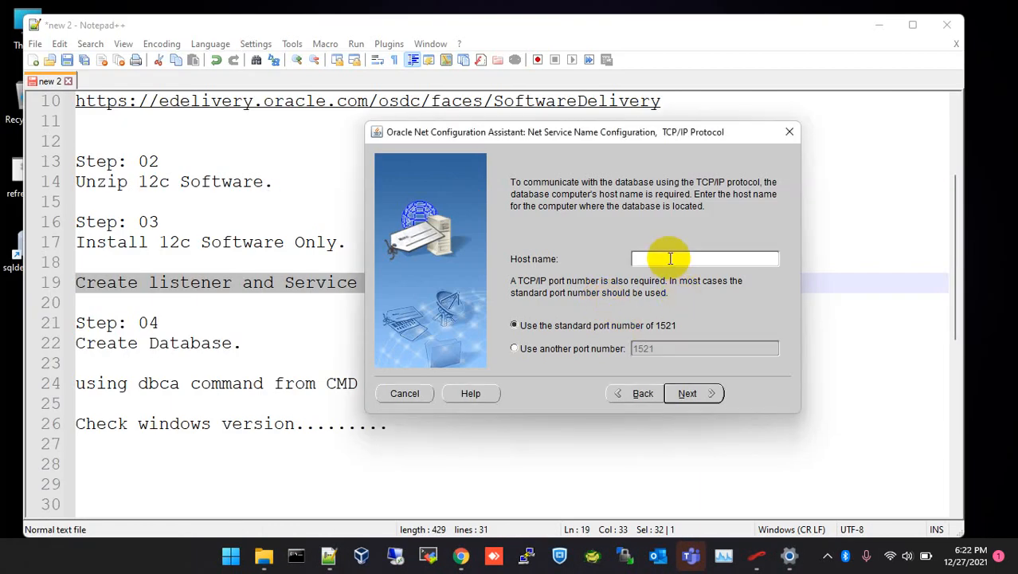
{"action": "key", "text": "ctrl+v"}
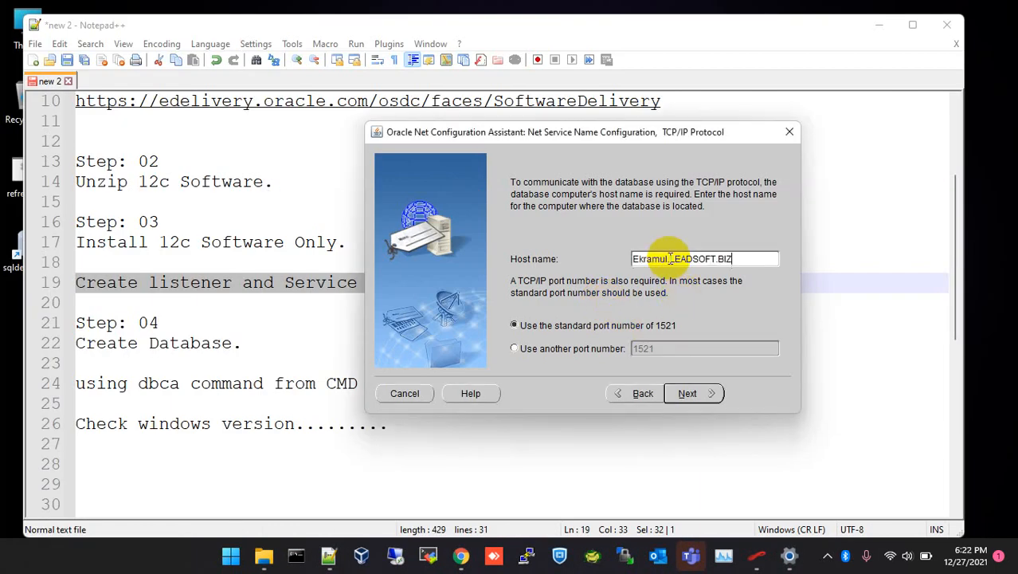
{"action": "left_click", "coordinate": [690, 394]}
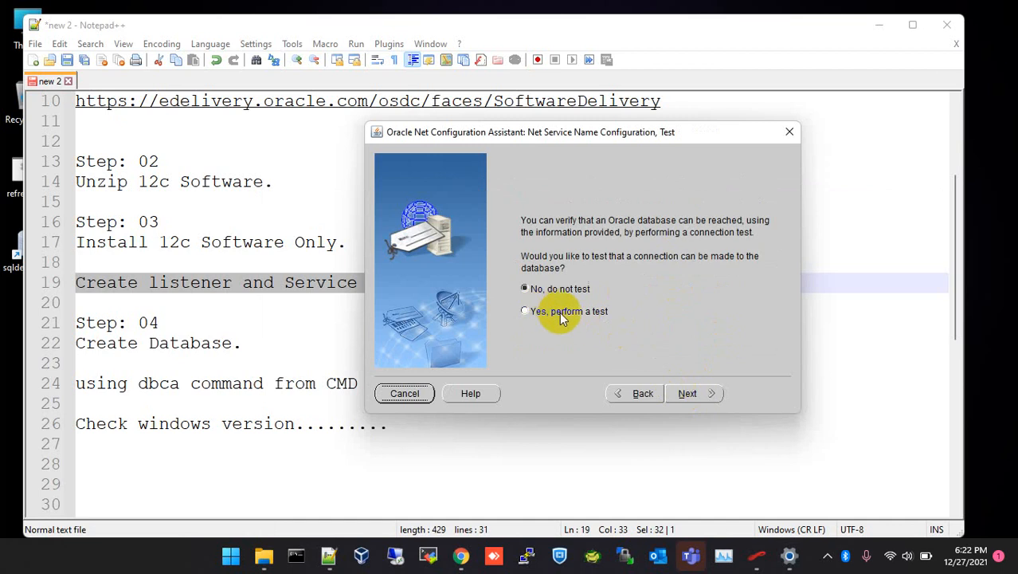
{"action": "left_click", "coordinate": [690, 393]}
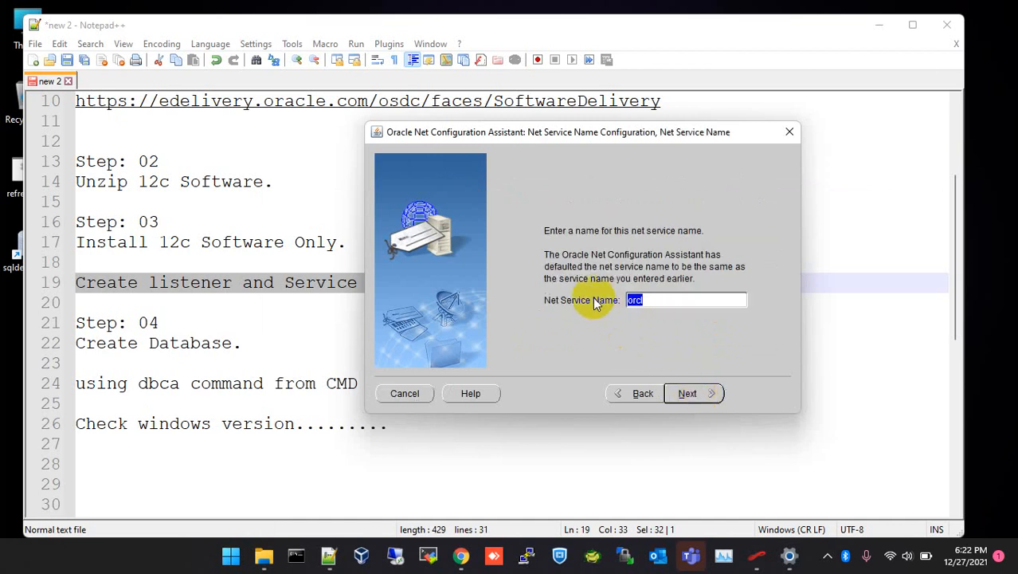
{"action": "left_click", "coordinate": [690, 394]}
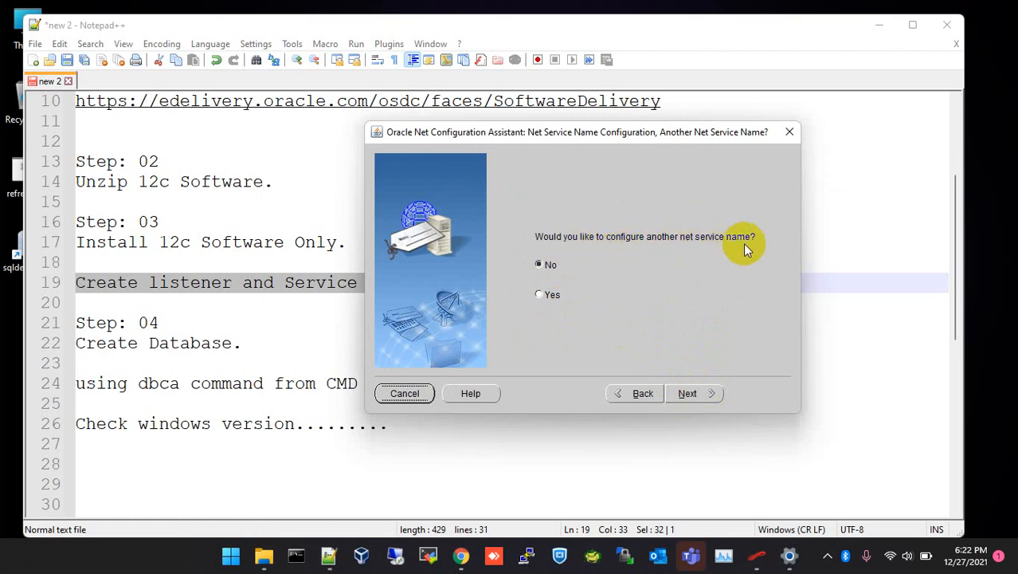
{"action": "left_click", "coordinate": [693, 392]}
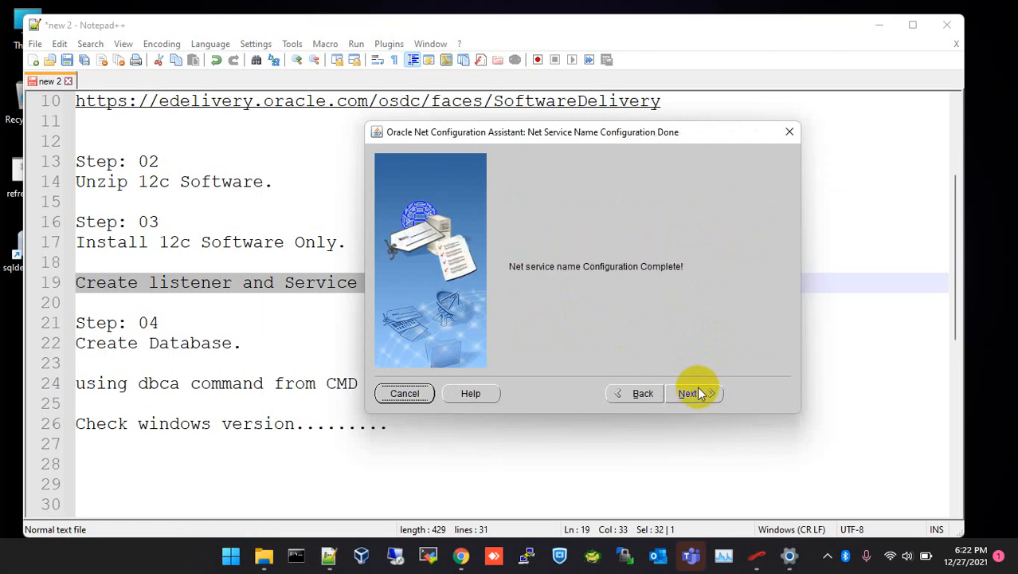
{"action": "left_click", "coordinate": [695, 392]}
{"action": "left_click", "coordinate": [760, 393]}
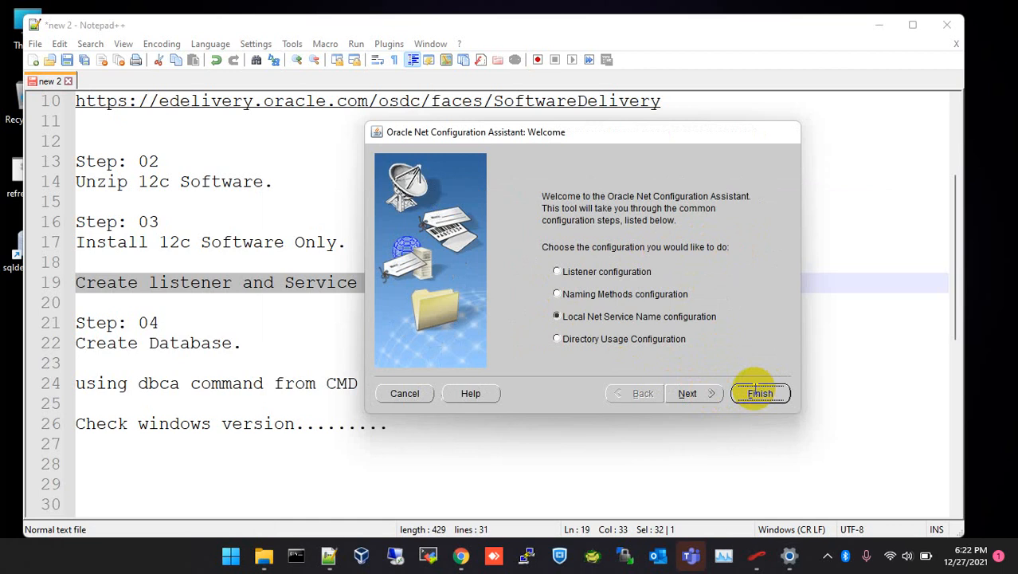
{"action": "left_click", "coordinate": [156, 252]}
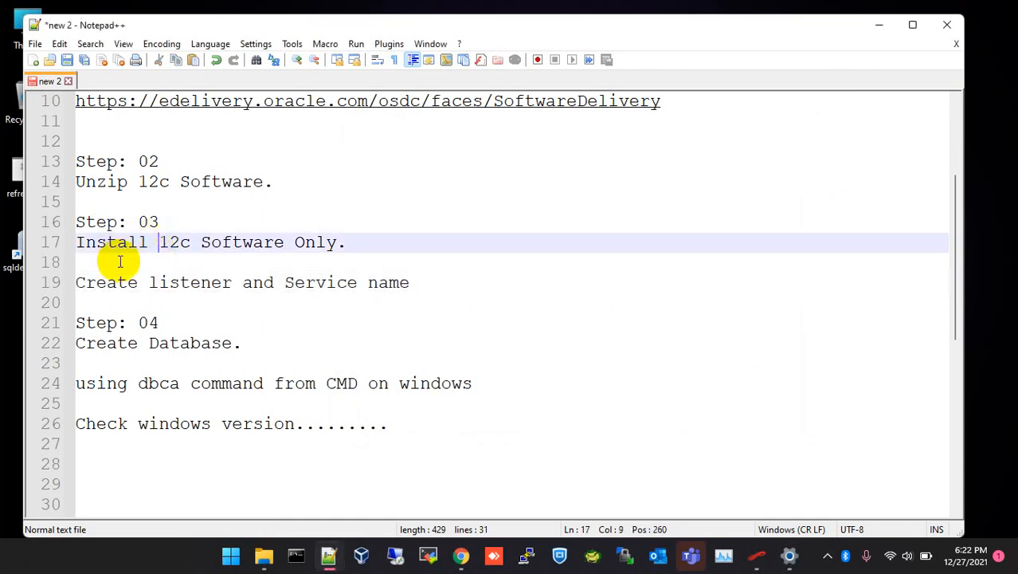
{"action": "left_click_drag", "start_coordinate": [78, 282], "coordinate": [410, 284]}
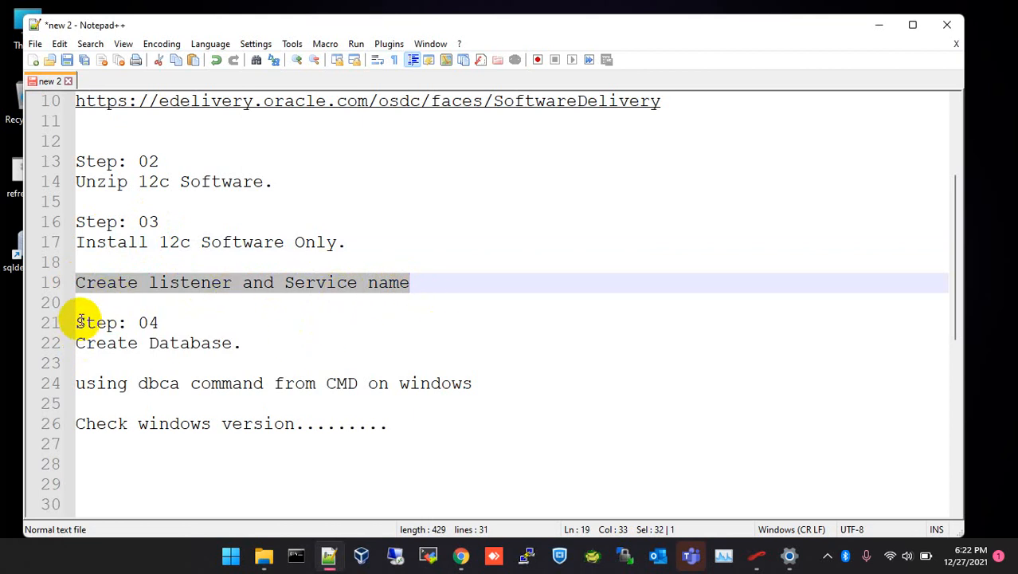
{"action": "left_click_drag", "start_coordinate": [78, 324], "coordinate": [166, 328]}
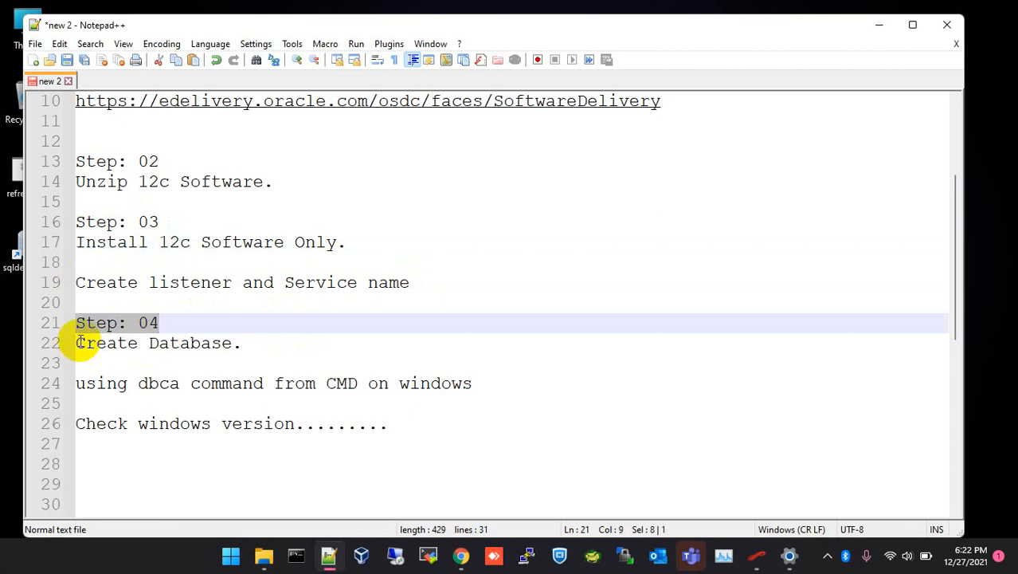
{"action": "left_click_drag", "start_coordinate": [77, 343], "coordinate": [232, 341]}
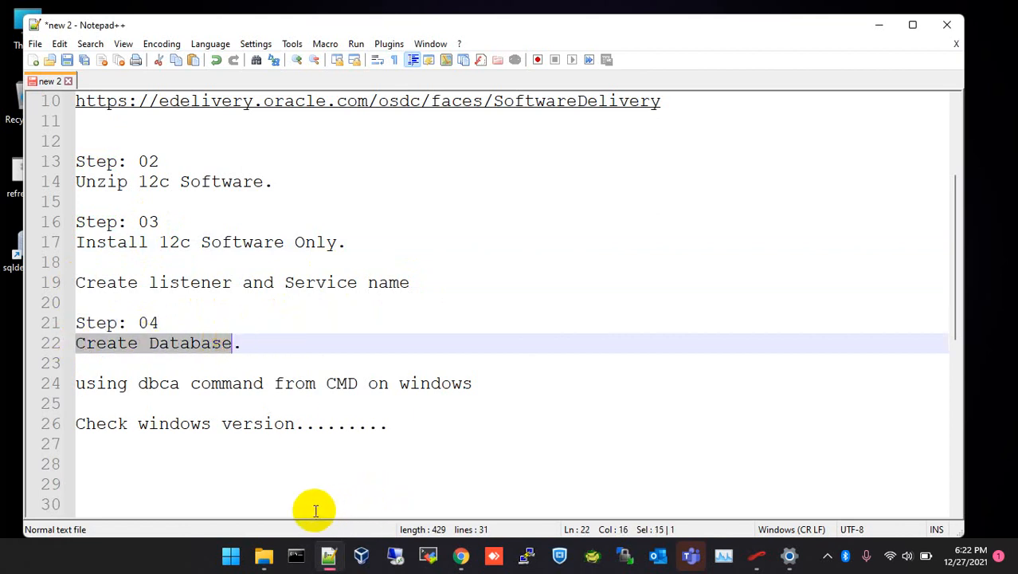
{"action": "left_click", "coordinate": [231, 556]}
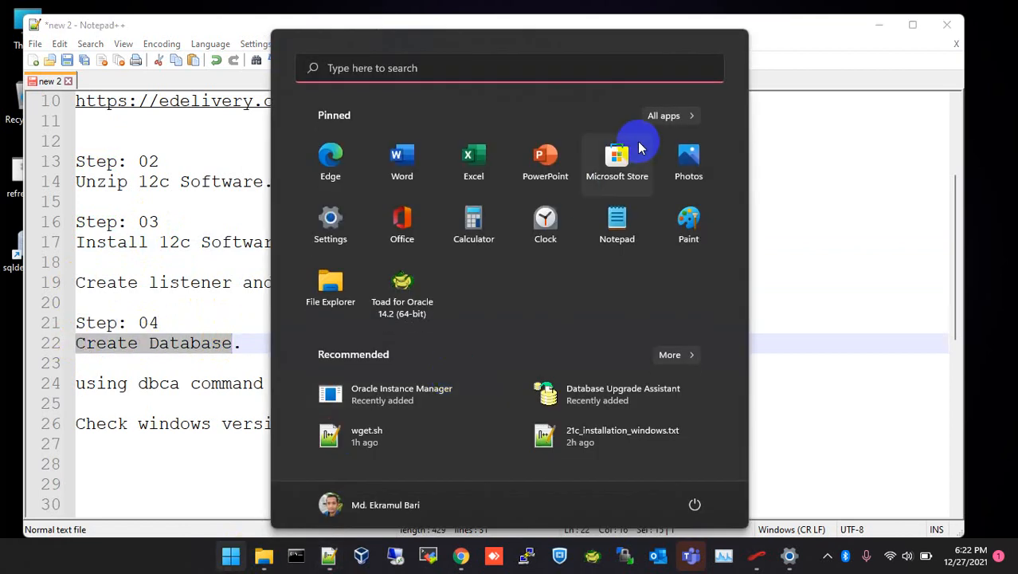
Launch Database Configuration Assistant from the Oracle - OraDB12Home1 program group.
{"action": "left_click", "coordinate": [659, 116]}
{"action": "scroll", "coordinate": [502, 279], "scroll_direction": "down", "scroll_amount": 10}
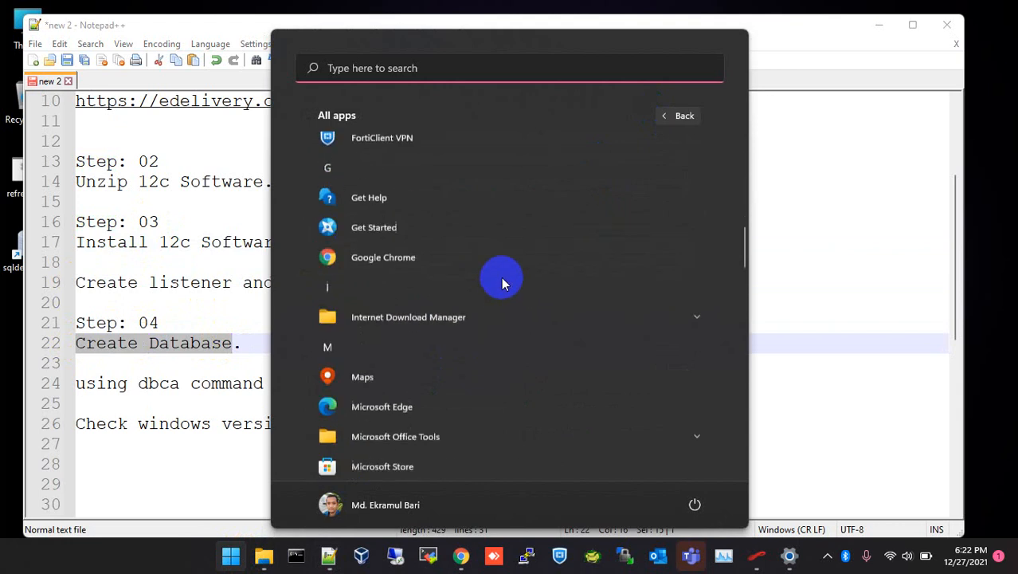
{"action": "scroll", "coordinate": [504, 279], "scroll_direction": "down", "scroll_amount": 3}
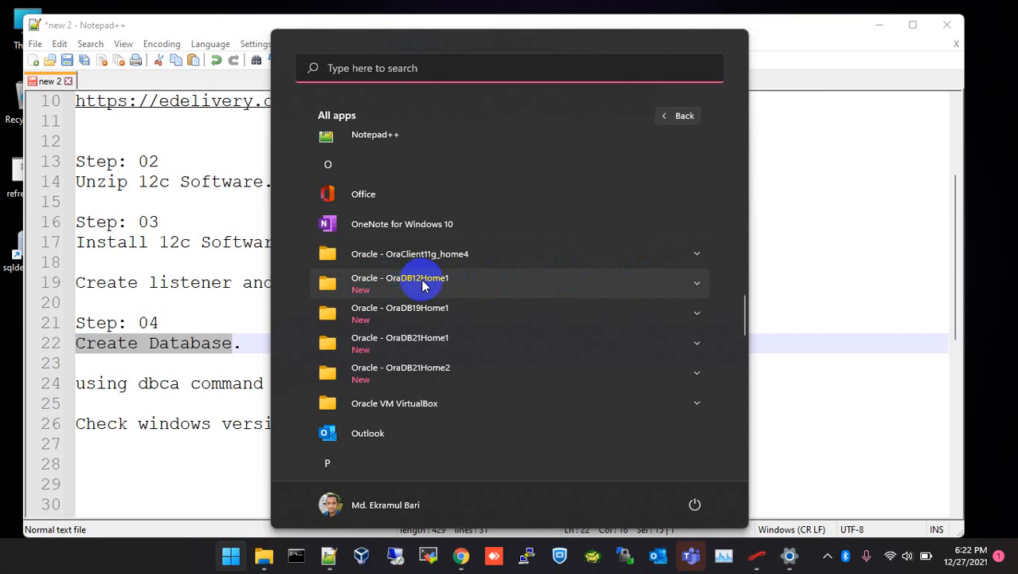
{"action": "left_click", "coordinate": [693, 283]}
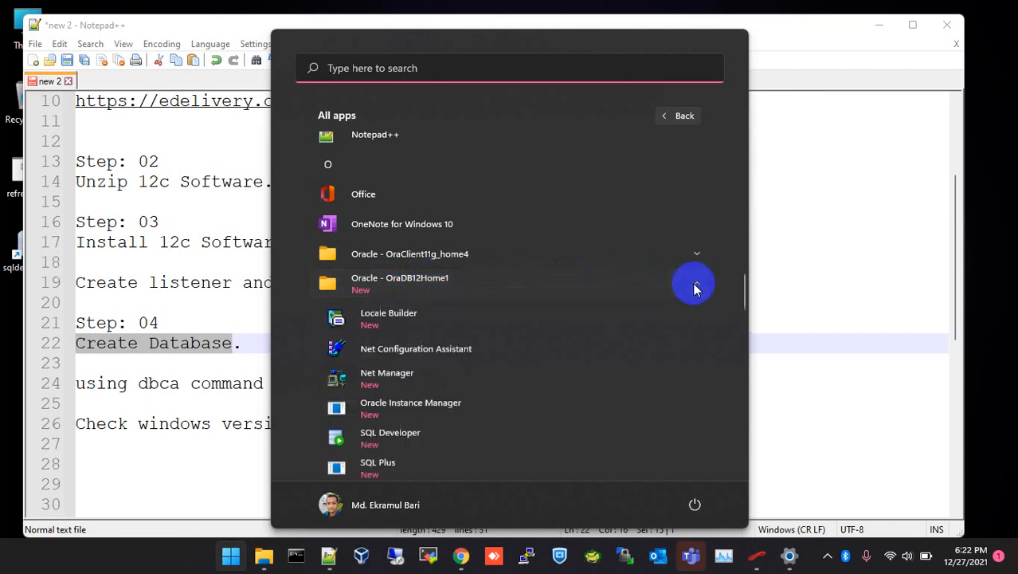
{"action": "scroll", "coordinate": [521, 333], "scroll_direction": "down", "scroll_amount": 3}
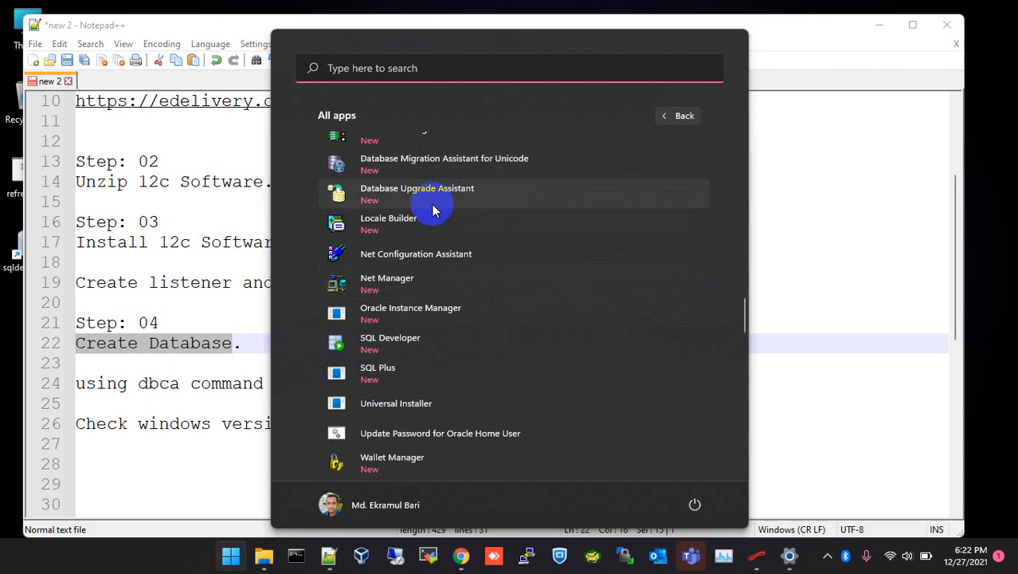
{"action": "scroll", "coordinate": [434, 208], "scroll_direction": "up", "scroll_amount": 1}
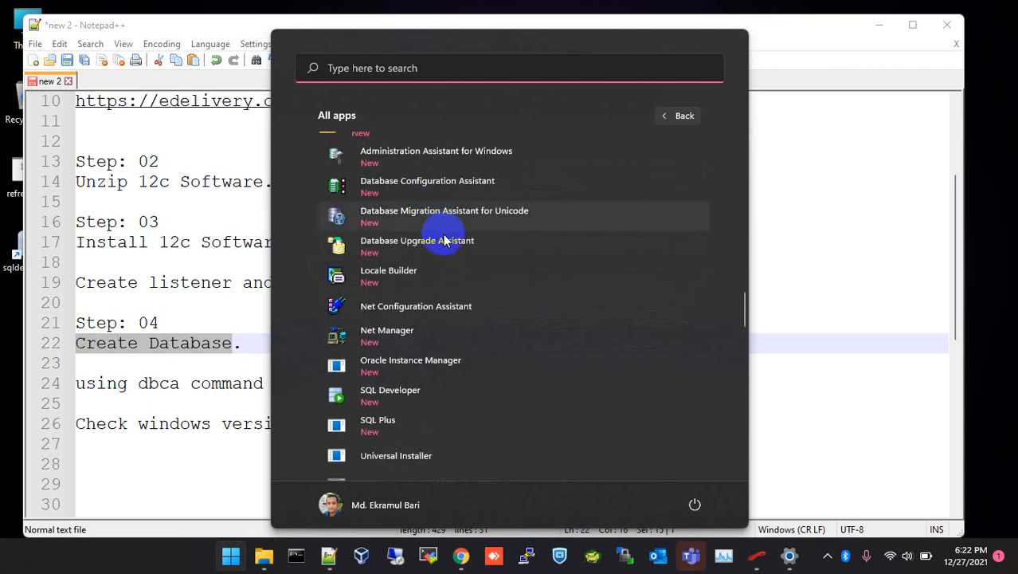
{"action": "left_click", "coordinate": [430, 193]}
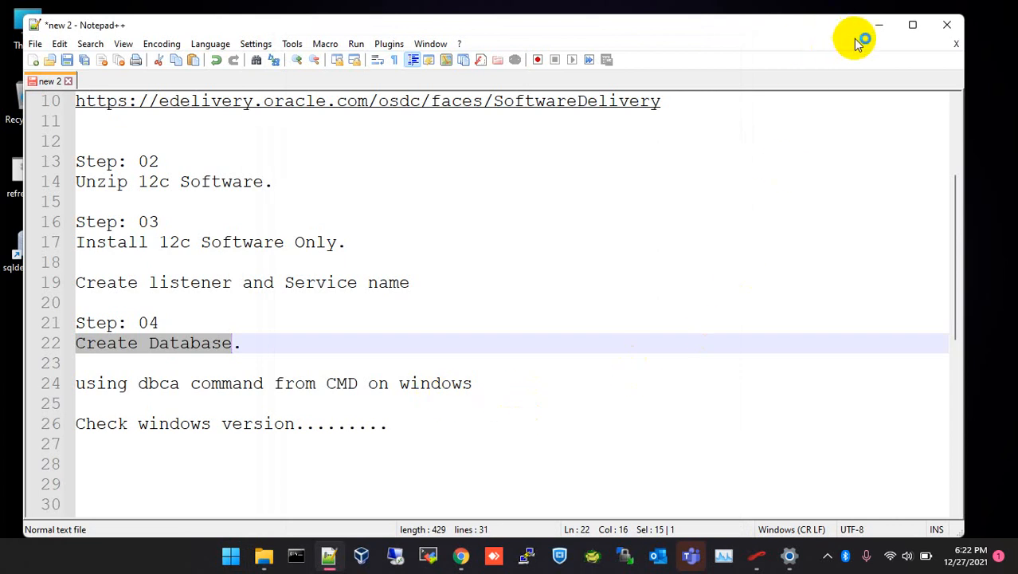
Minimize the notes, refresh the desktop, then choose Create a database with Advanced configuration.
{"action": "left_click", "coordinate": [880, 25]}
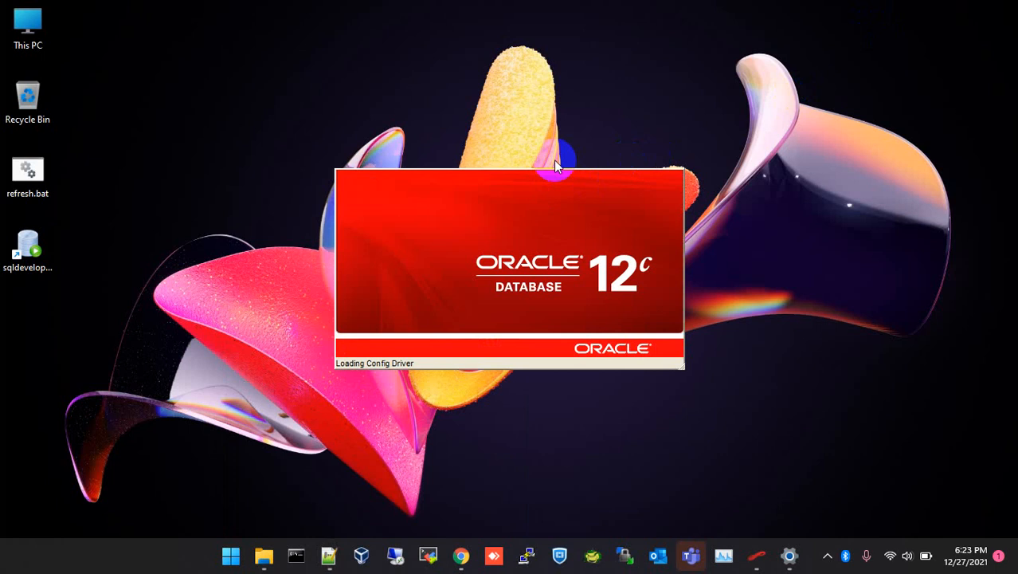
{"action": "right_click", "coordinate": [780, 159]}
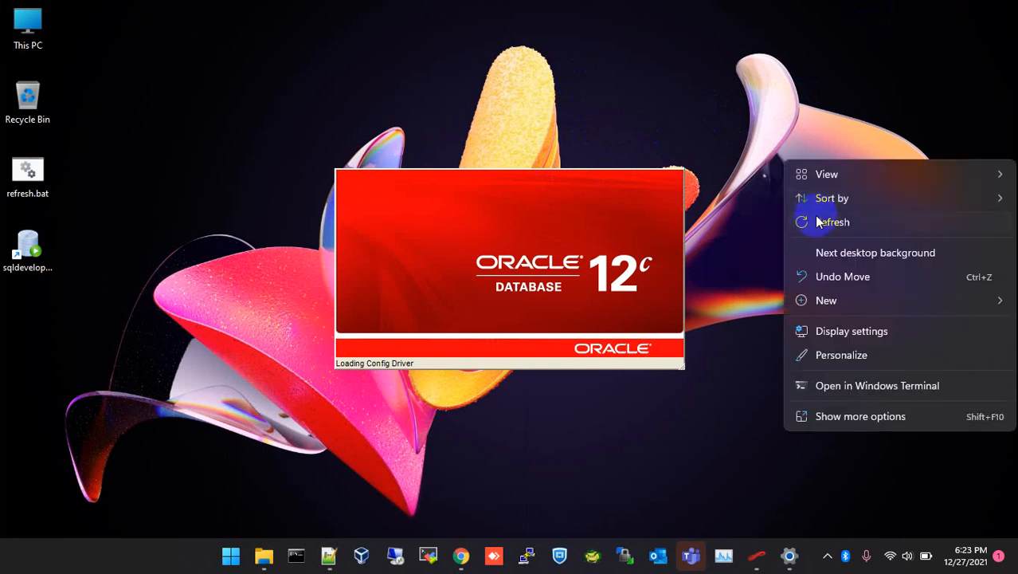
{"action": "left_click", "coordinate": [817, 220]}
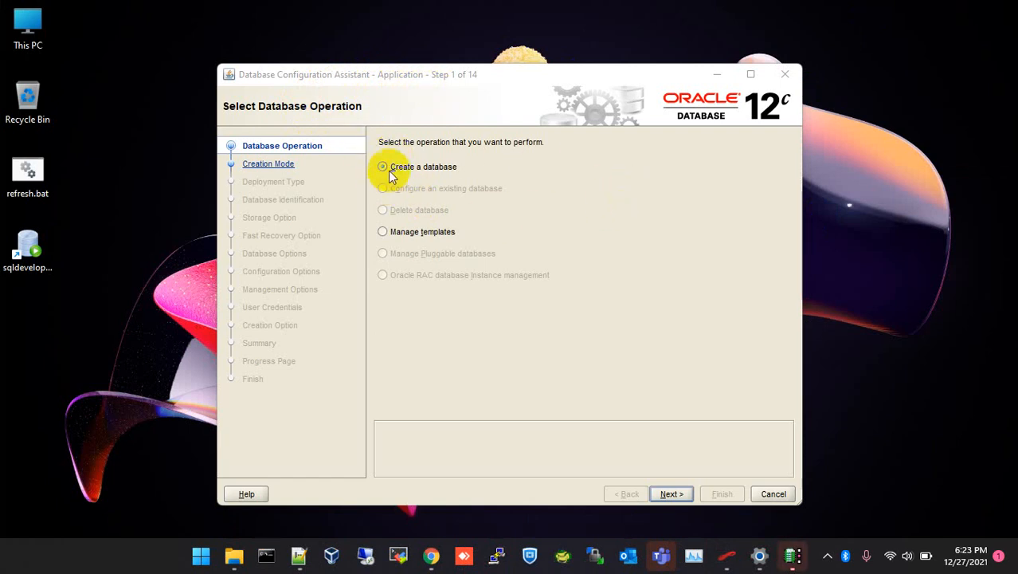
{"action": "left_click", "coordinate": [673, 494]}
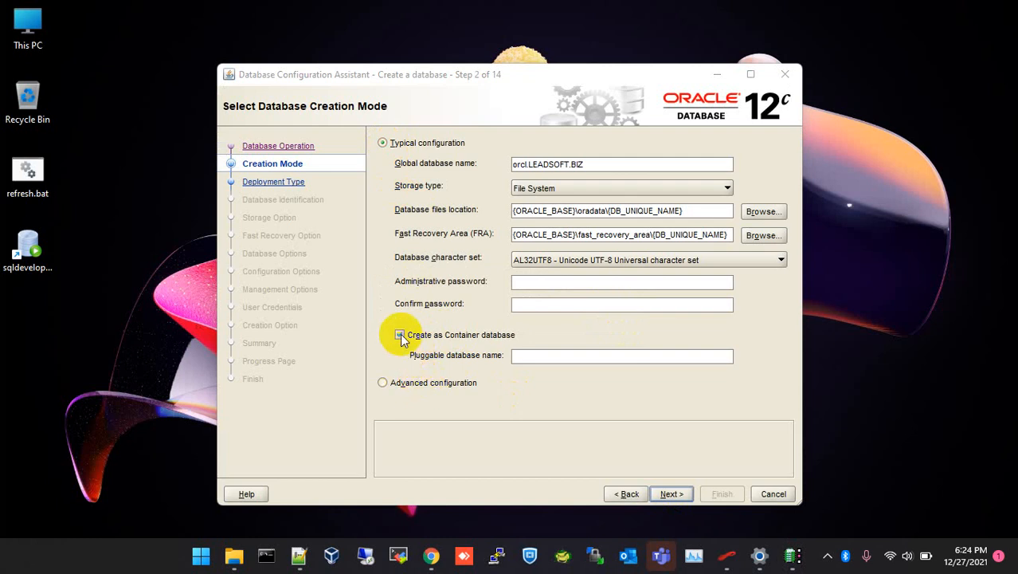
{"action": "left_click", "coordinate": [383, 384]}
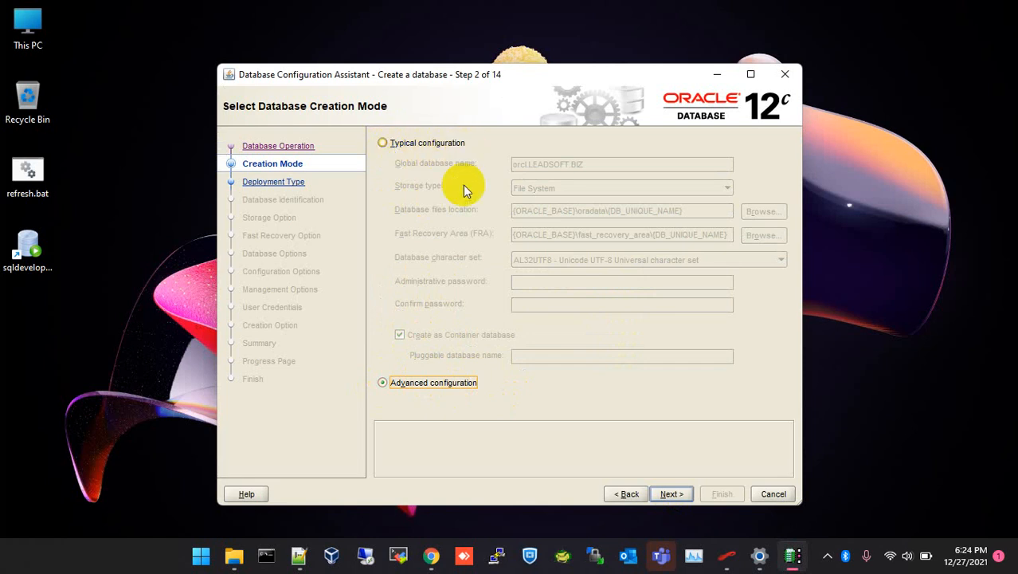
Keep Oracle Single Instance database and pick the General Purpose or Transaction Processing template.
{"action": "left_click", "coordinate": [673, 494]}
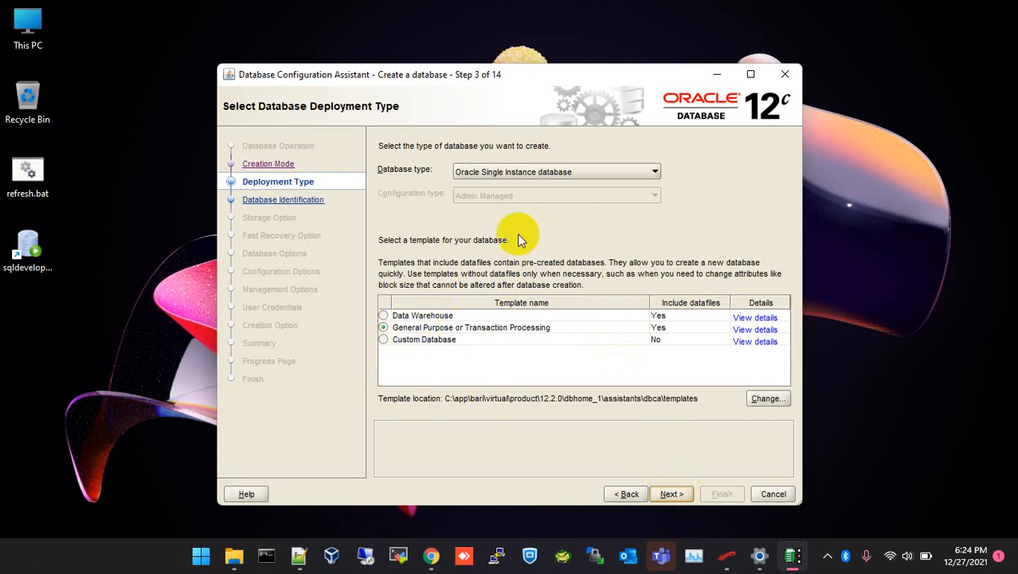
{"action": "left_click", "coordinate": [532, 175]}
{"action": "left_click", "coordinate": [514, 186]}
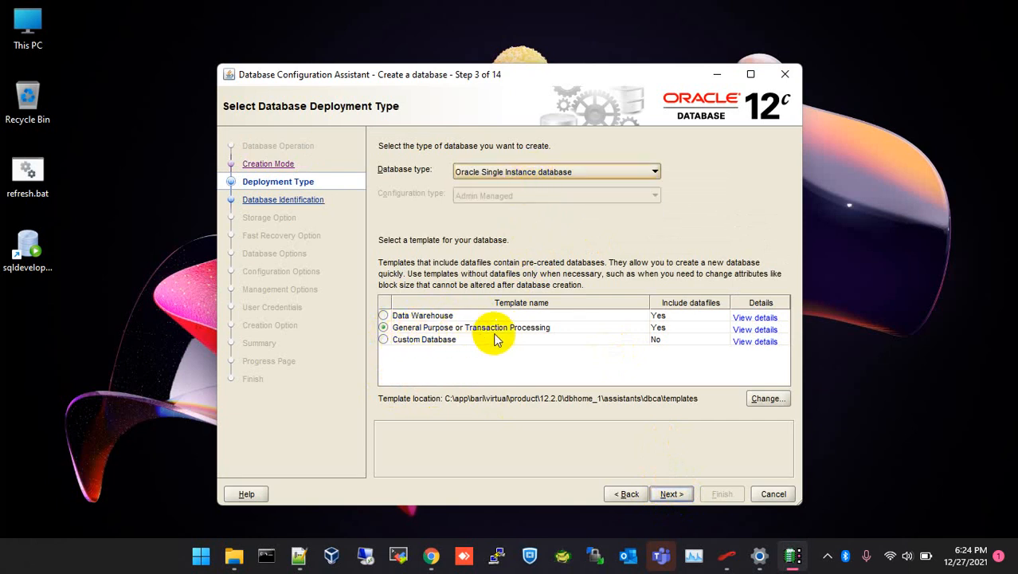
{"action": "left_click", "coordinate": [466, 329]}
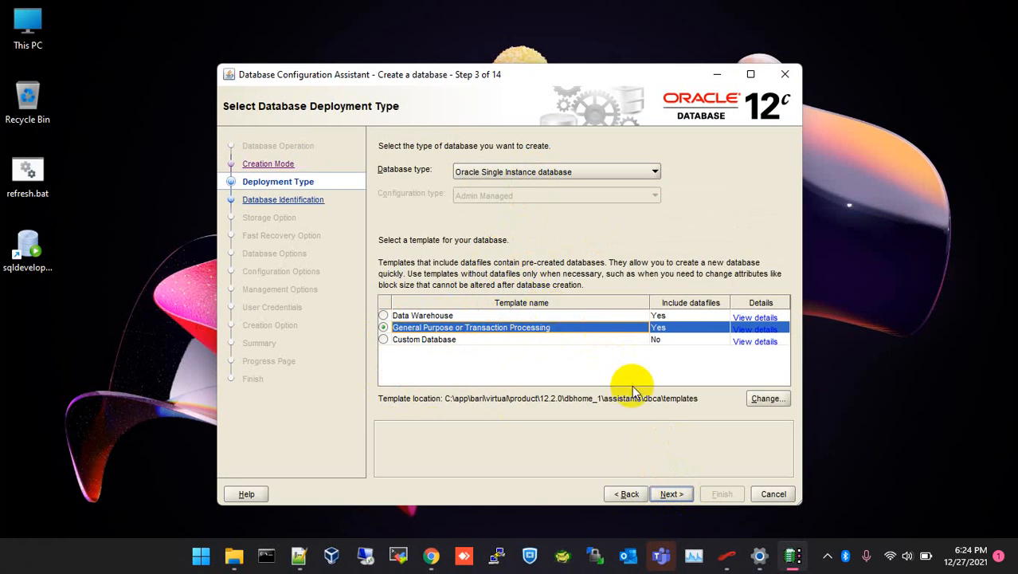
{"action": "left_click", "coordinate": [677, 494]}
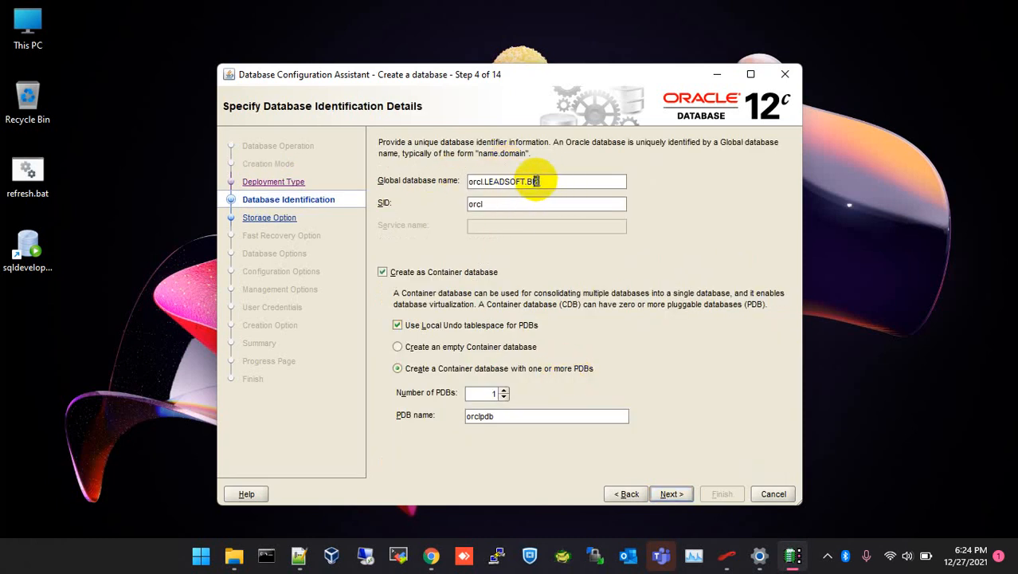
Delete the domain from the global database name, leaving just orcl.
{"action": "left_click_drag", "start_coordinate": [536, 181], "coordinate": [484, 177]}
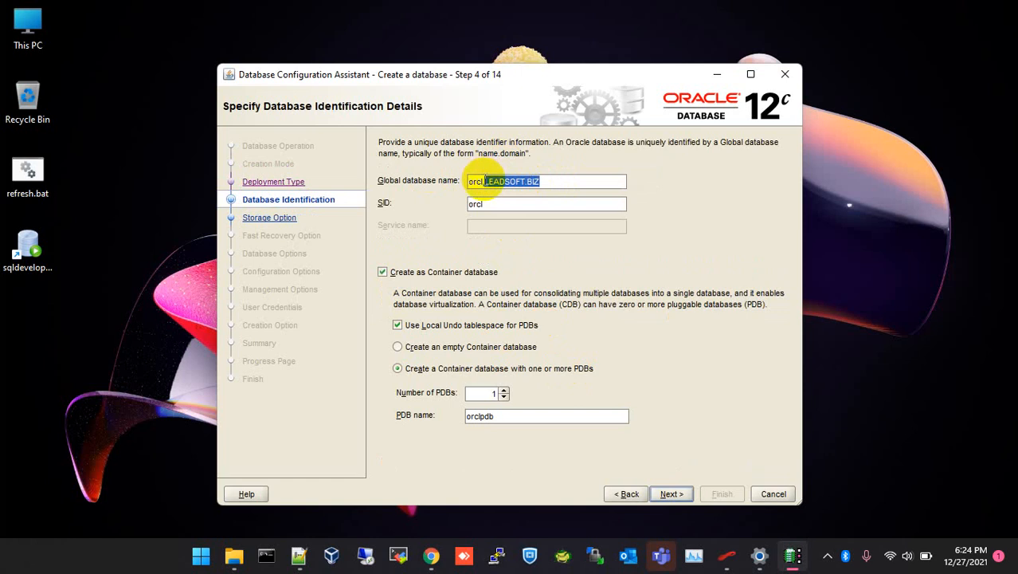
{"action": "key", "text": "BackSpace"}
{"action": "key", "text": "BackSpace"}
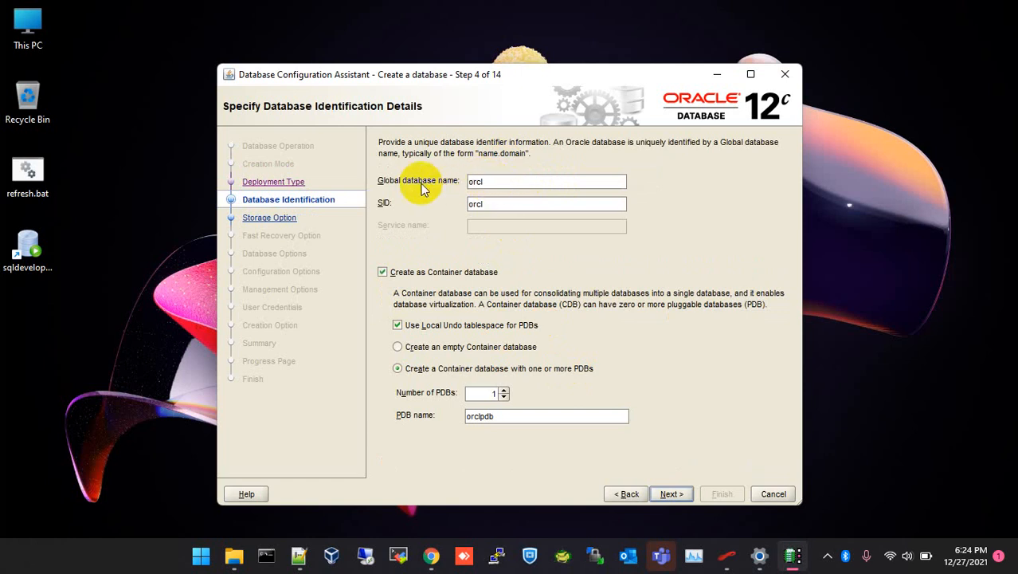
{"action": "double_click", "coordinate": [476, 182]}
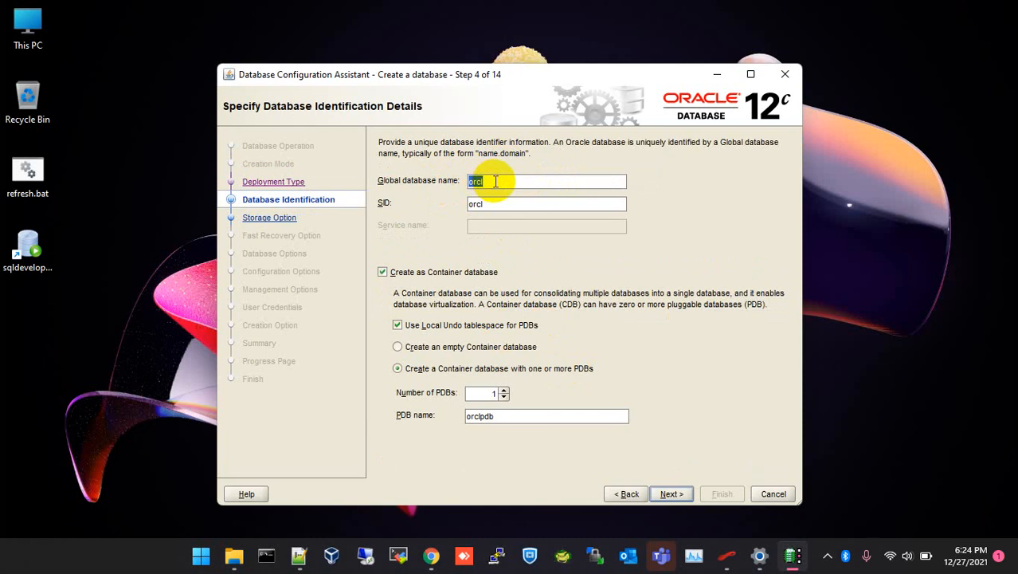
{"action": "left_click", "coordinate": [496, 181]}
Uncheck Create as Container database so orcl is created without the orclpdb pluggable database.
{"action": "left_click", "coordinate": [383, 272]}
{"action": "left_click", "coordinate": [381, 271]}
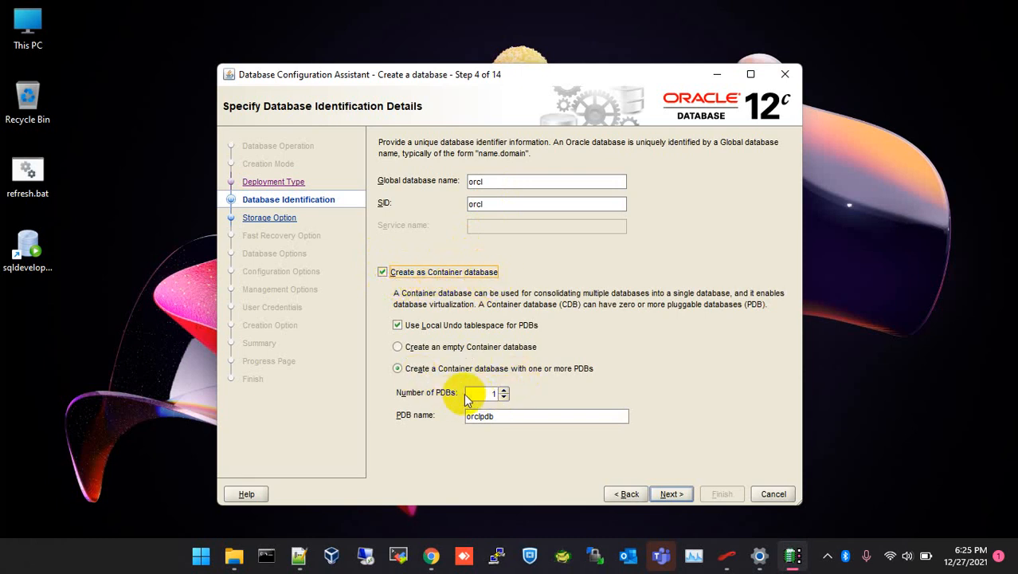
{"action": "double_click", "coordinate": [493, 393]}
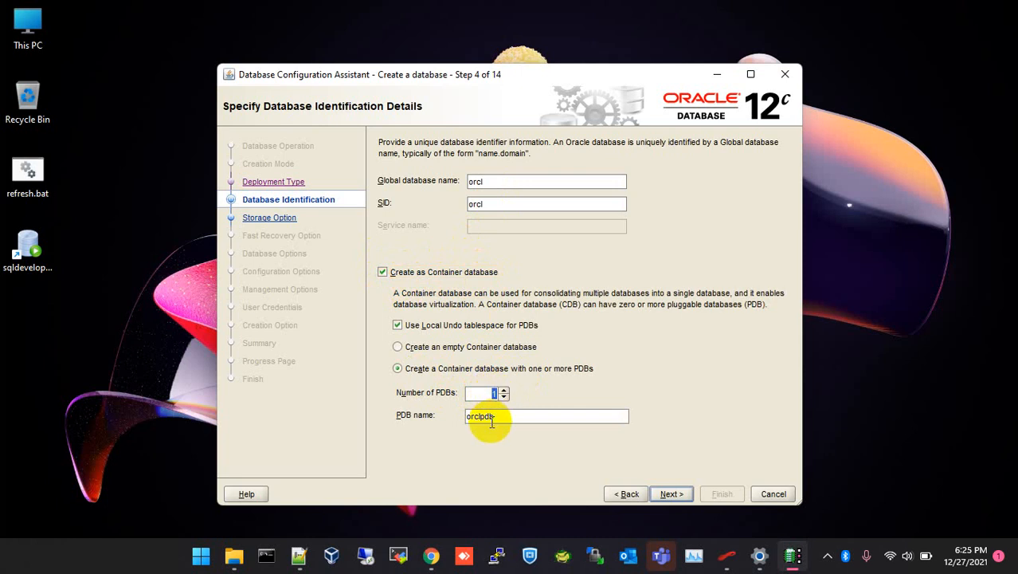
{"action": "double_click", "coordinate": [481, 415]}
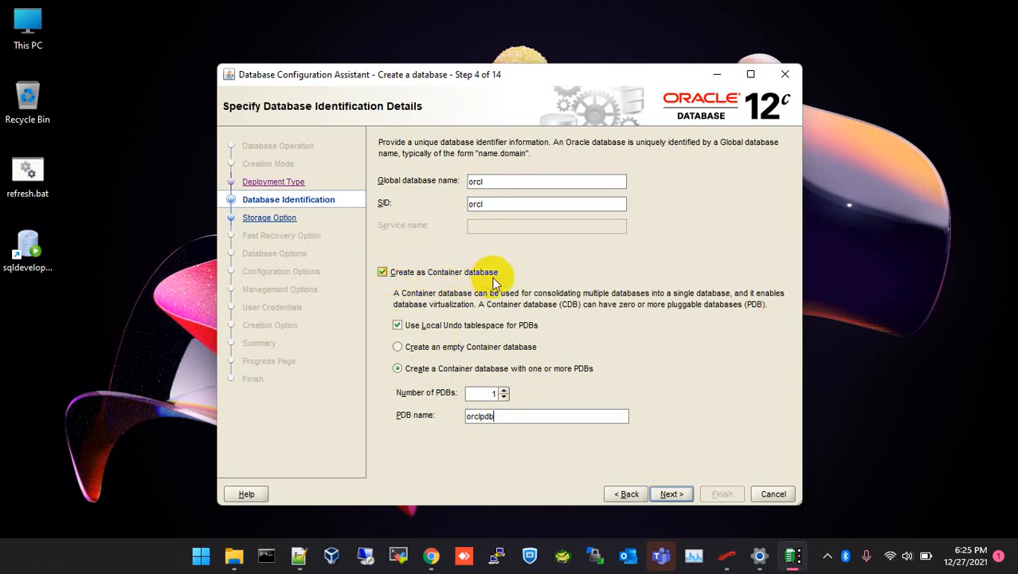
{"action": "left_click", "coordinate": [382, 271]}
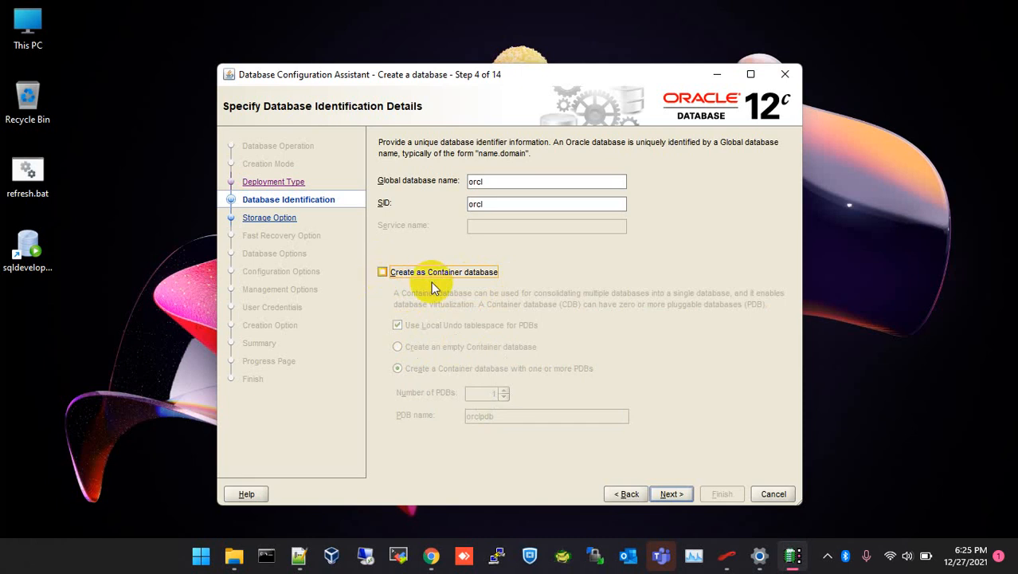
{"action": "left_click", "coordinate": [672, 493]}
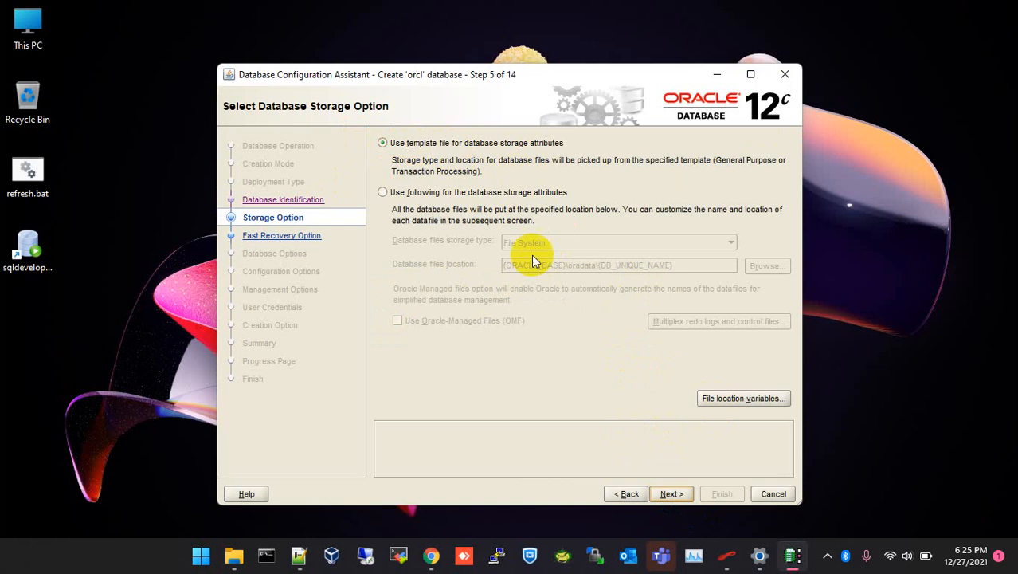
Accept template-based storage with fast recovery area and archiving left disabled.
{"action": "left_click", "coordinate": [670, 493]}
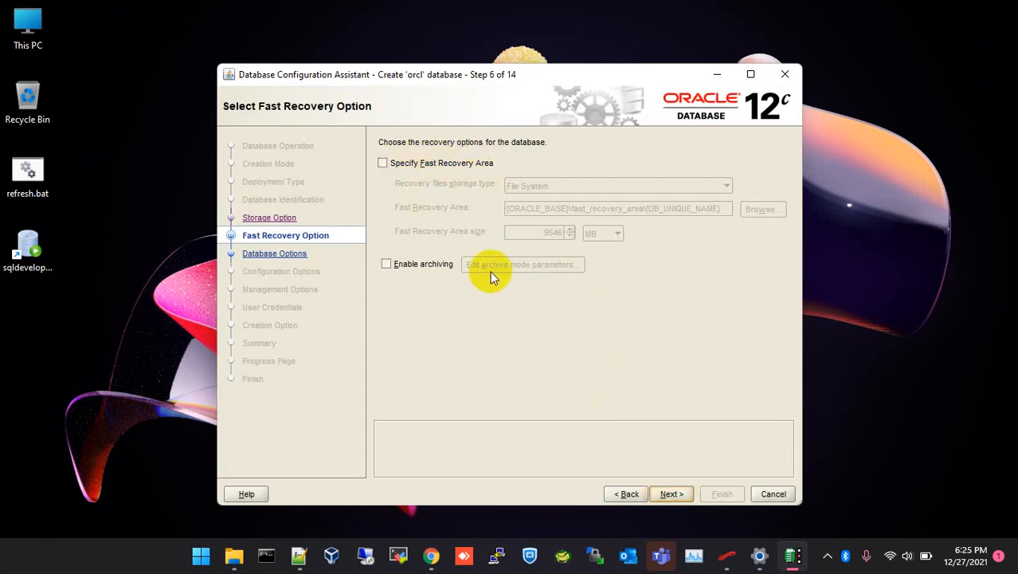
{"action": "left_click", "coordinate": [674, 493]}
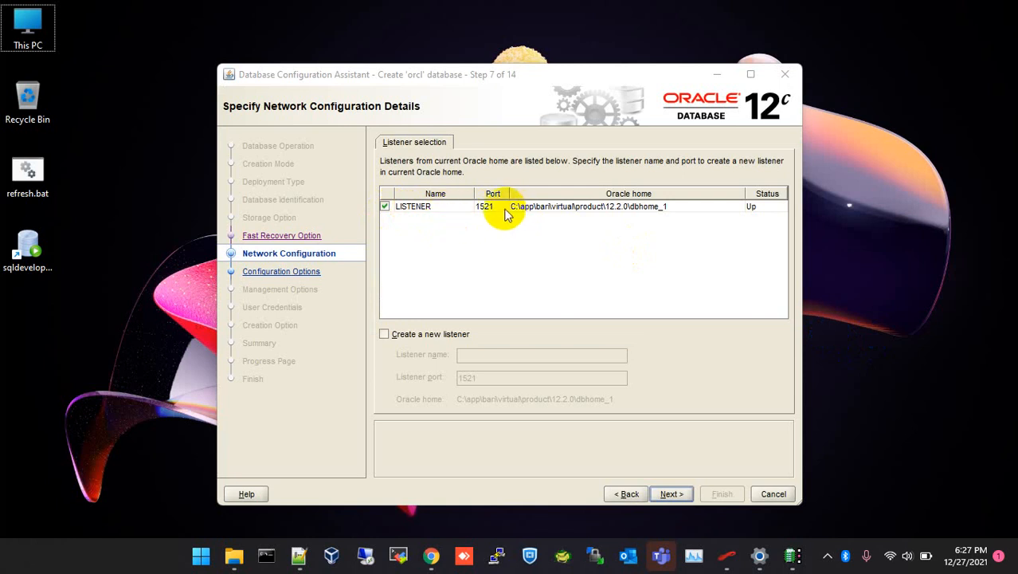
Select the existing LISTENER on port 1521 for the database.
{"action": "left_click", "coordinate": [560, 209]}
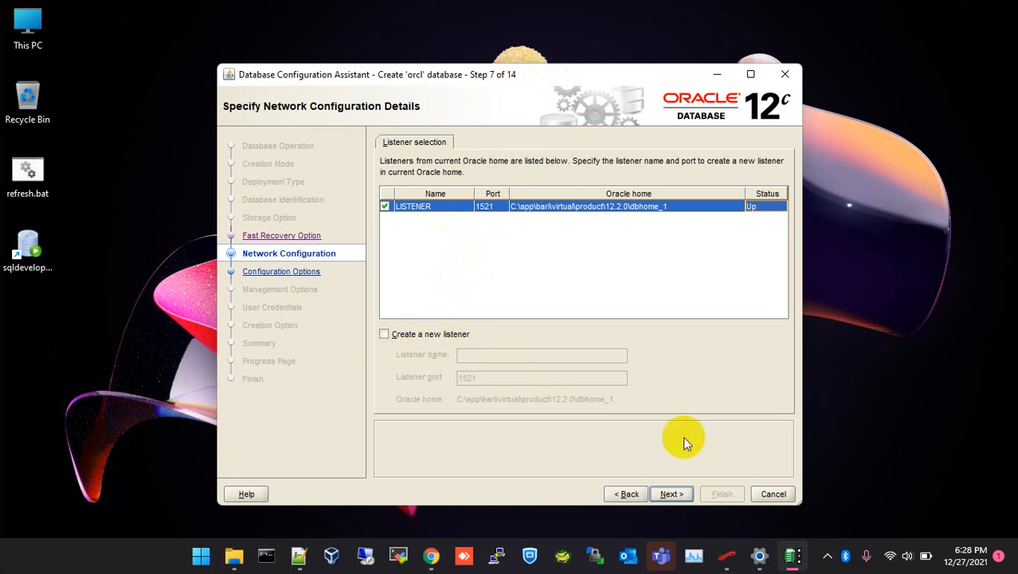
{"action": "left_click", "coordinate": [671, 494]}
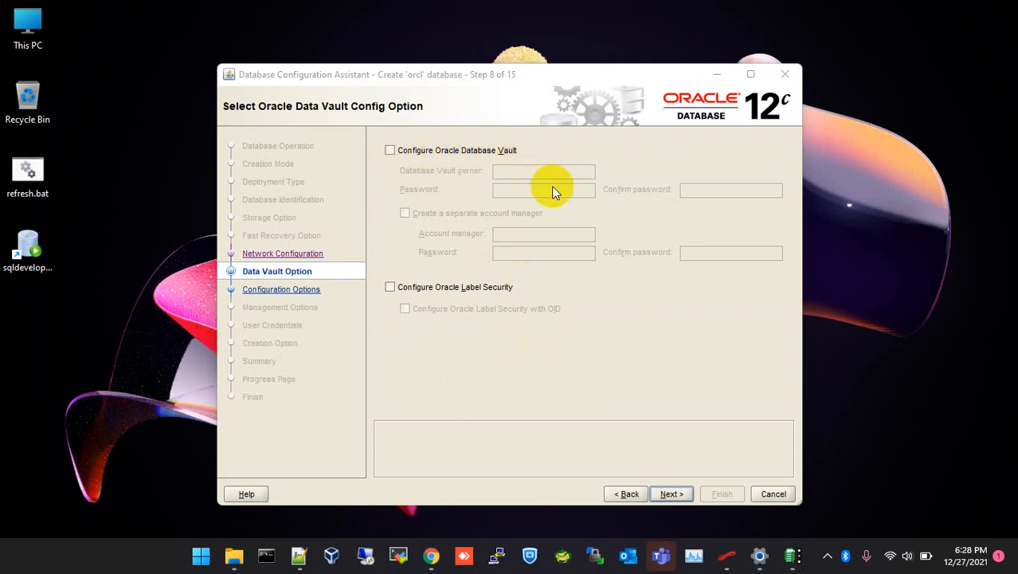
Skip Database Vault and Label Security and choose the OS character set WE8MSWIN1252.
{"action": "left_click", "coordinate": [671, 490]}
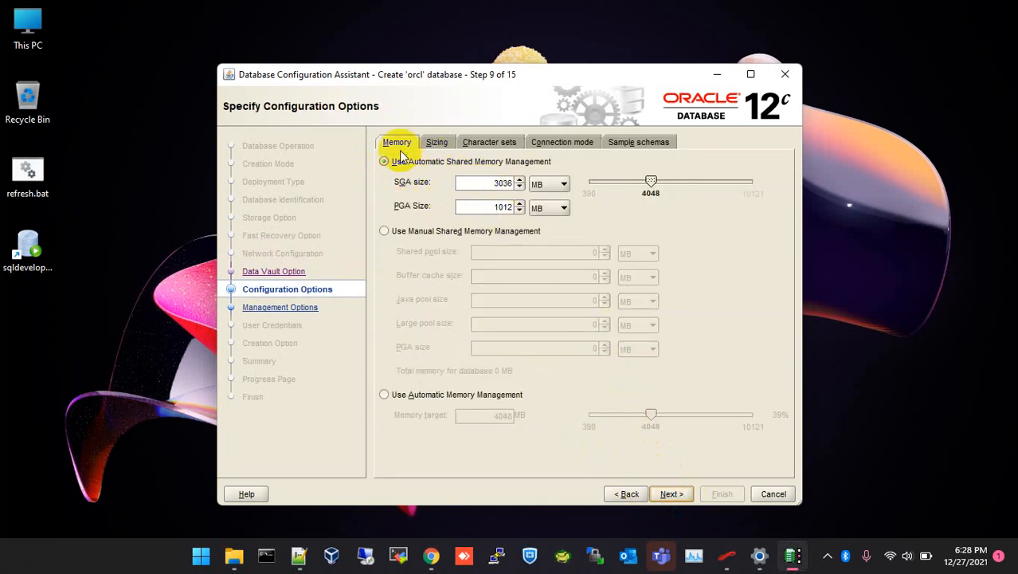
{"action": "left_click", "coordinate": [438, 142]}
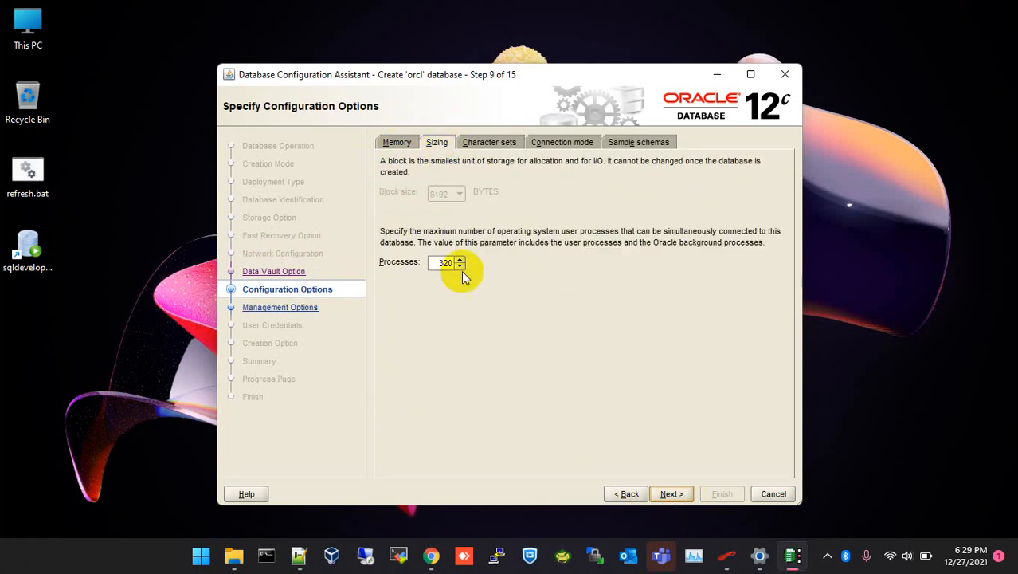
{"action": "left_click", "coordinate": [482, 141]}
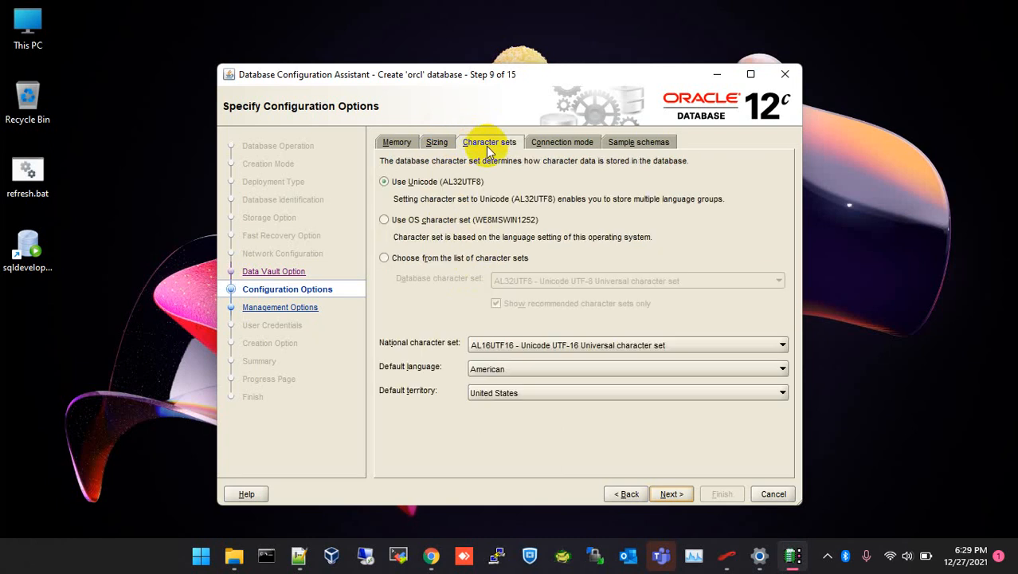
{"action": "left_click", "coordinate": [383, 223]}
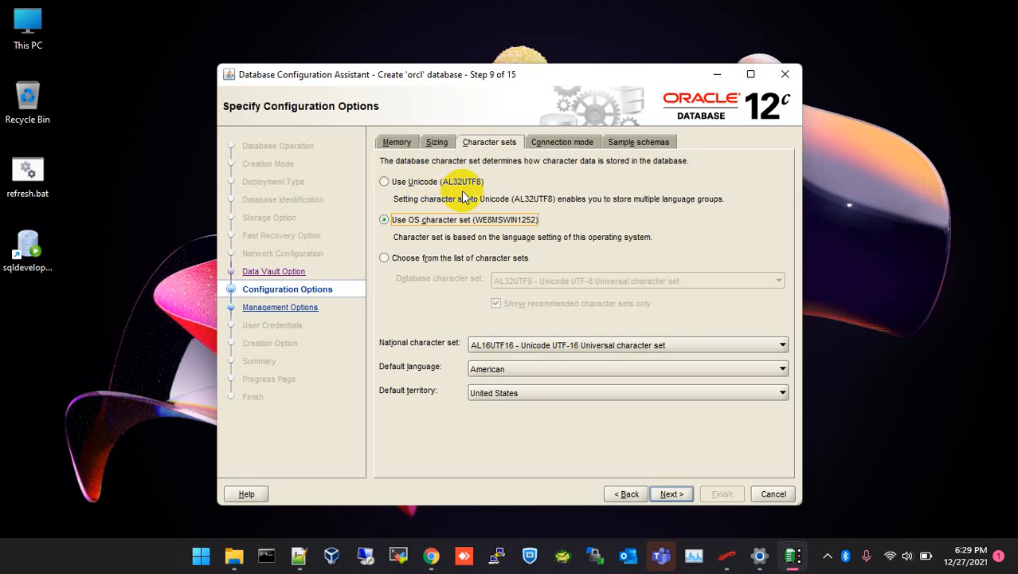
Review the connection mode, sample schemas and memory settings, ending back on character sets.
{"action": "left_click", "coordinate": [576, 147]}
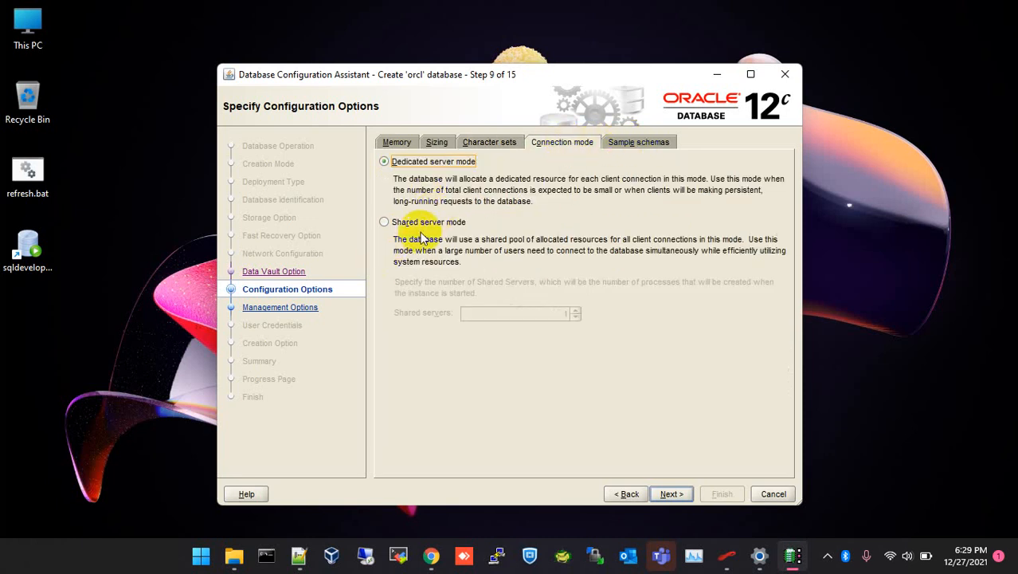
{"action": "left_click", "coordinate": [617, 147]}
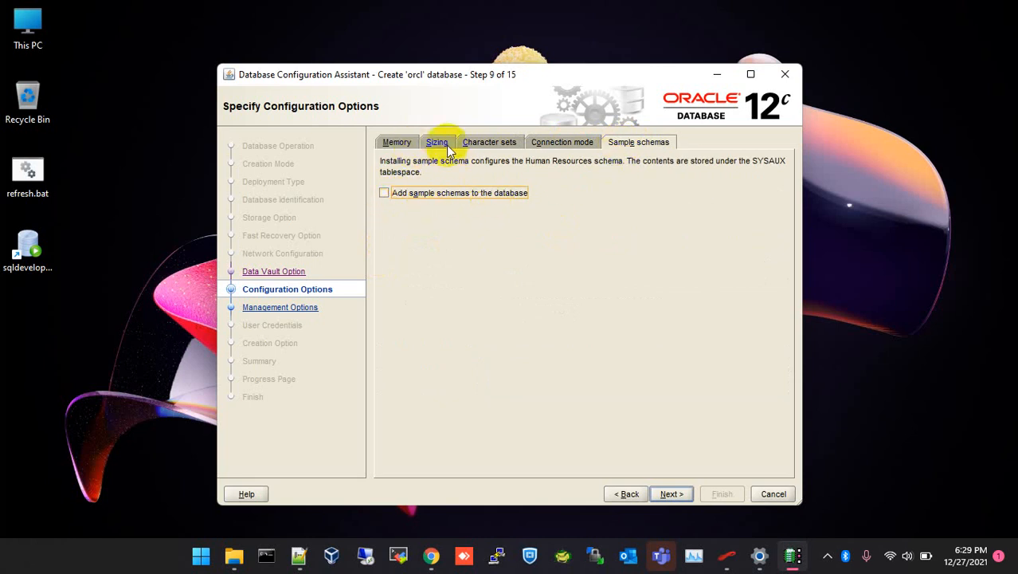
{"action": "left_click", "coordinate": [400, 144]}
{"action": "left_click", "coordinate": [489, 141]}
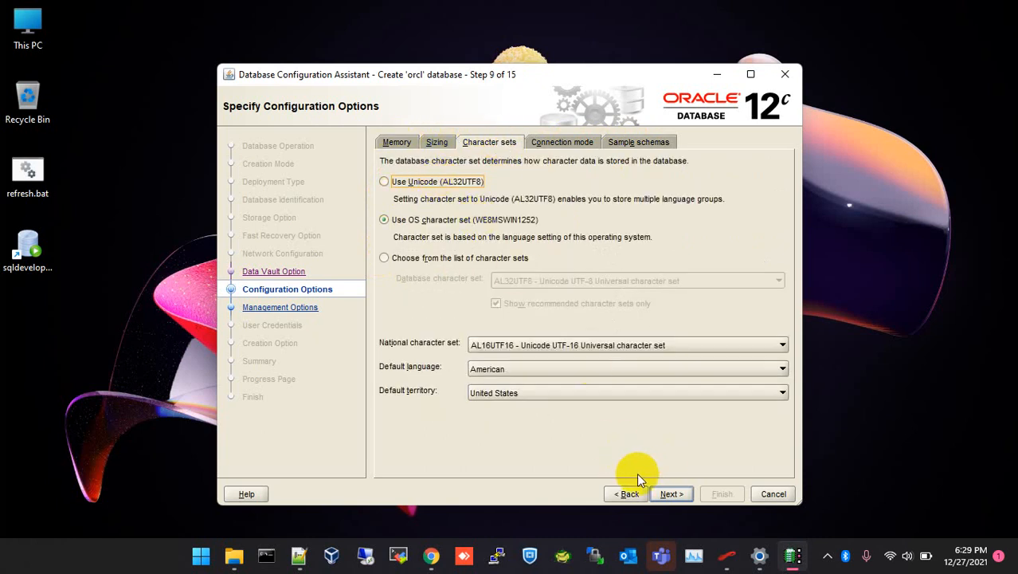
Check the machine's memory in Task Manager's Performance view after the 4,048MB memory warning.
{"action": "left_click", "coordinate": [671, 494]}
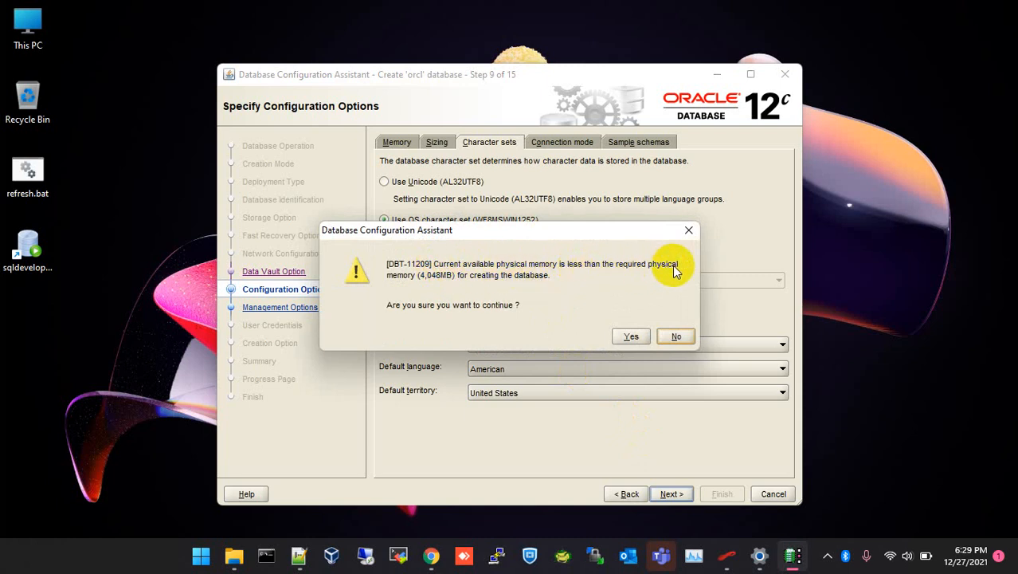
{"action": "left_click", "coordinate": [697, 562]}
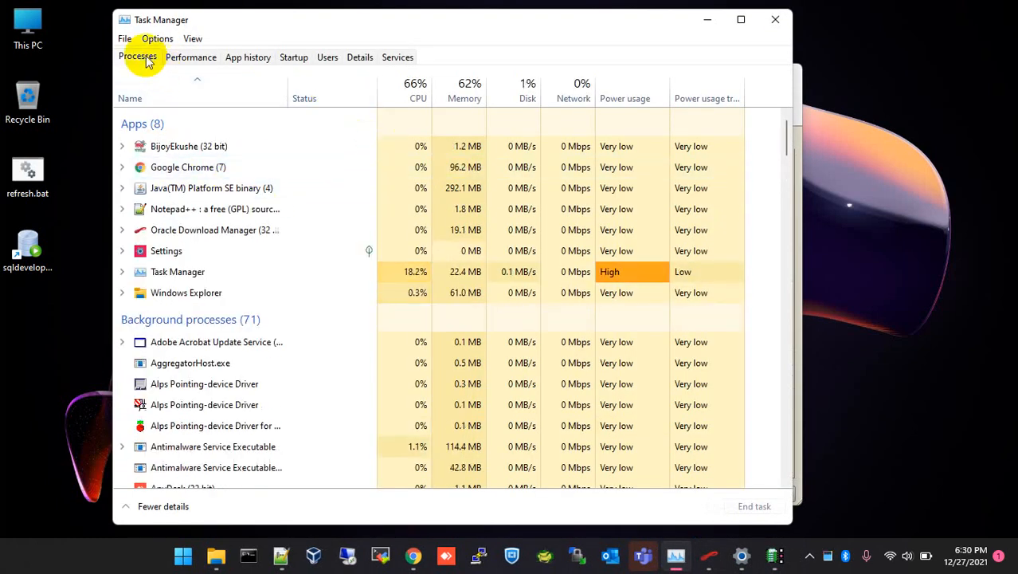
{"action": "left_click", "coordinate": [190, 59]}
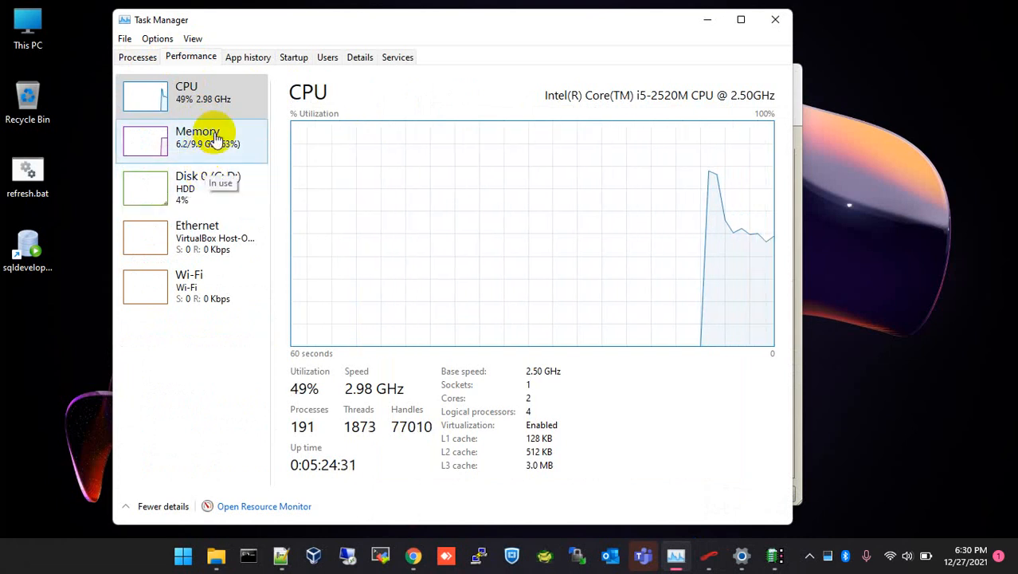
{"action": "left_click", "coordinate": [775, 24]}
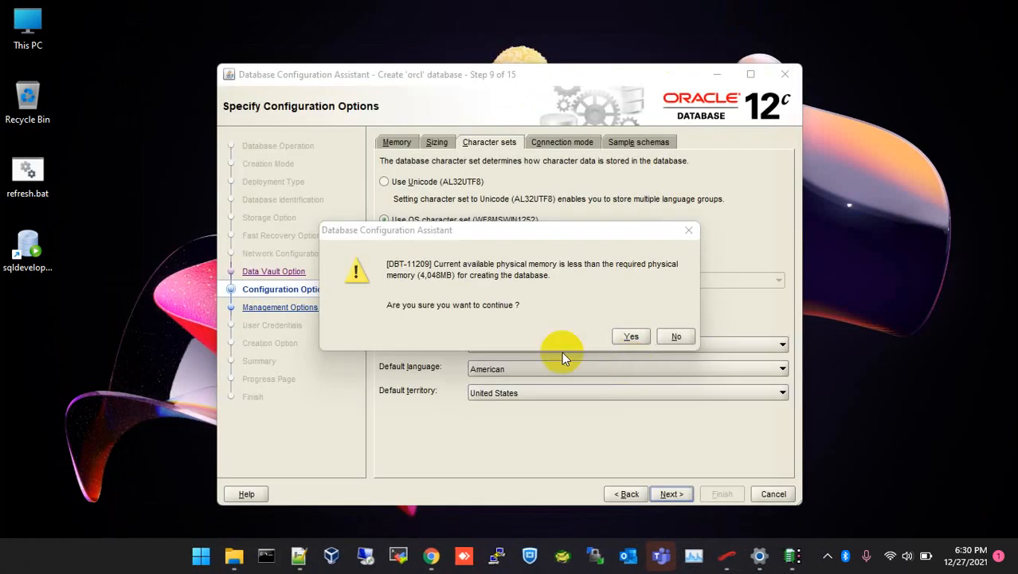
{"action": "left_click", "coordinate": [631, 337]}
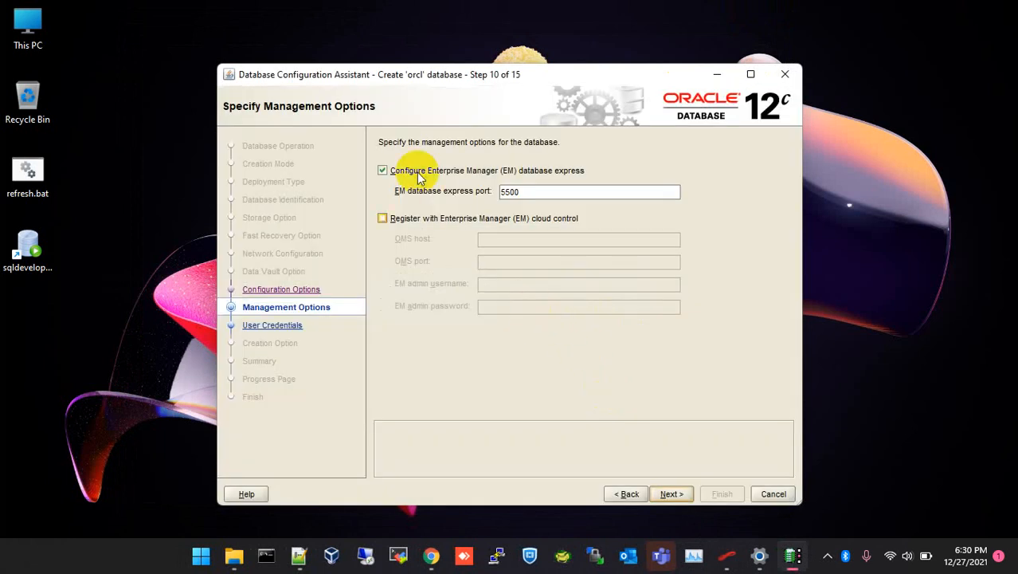
Leave Enterprise Manager database express unconfigured.
{"action": "left_click", "coordinate": [381, 172]}
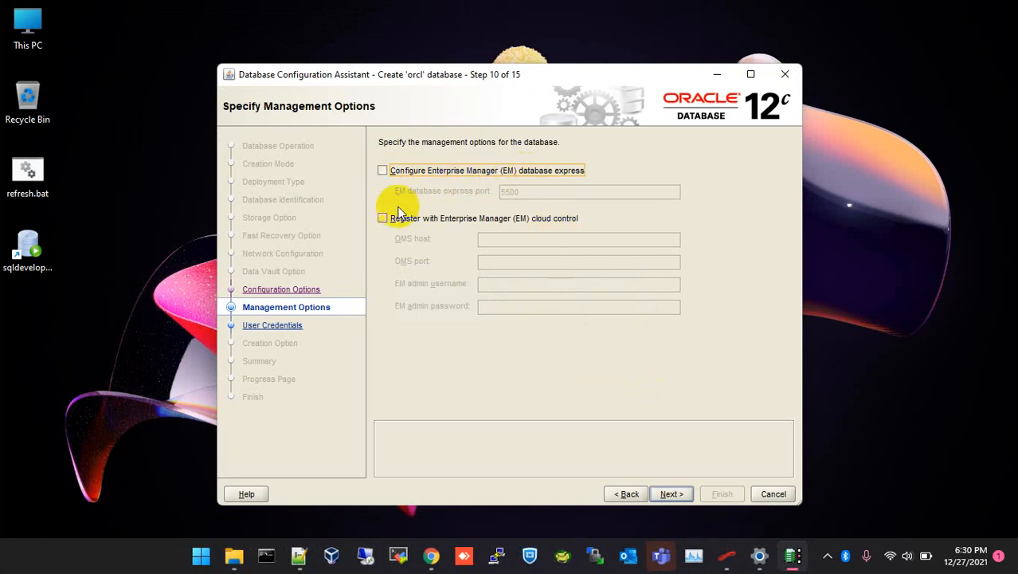
{"action": "left_click", "coordinate": [672, 495]}
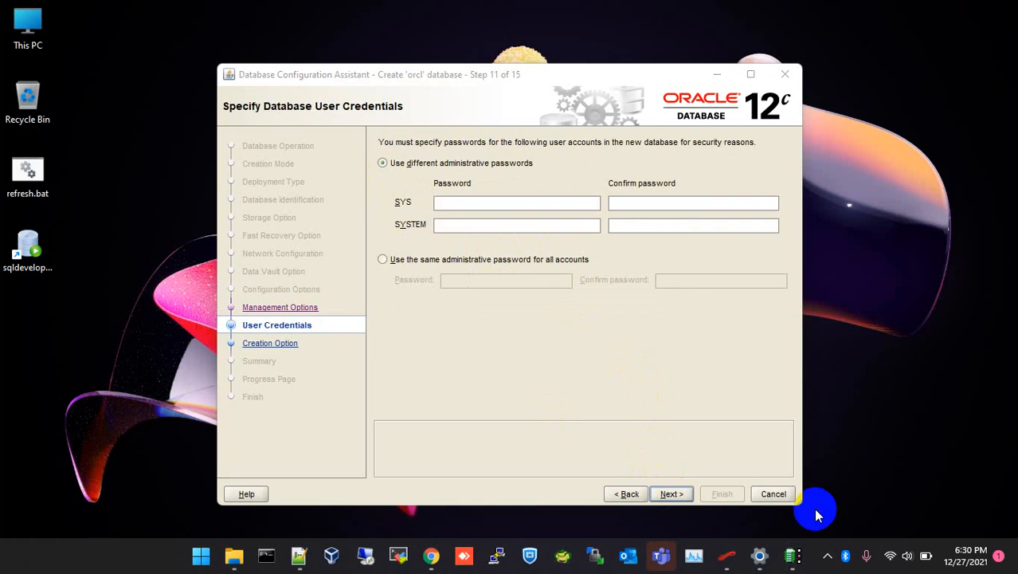
Type the administrative password on line 28 of the Notepad++ notes and select it.
{"action": "left_click", "coordinate": [456, 204]}
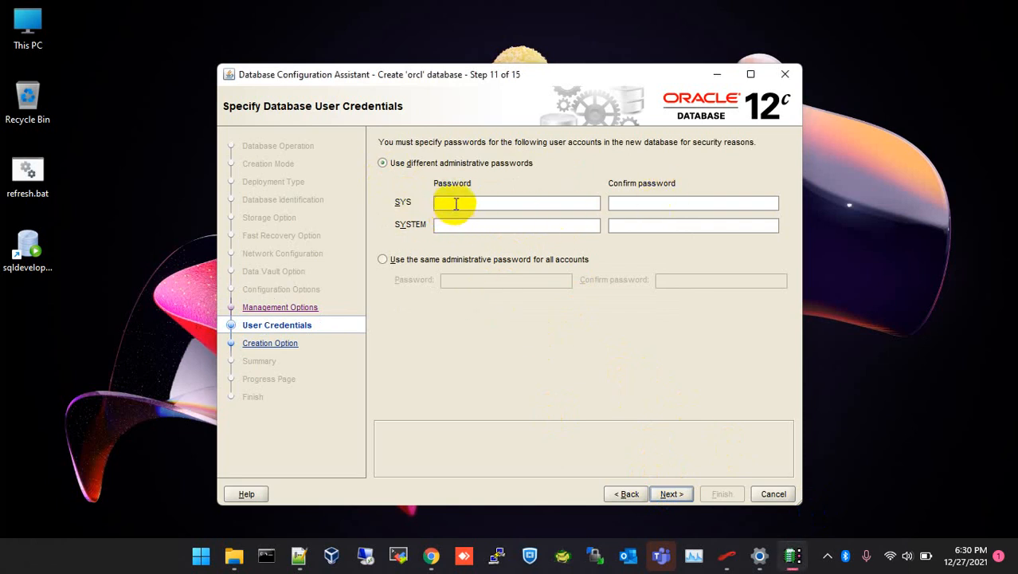
{"action": "left_click", "coordinate": [299, 555]}
{"action": "left_click", "coordinate": [262, 360]}
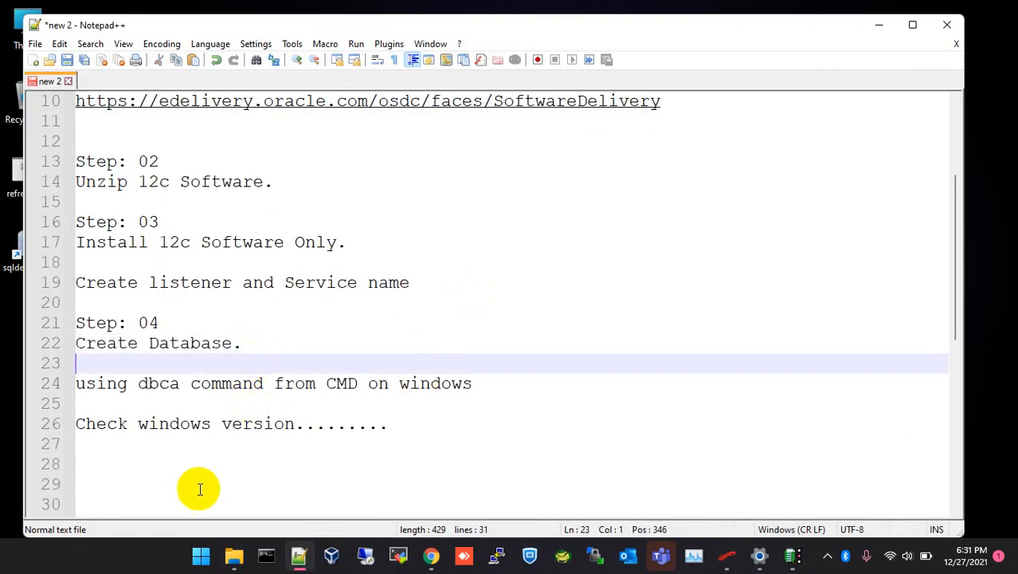
{"action": "left_click", "coordinate": [192, 459]}
{"action": "type", "text": "Oracle"}
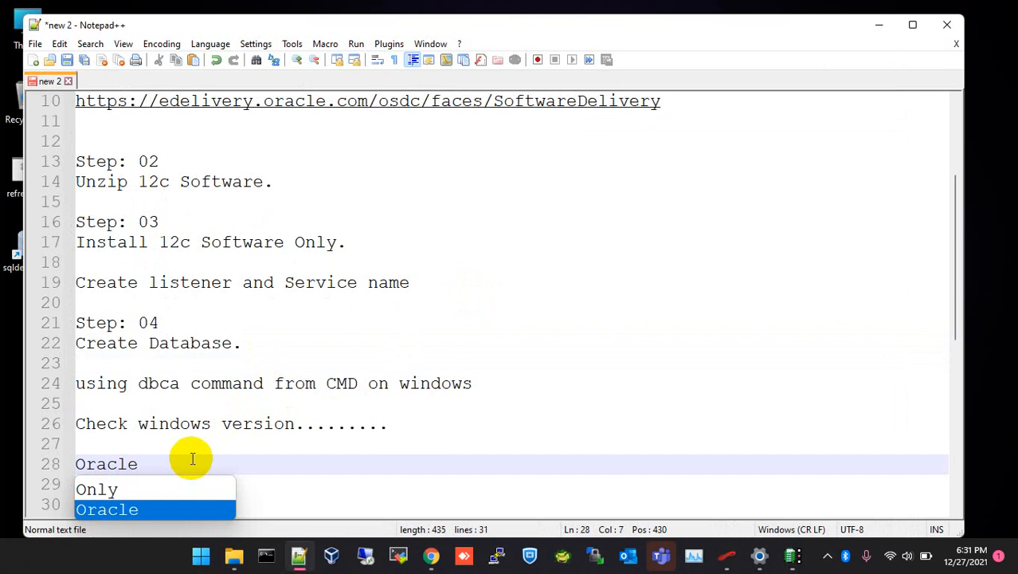
{"action": "type", "text": "$"}
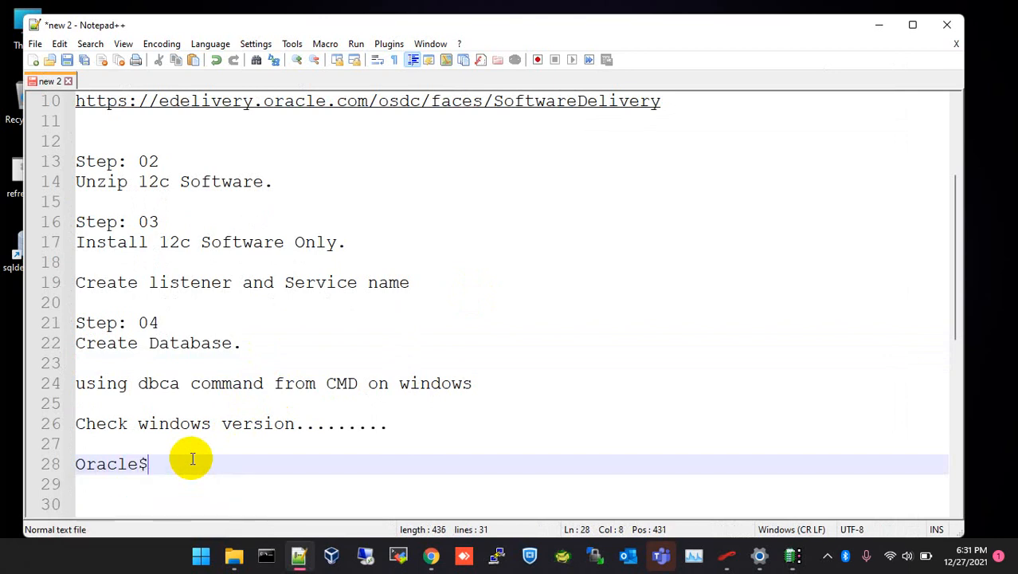
{"action": "type", "text": "123"}
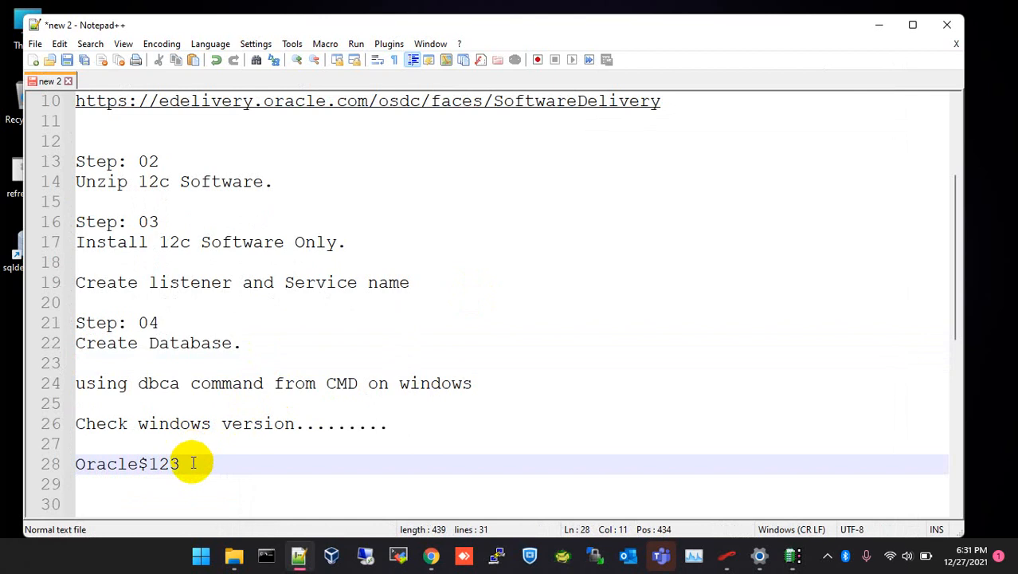
{"action": "key", "text": "shift+Home"}
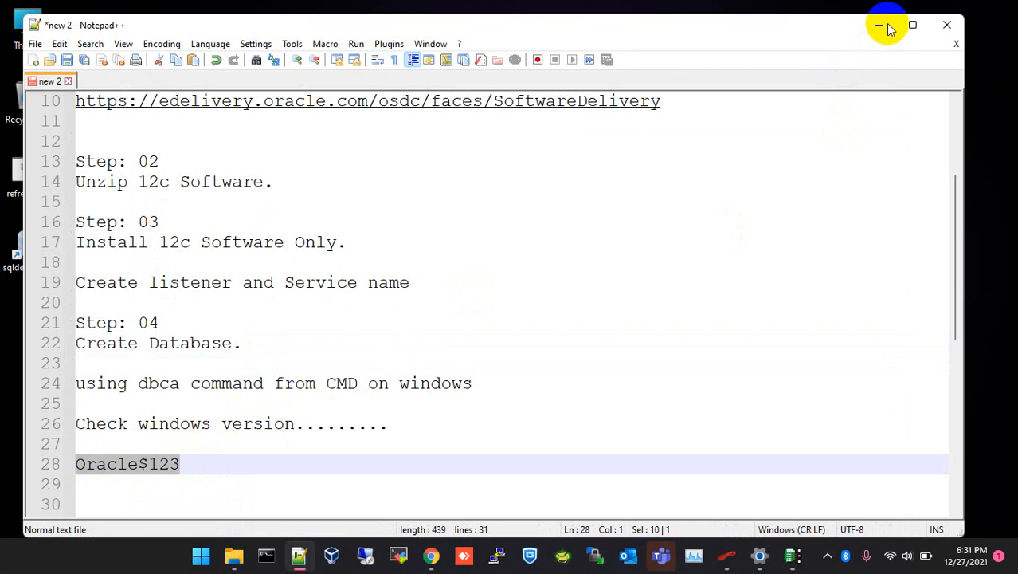
Paste the administrative password into the SYS and SYSTEM password and confirm fields.
{"action": "left_click", "coordinate": [797, 560]}
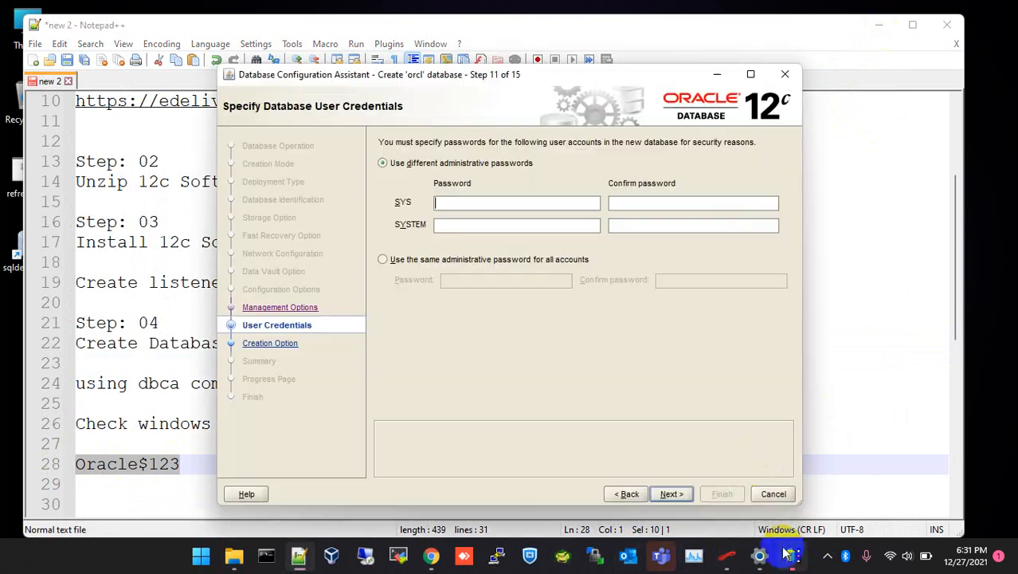
{"action": "left_click", "coordinate": [484, 200]}
{"action": "key", "text": "ctrl+v"}
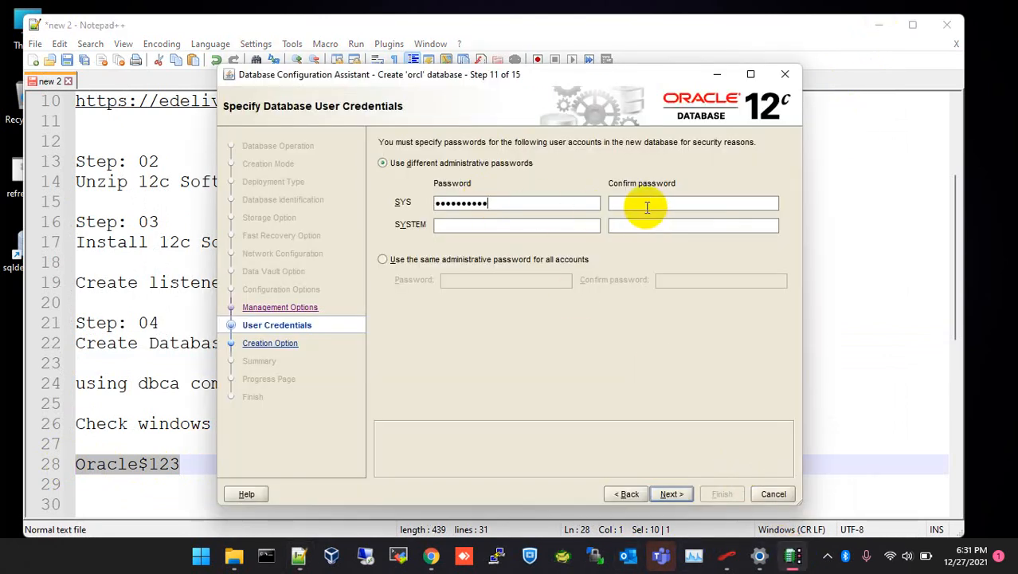
{"action": "key", "text": "ctrl+v"}
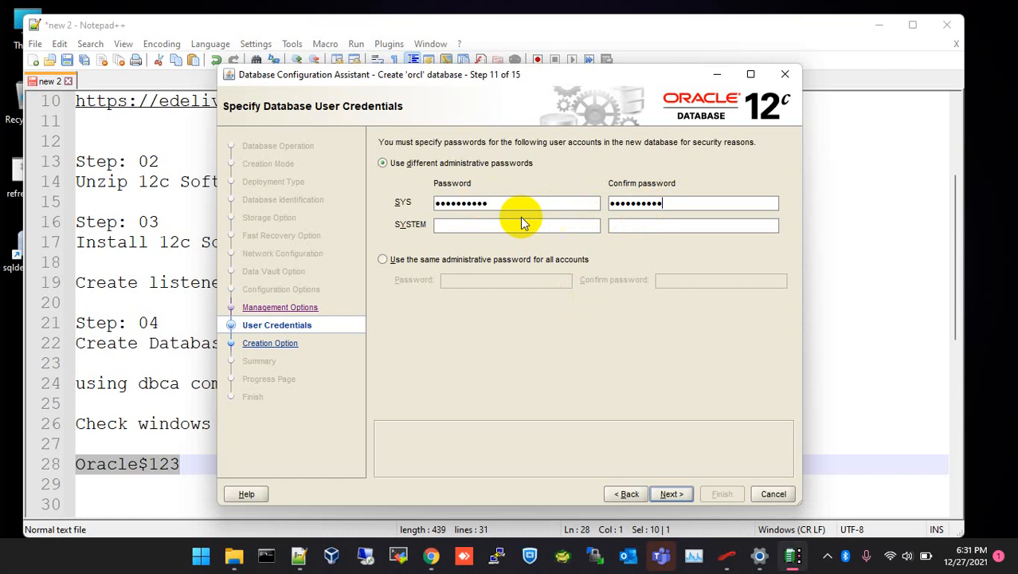
{"action": "left_click", "coordinate": [516, 224]}
{"action": "key", "text": "ctrl+v"}
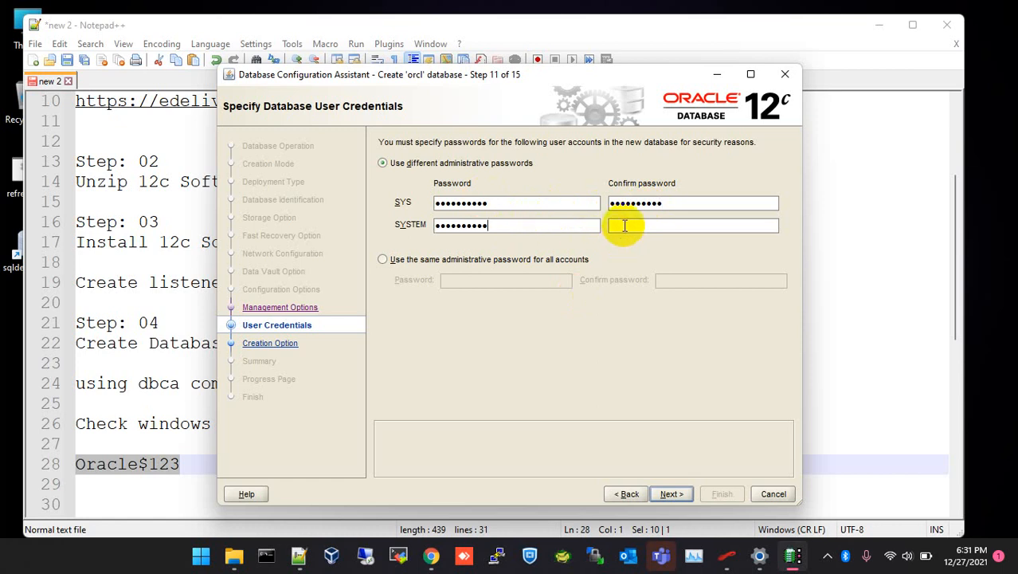
{"action": "left_click", "coordinate": [626, 225]}
{"action": "key", "text": "ctrl+v"}
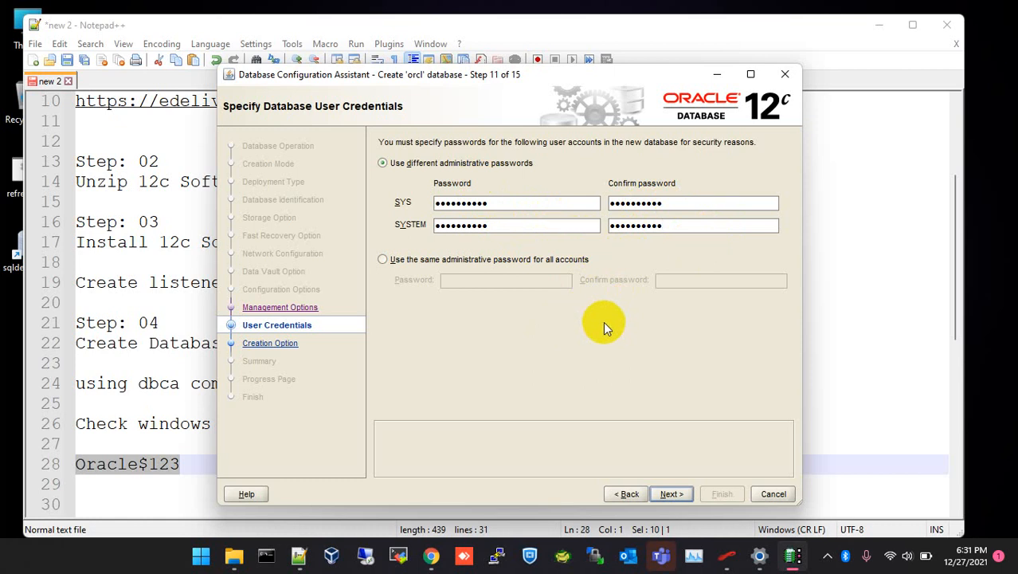
Recheck the saved password on line 28 of the notes and advance to Creation Option.
{"action": "left_click", "coordinate": [495, 225]}
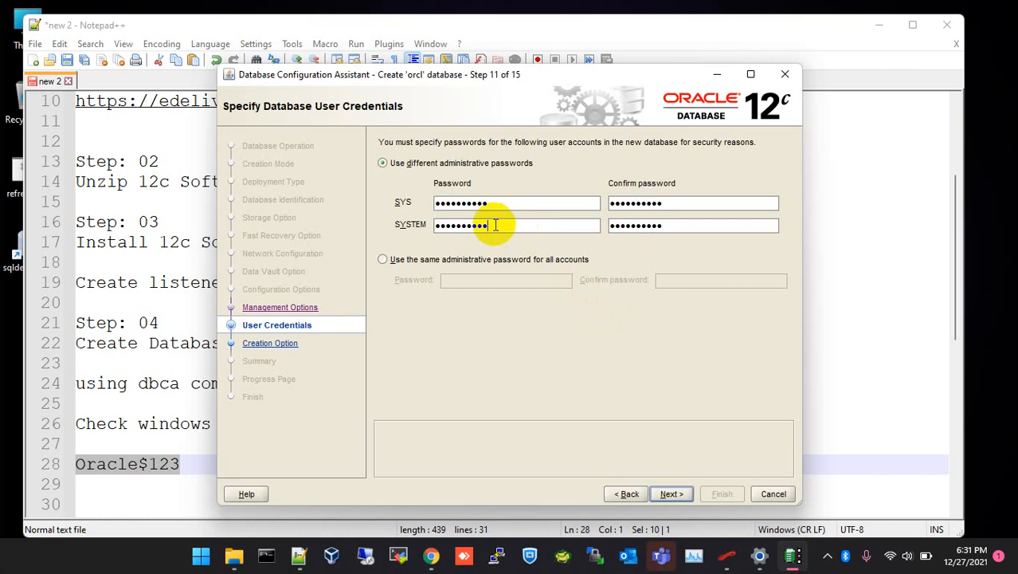
{"action": "left_click", "coordinate": [115, 461]}
{"action": "left_click_drag", "start_coordinate": [180, 464], "coordinate": [79, 464]}
{"action": "left_click", "coordinate": [185, 463]}
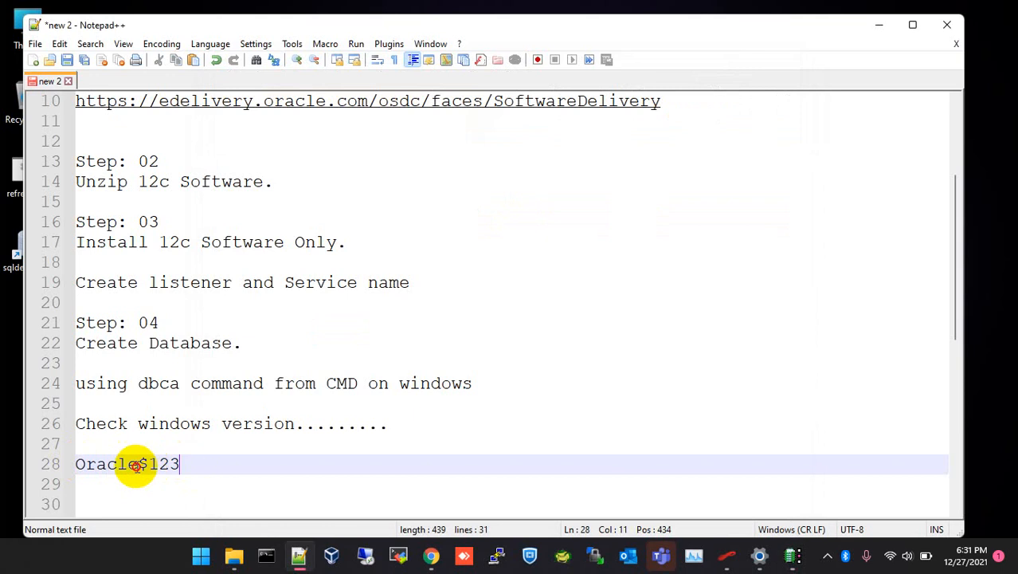
{"action": "left_click", "coordinate": [80, 464], "text": "shift"}
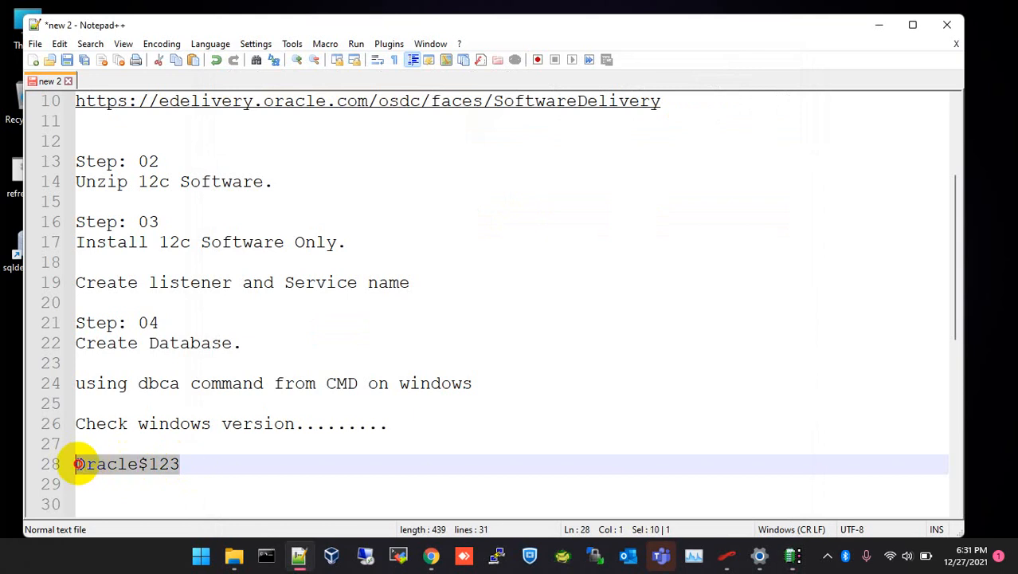
{"action": "left_click", "coordinate": [192, 469]}
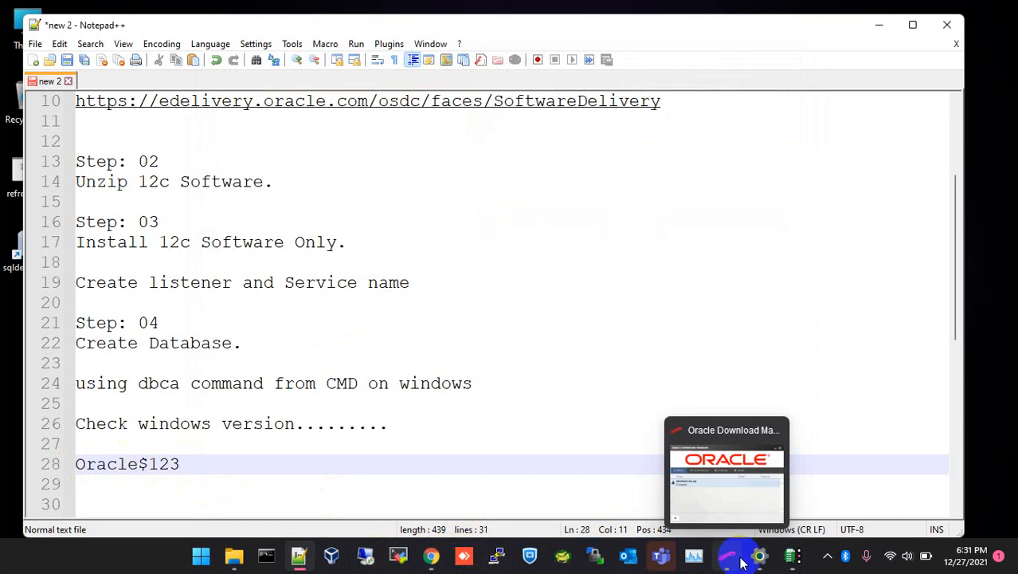
{"action": "left_click", "coordinate": [791, 558]}
{"action": "left_click", "coordinate": [672, 493]}
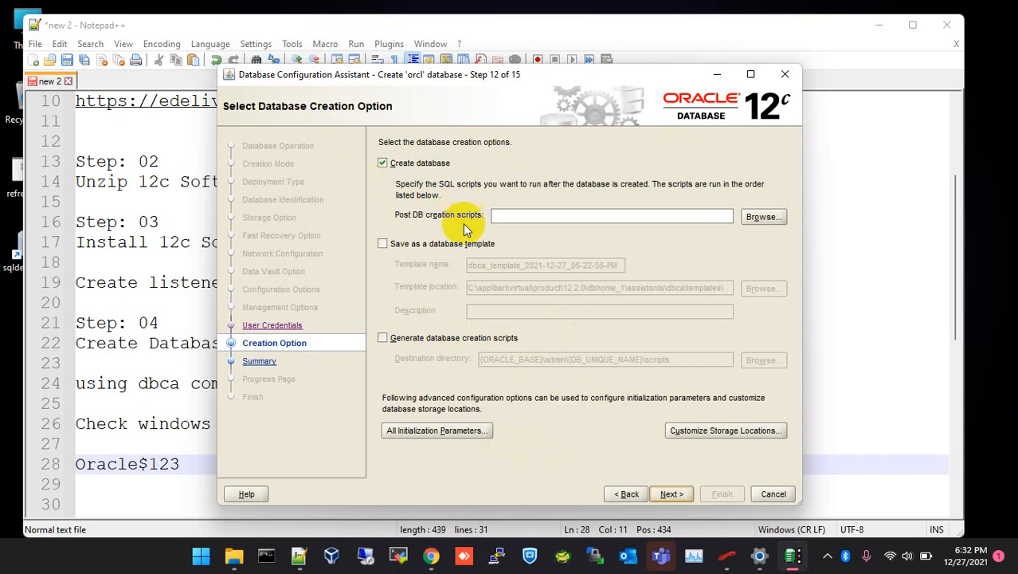
Review the summary: global name orcl, Oracle Single Instance database, SID orcl, non-container.
{"action": "left_click", "coordinate": [674, 497]}
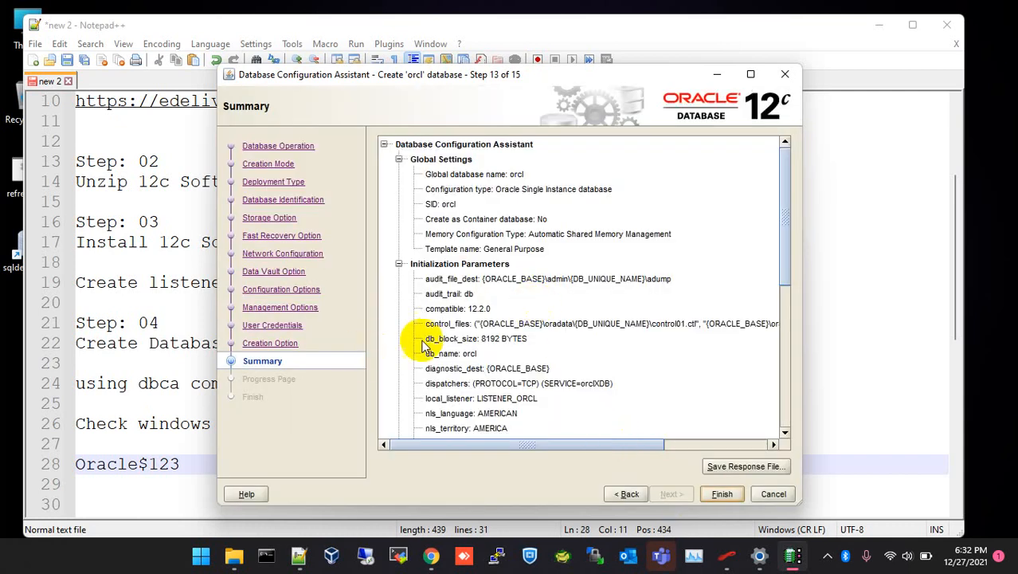
{"action": "left_click", "coordinate": [431, 174]}
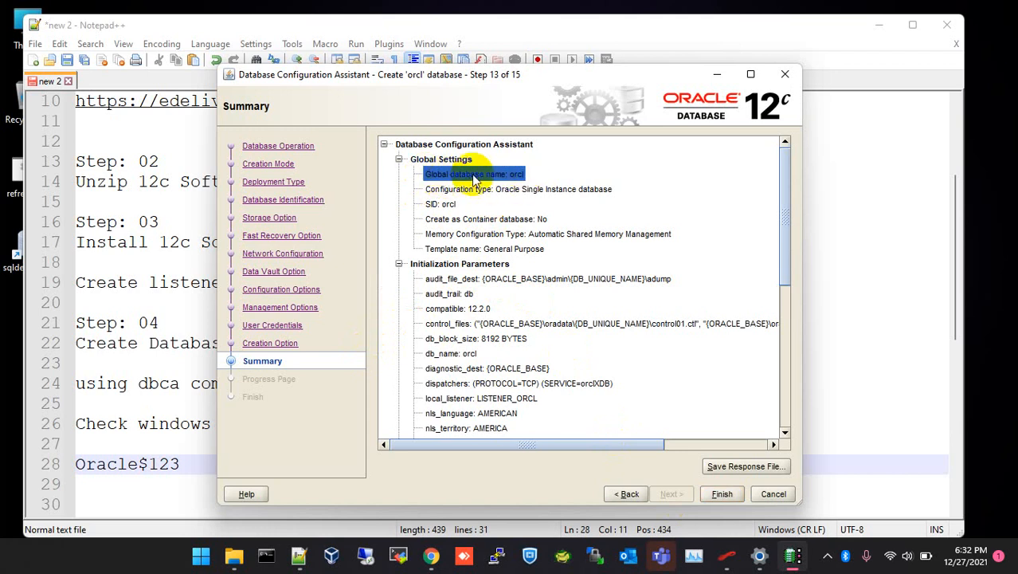
{"action": "left_click", "coordinate": [511, 192]}
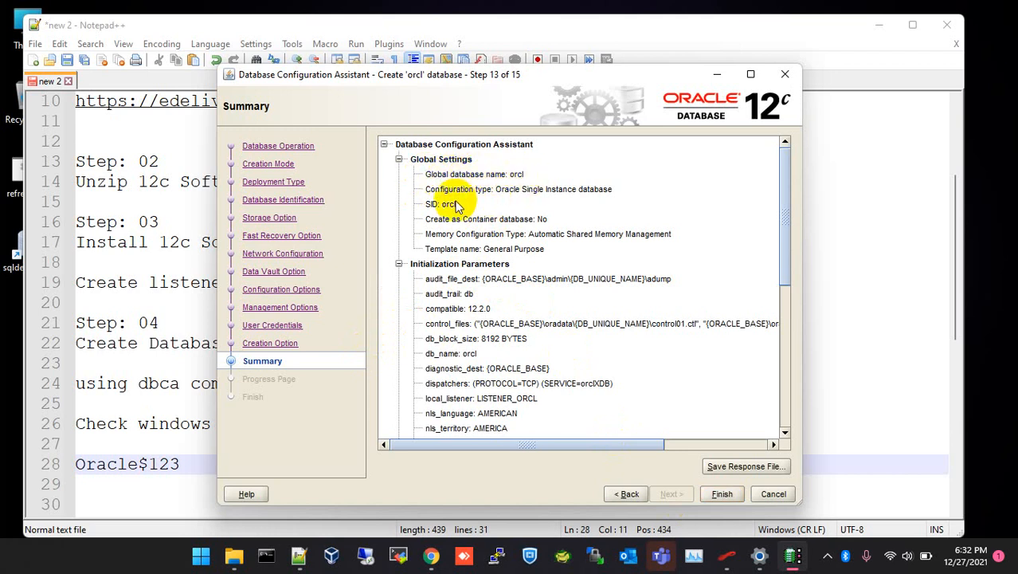
{"action": "double_click", "coordinate": [507, 191]}
{"action": "left_click_drag", "start_coordinate": [532, 197], "coordinate": [599, 191]}
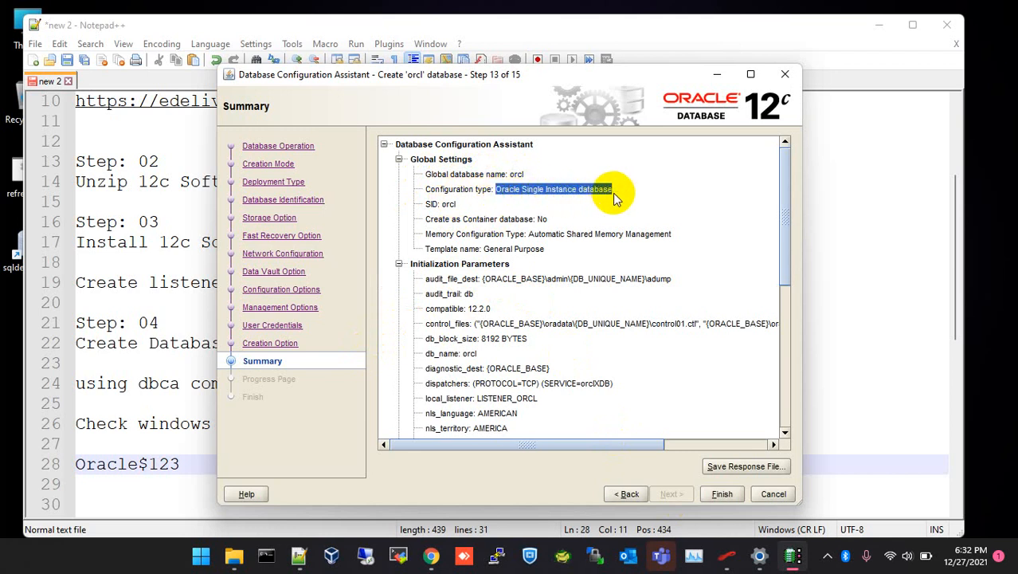
{"action": "left_click_drag", "start_coordinate": [445, 208], "coordinate": [459, 206]}
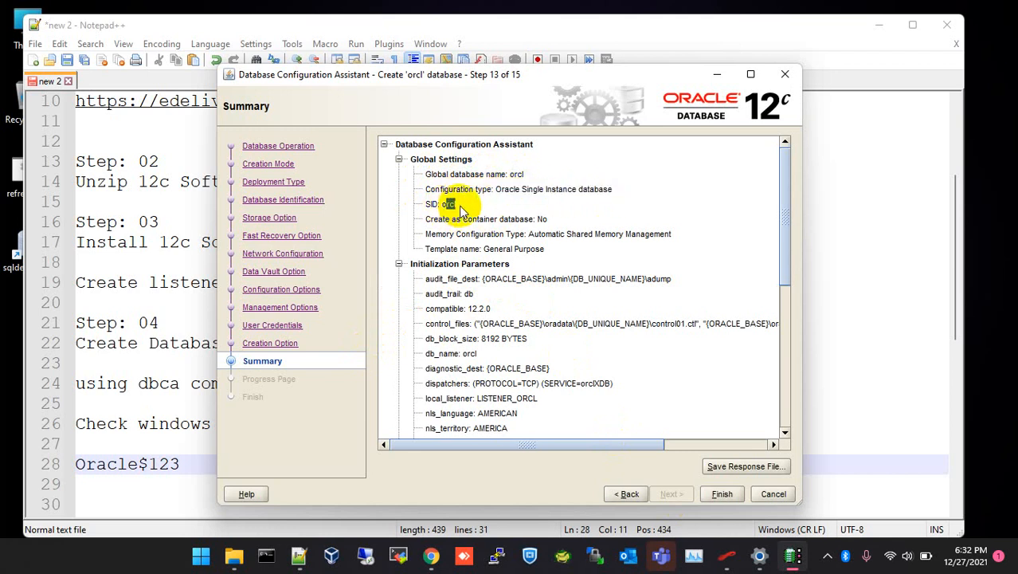
{"action": "double_click", "coordinate": [542, 219]}
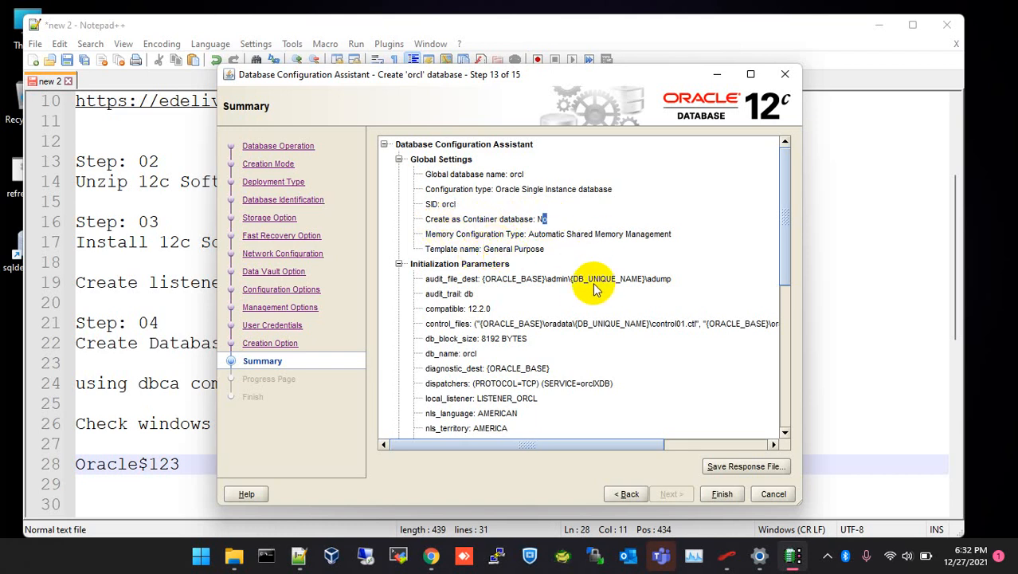
Scroll through the remaining summary settings and start creating the orcl database.
{"action": "scroll", "coordinate": [590, 296], "scroll_direction": "down", "scroll_amount": 7}
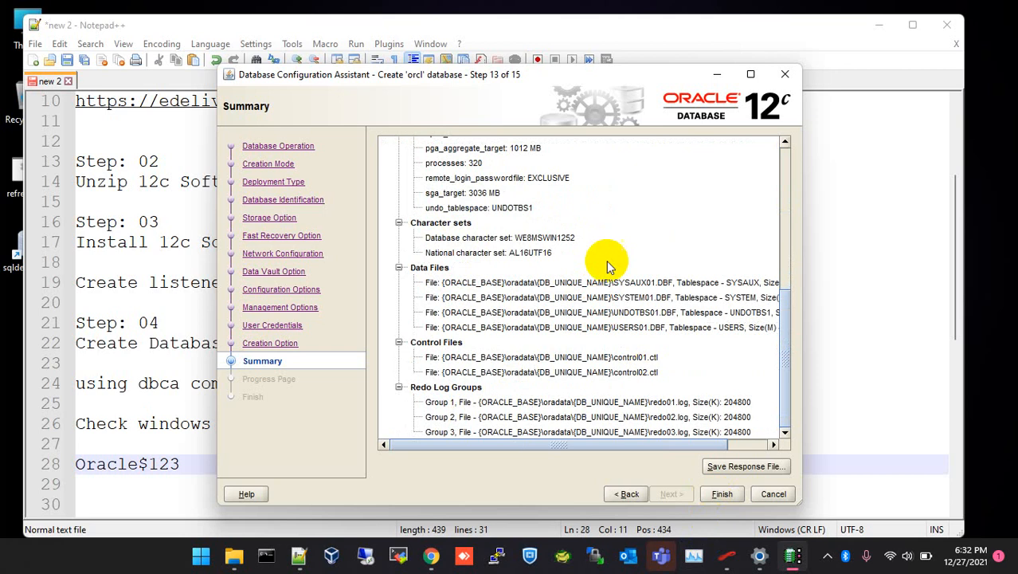
{"action": "scroll", "coordinate": [538, 366], "scroll_direction": "up", "scroll_amount": 7}
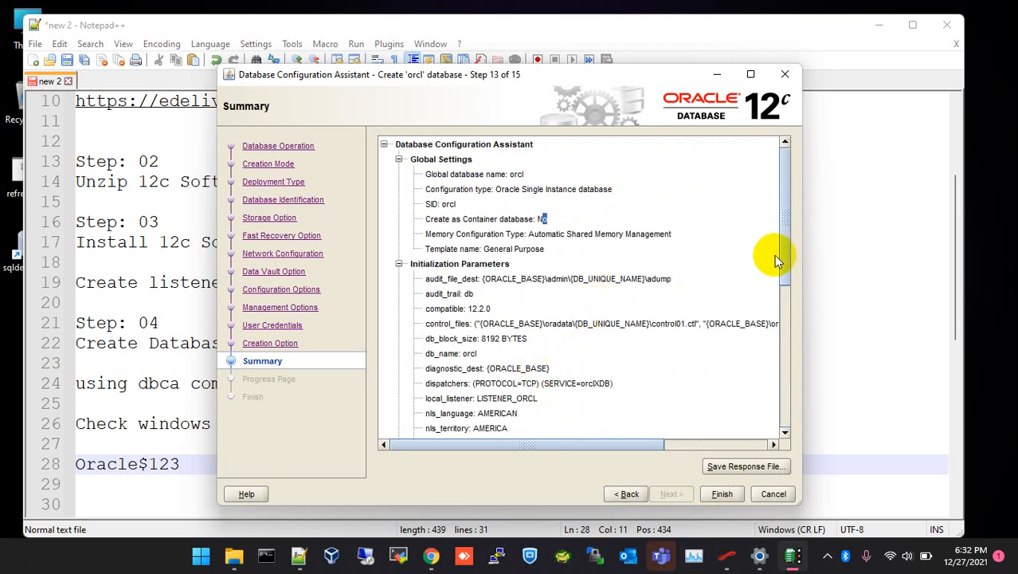
{"action": "left_click_drag", "start_coordinate": [786, 226], "coordinate": [784, 259]}
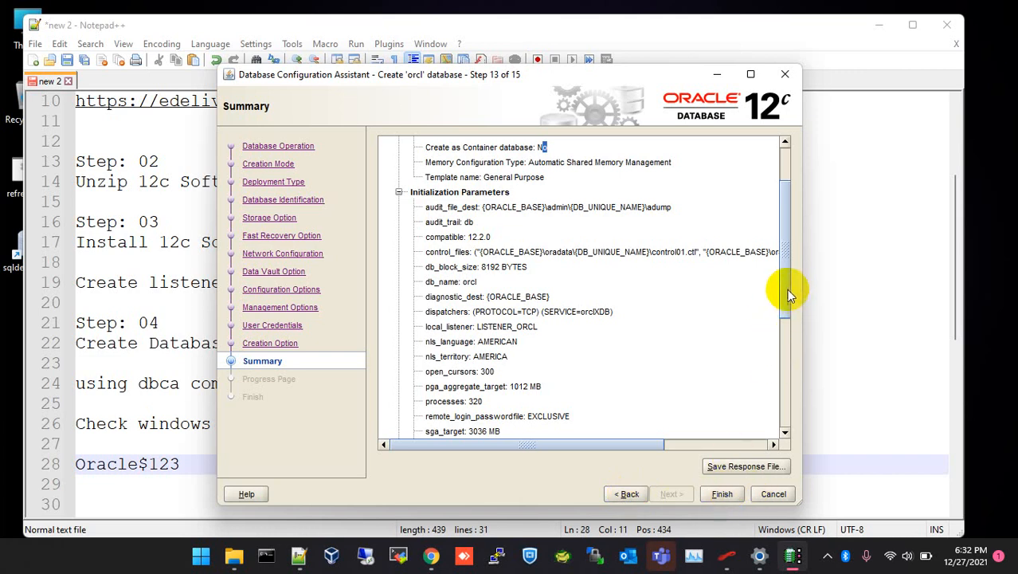
{"action": "left_click_drag", "start_coordinate": [786, 253], "coordinate": [781, 371]}
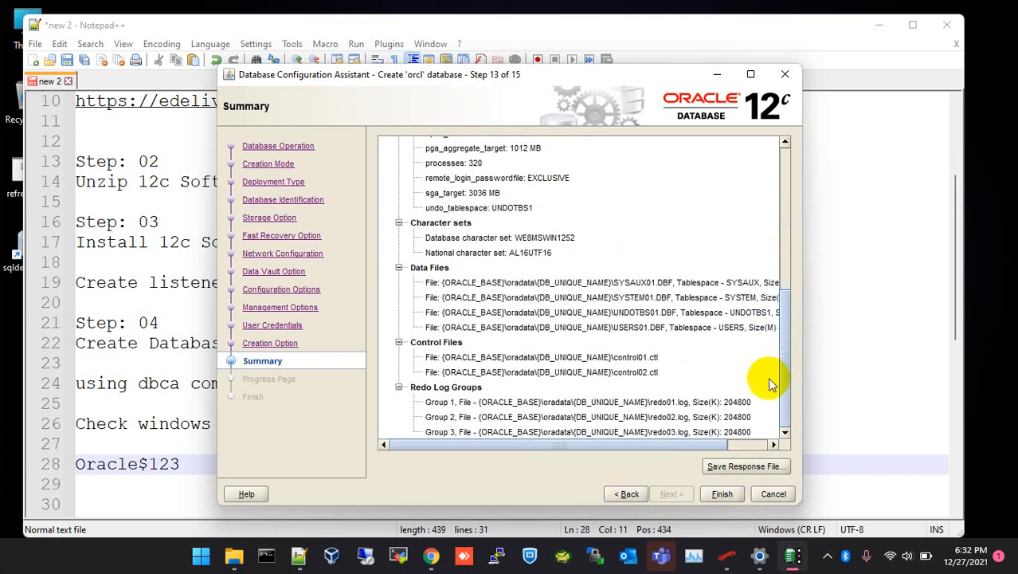
{"action": "left_click", "coordinate": [719, 495]}
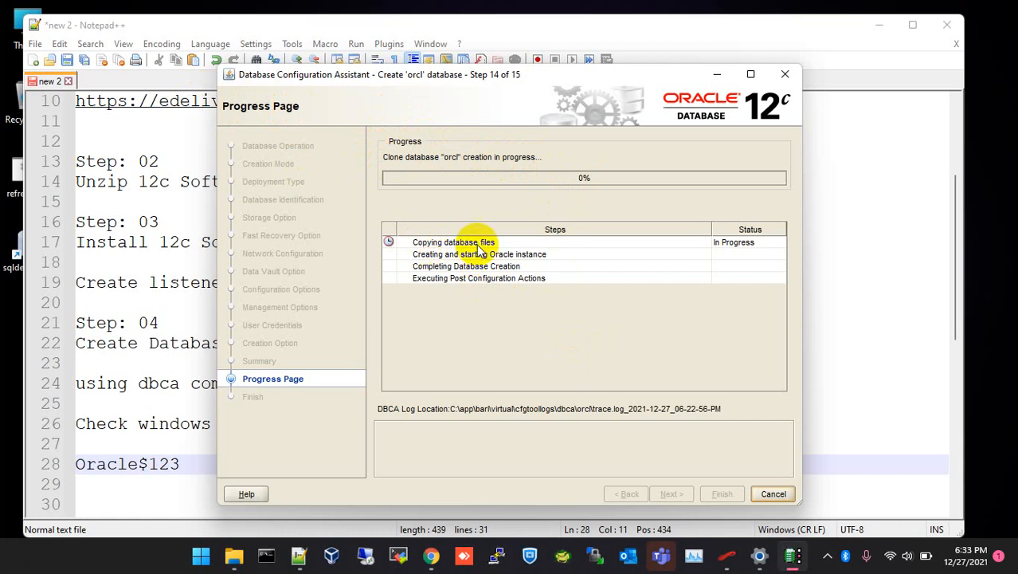
Launch creation of the orcl database and follow its progress to 36% as the instance starts.
{"action": "left_click", "coordinate": [749, 243]}
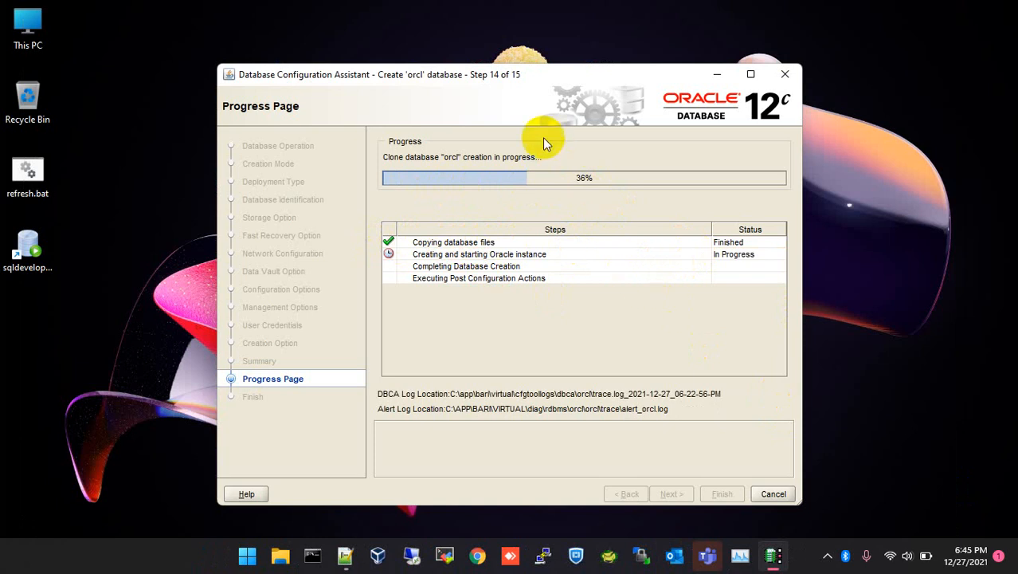
{"action": "left_click", "coordinate": [492, 76]}
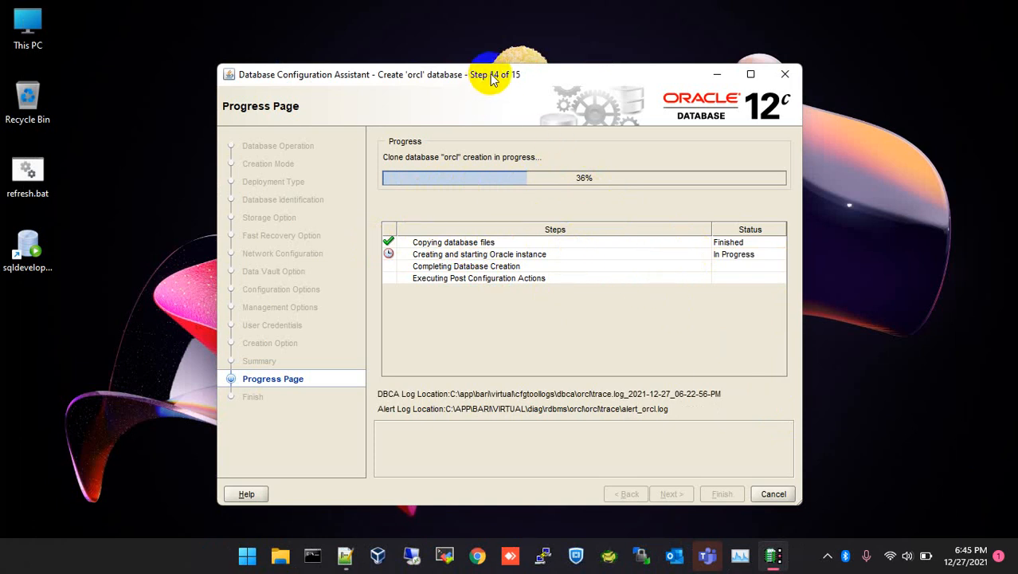
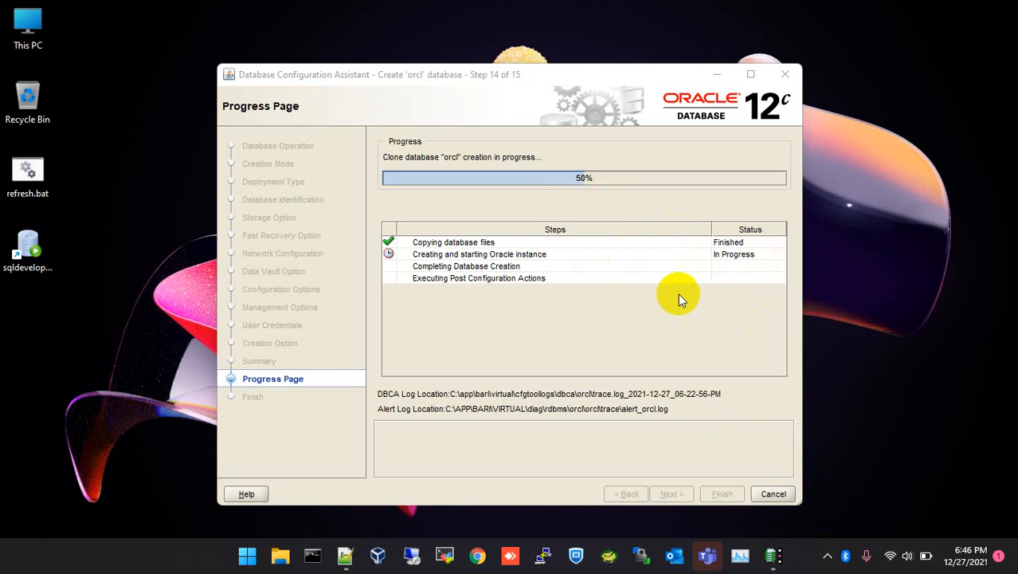
Copy the alert log file path from the DBCA progress page at 50% and switch to File Explorer.
{"action": "left_click", "coordinate": [845, 308]}
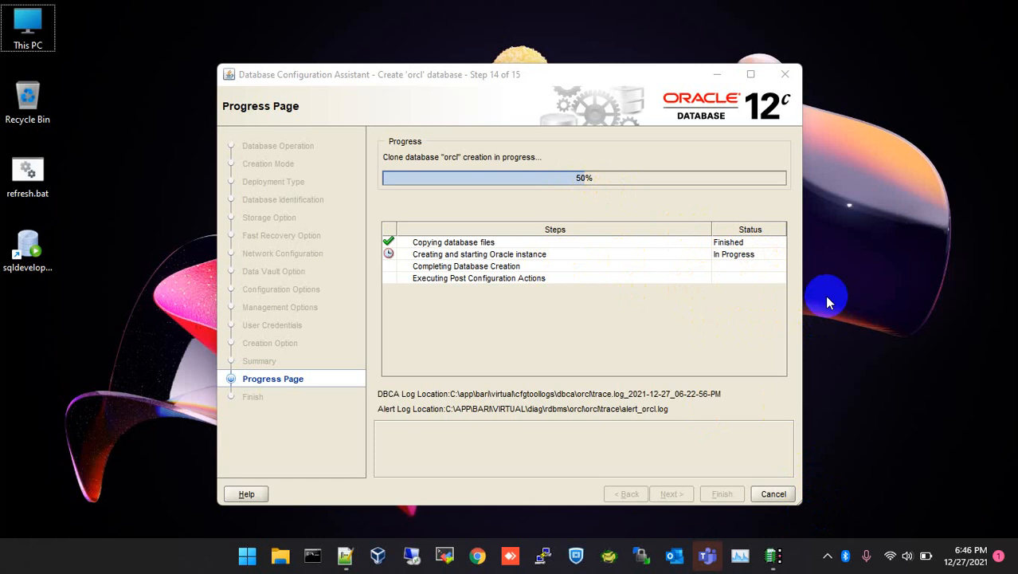
{"action": "left_click", "coordinate": [760, 333]}
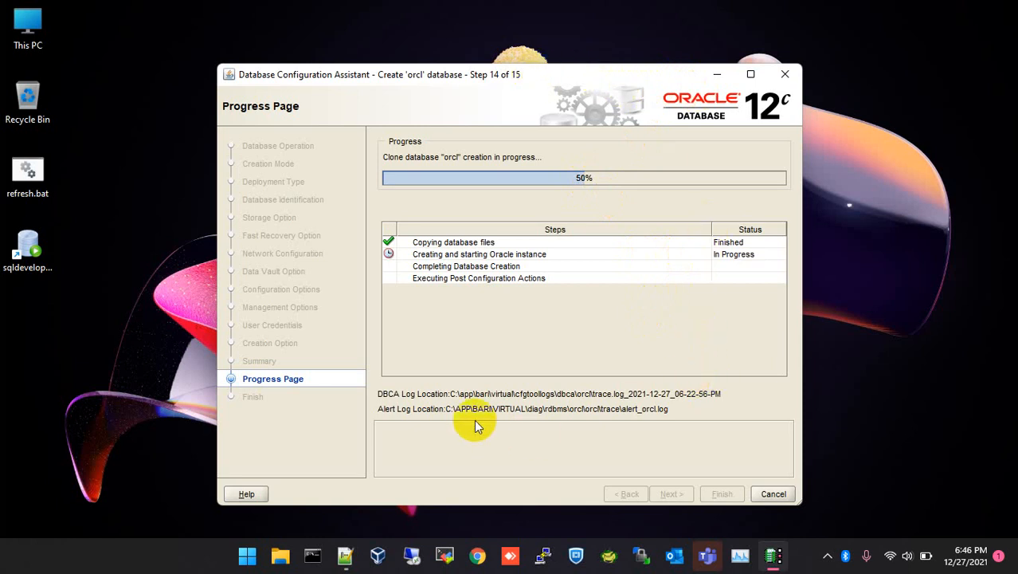
{"action": "left_click_drag", "start_coordinate": [380, 409], "coordinate": [690, 408]}
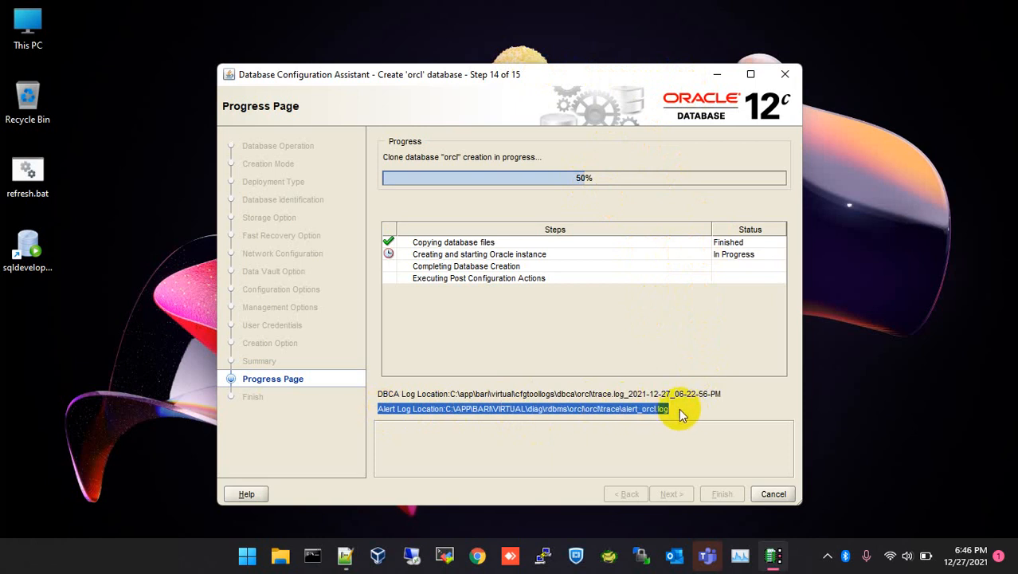
{"action": "left_click", "coordinate": [673, 408]}
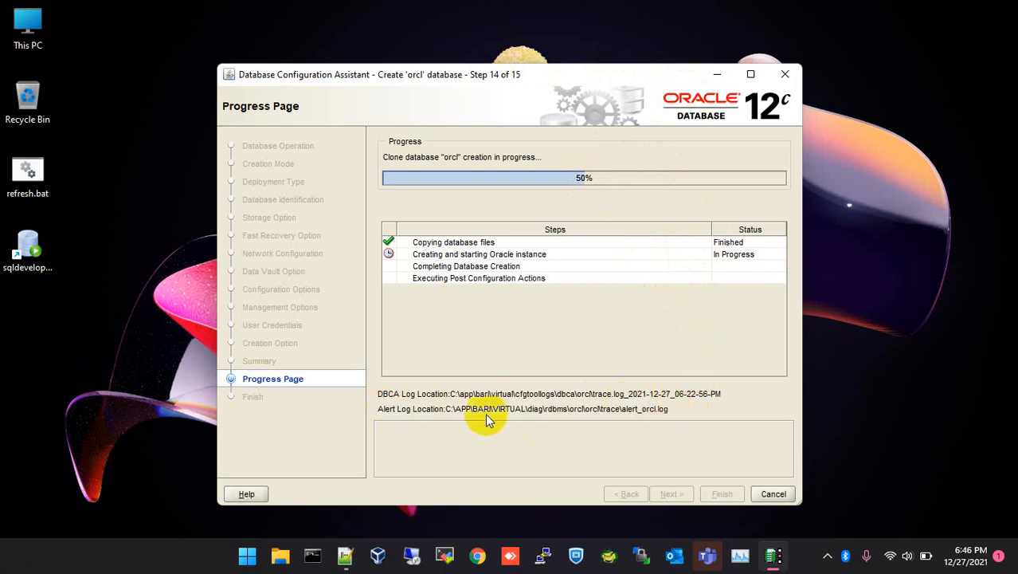
{"action": "left_click_drag", "start_coordinate": [447, 411], "coordinate": [673, 412]}
{"action": "key", "text": "ctrl+c"}
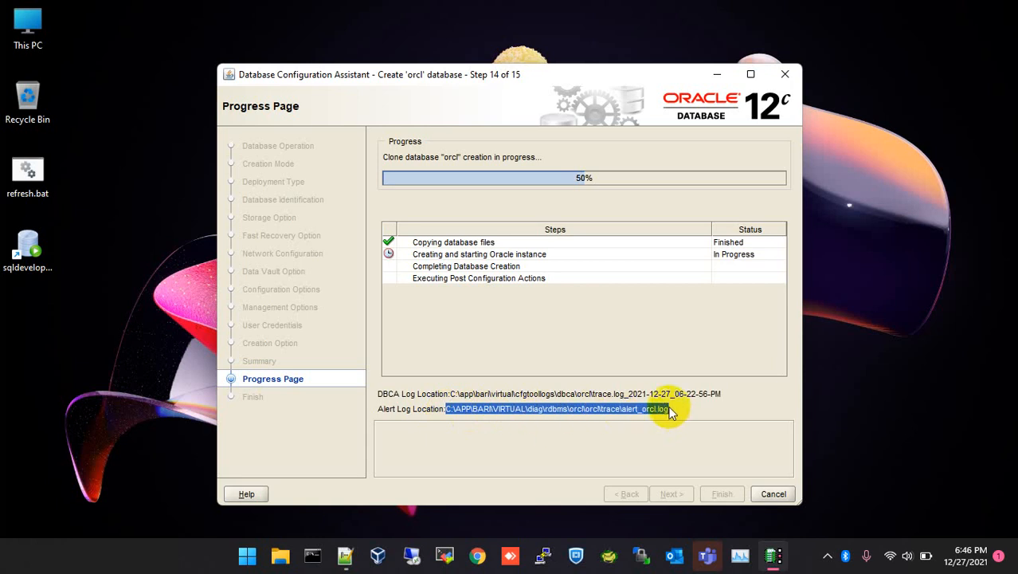
{"action": "left_click", "coordinate": [281, 555]}
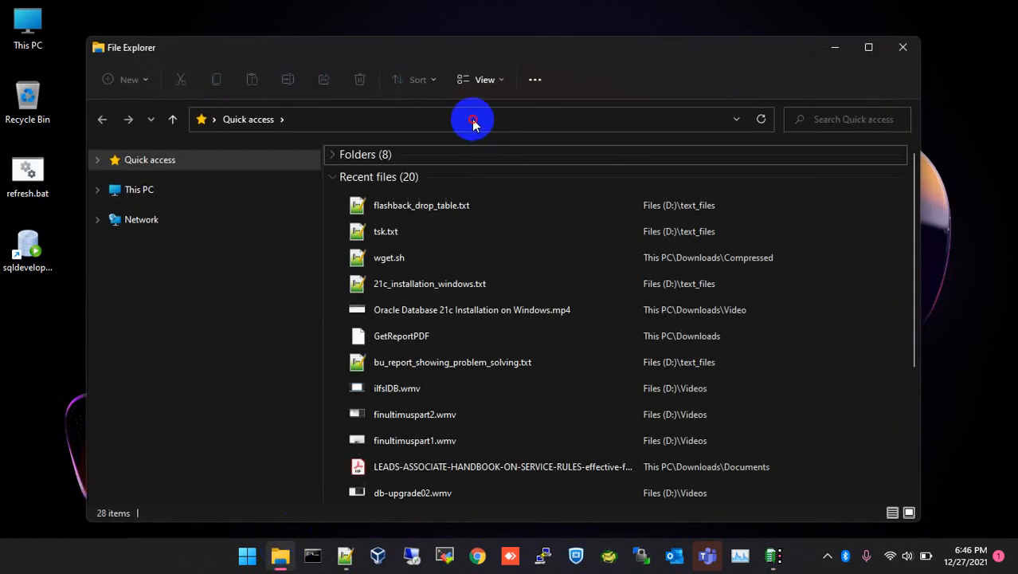
Paste the copied path into File Explorer's address bar to open alert_orcl.log in Notepad.
{"action": "left_click", "coordinate": [470, 119]}
{"action": "key", "text": "ctrl+v"}
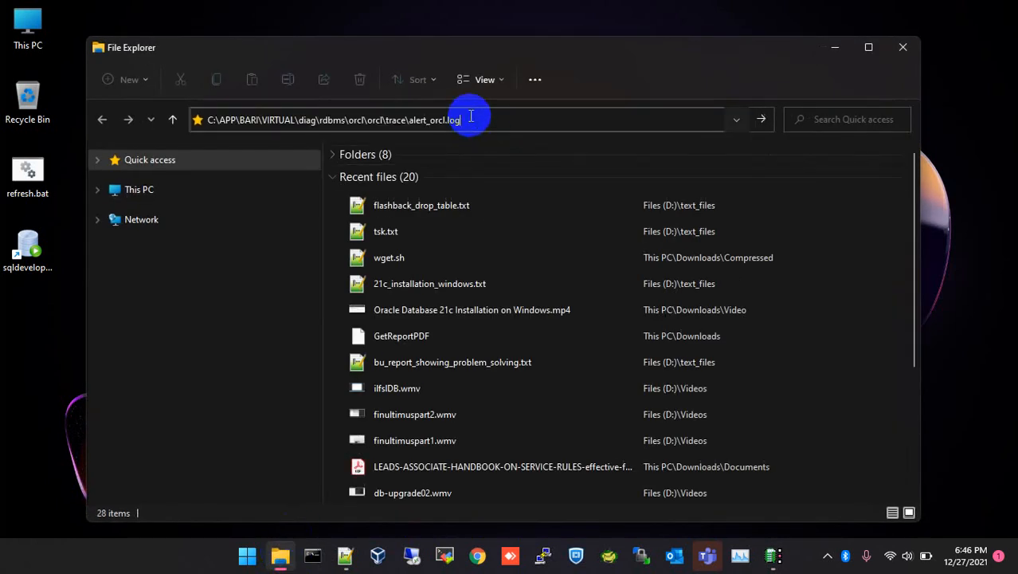
{"action": "key", "text": "Return"}
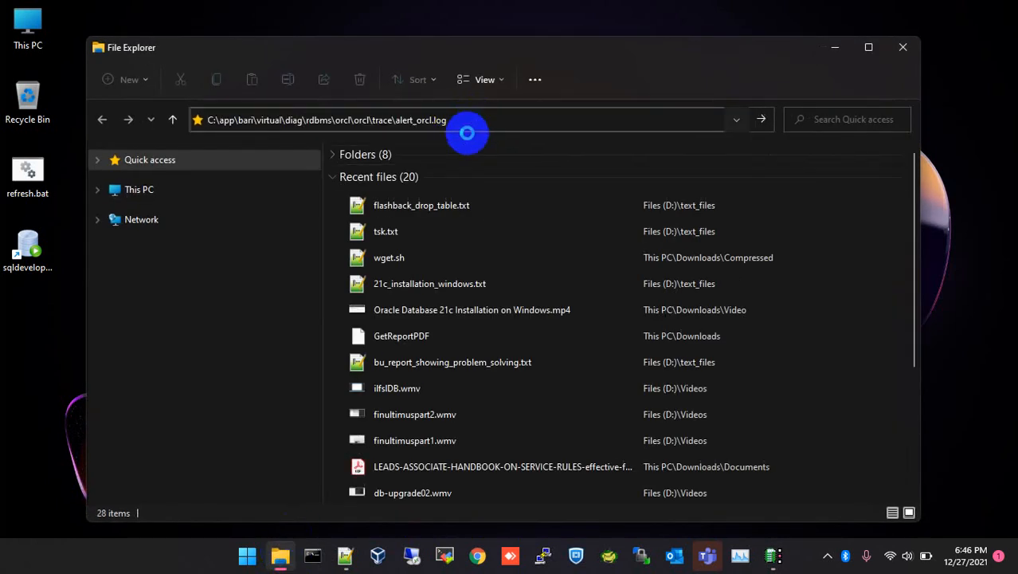
{"action": "left_click", "coordinate": [131, 191]}
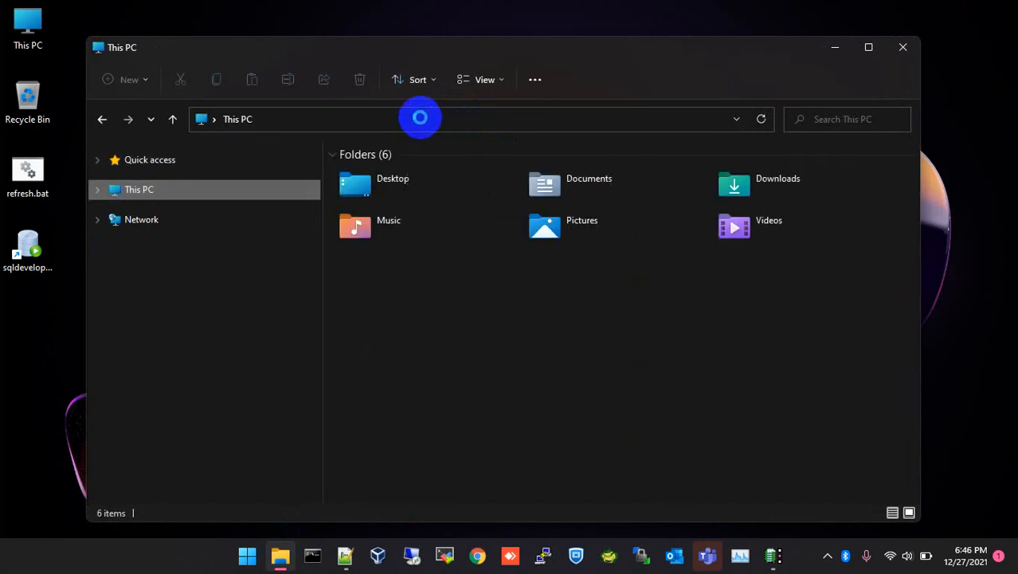
{"action": "left_click", "coordinate": [423, 118]}
{"action": "key", "text": "ctrl+v"}
{"action": "key", "text": "Return"}
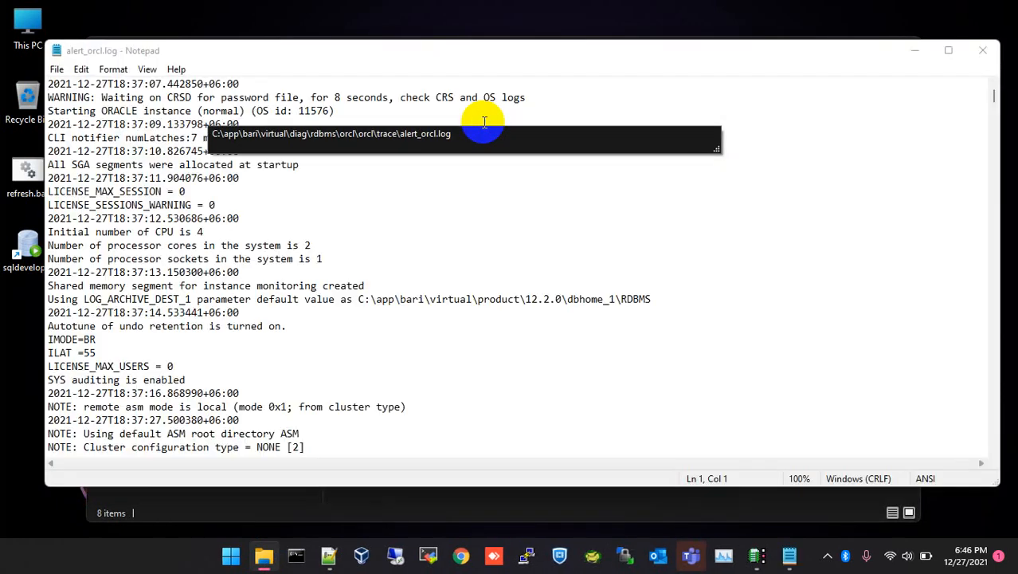
Scroll through alert_orcl.log in Notepad down to its last entries.
{"action": "left_click", "coordinate": [336, 352]}
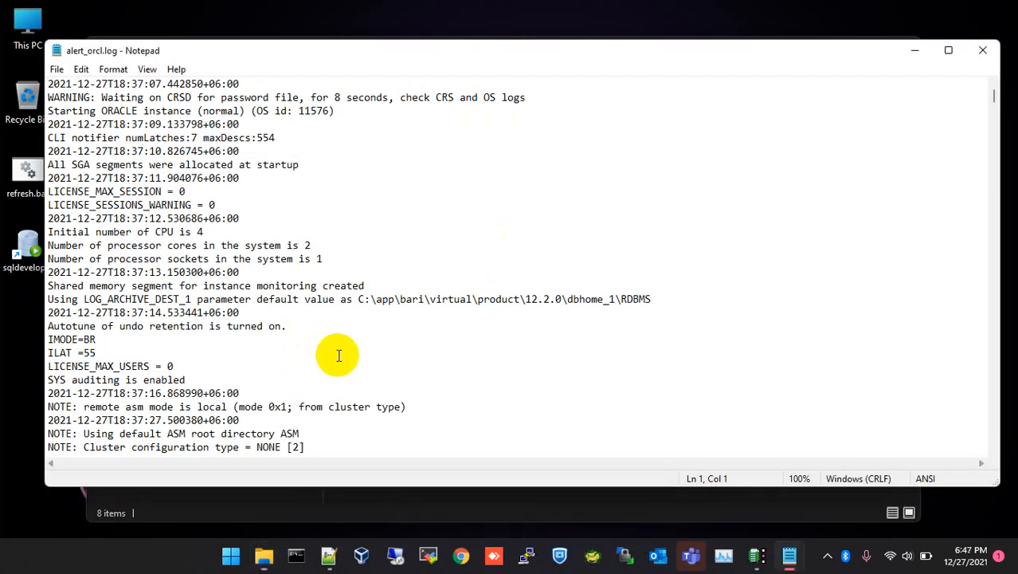
{"action": "scroll", "coordinate": [333, 342], "scroll_direction": "down", "scroll_amount": 10}
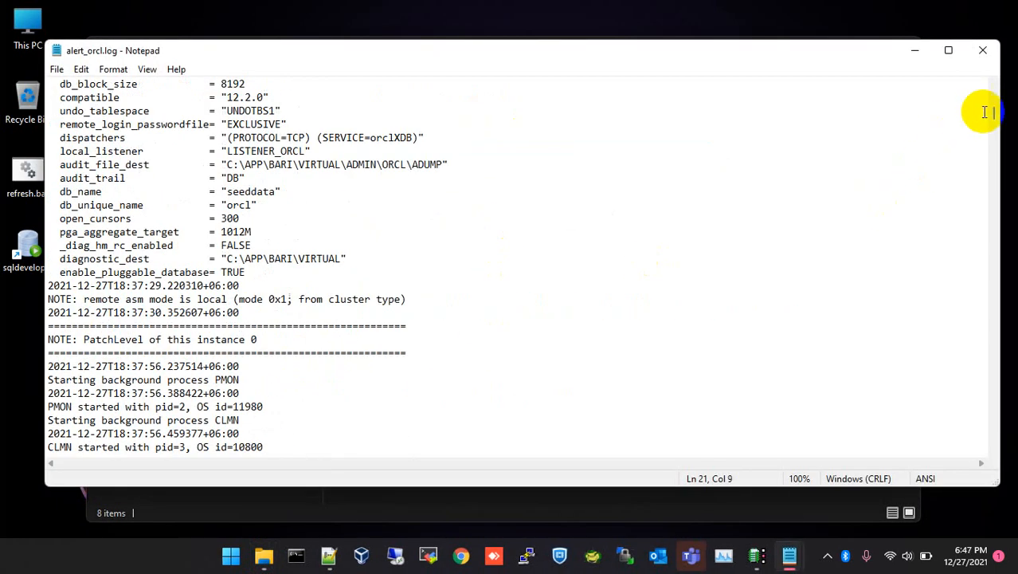
{"action": "left_click_drag", "start_coordinate": [997, 114], "coordinate": [1005, 437]}
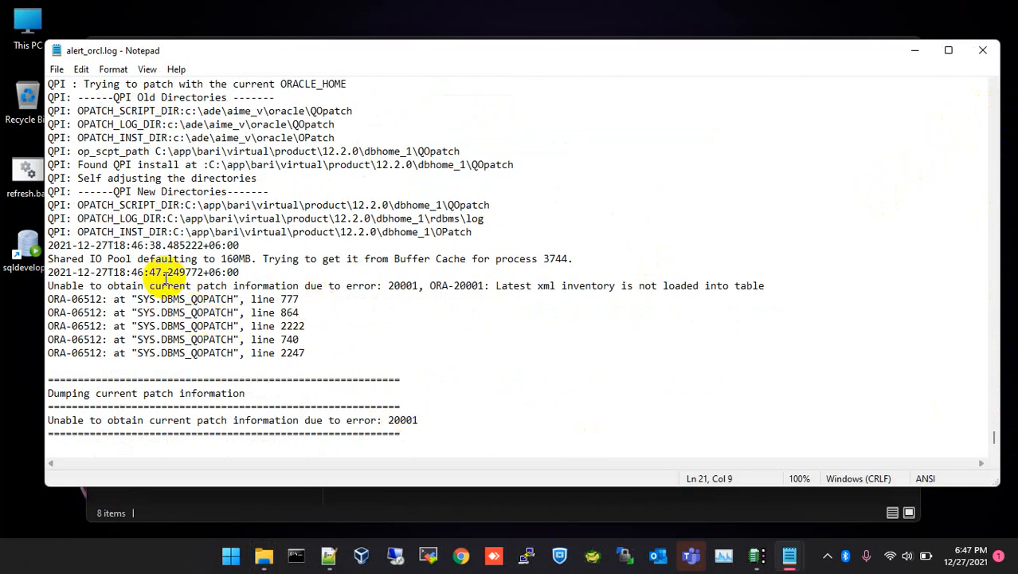
{"action": "scroll", "coordinate": [106, 285], "scroll_direction": "up", "scroll_amount": 12}
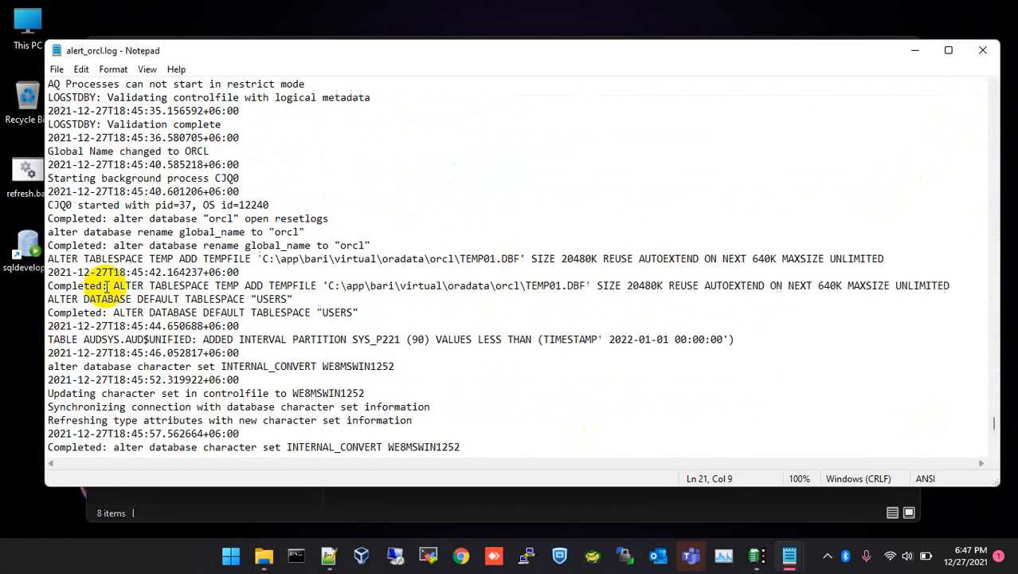
{"action": "scroll", "coordinate": [106, 286], "scroll_direction": "up", "scroll_amount": 3}
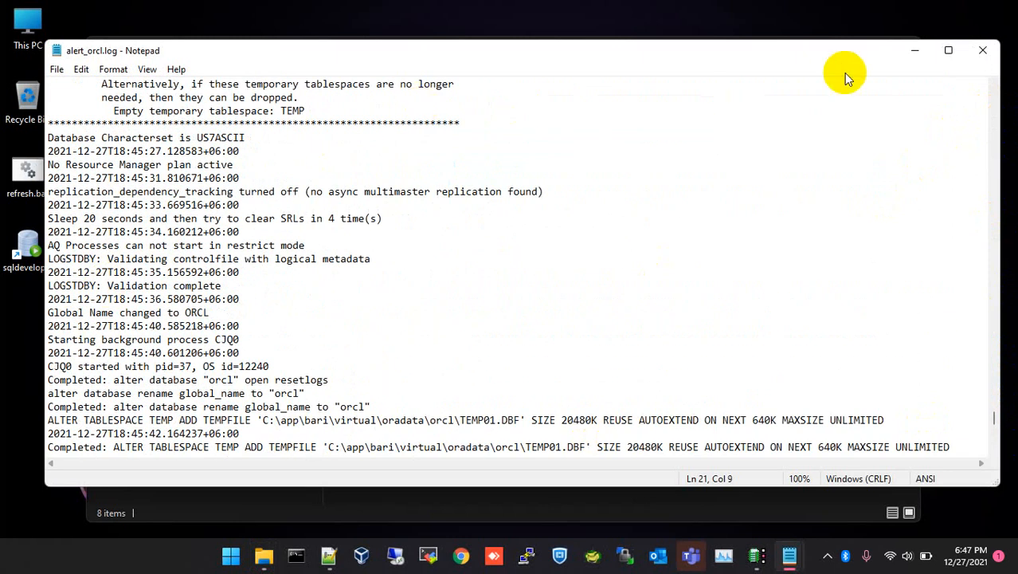
Close both alert log windows and File Explorer, returning to DBCA at 62%.
{"action": "left_click", "coordinate": [984, 51]}
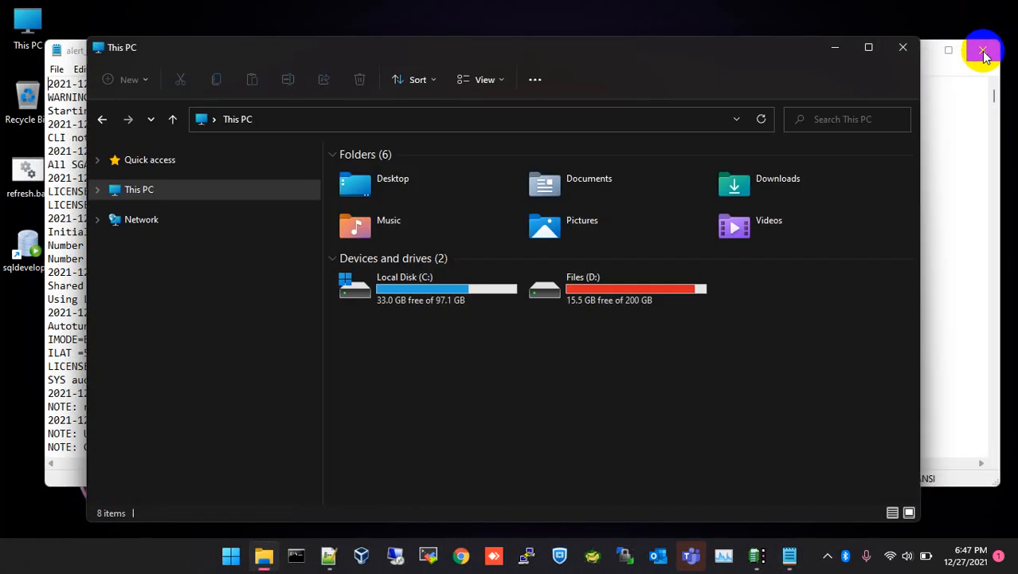
{"action": "left_click", "coordinate": [903, 47]}
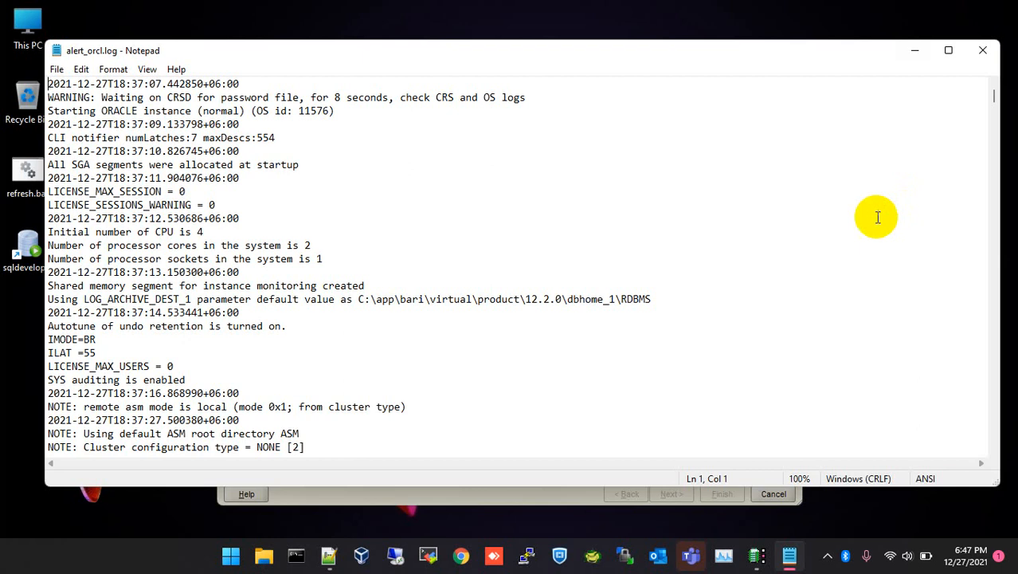
{"action": "left_click", "coordinate": [983, 53]}
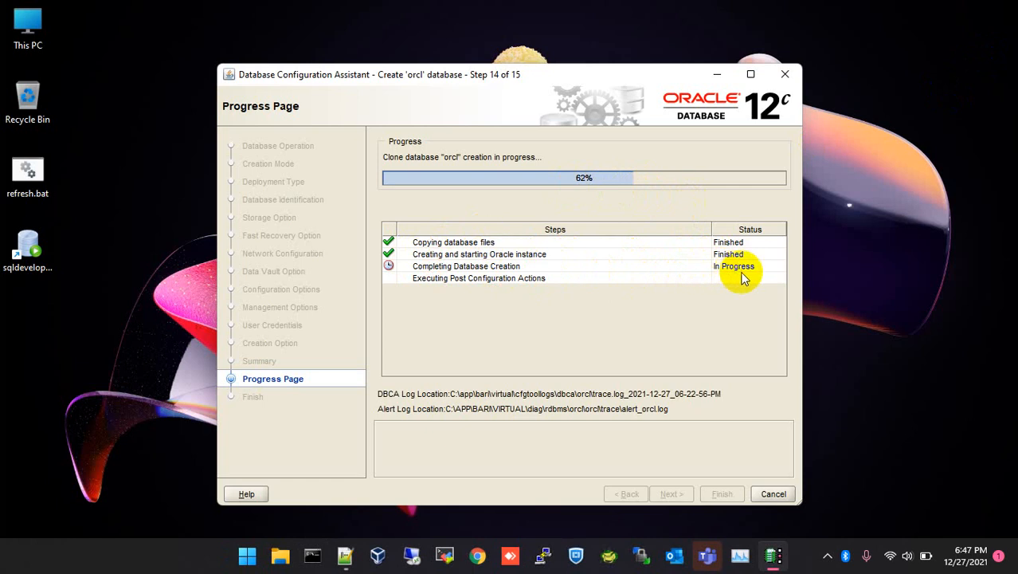
Wait for orcl creation to finish and DBCA to show the Finish page.
{"action": "left_click", "coordinate": [879, 355]}
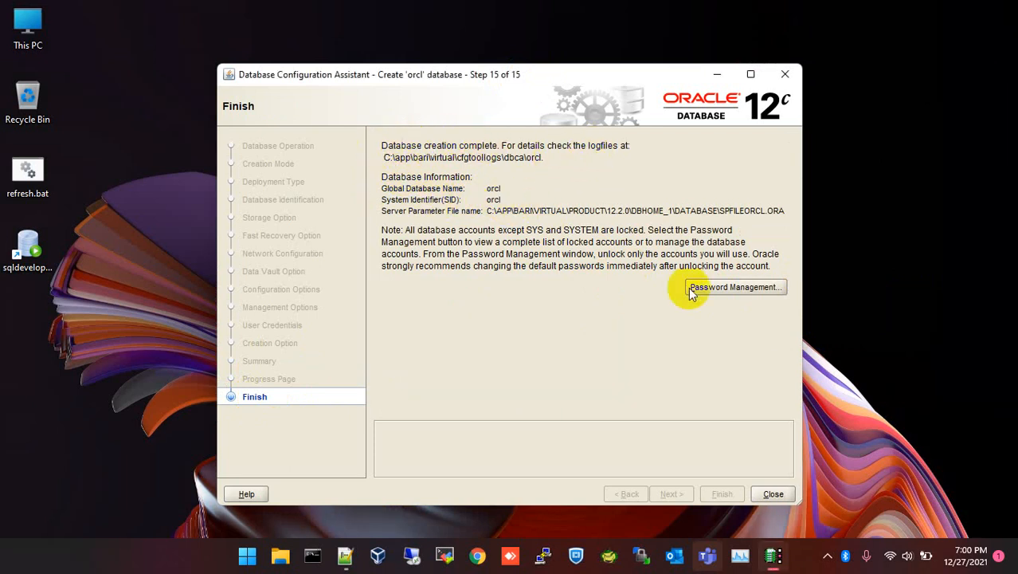
Review the locked database accounts on the Finish page, then close DBCA.
{"action": "left_click", "coordinate": [733, 288]}
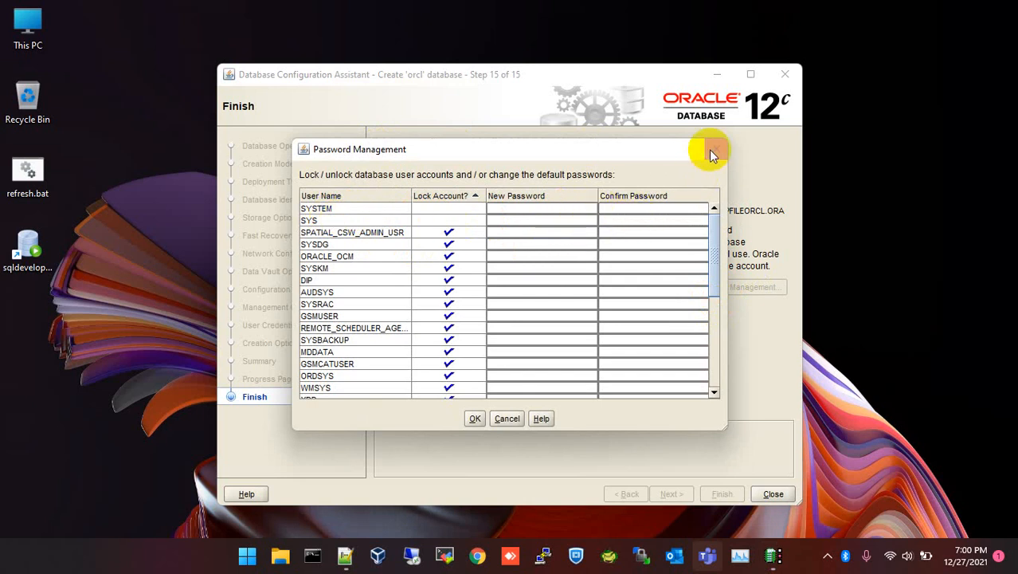
{"action": "left_click", "coordinate": [475, 416]}
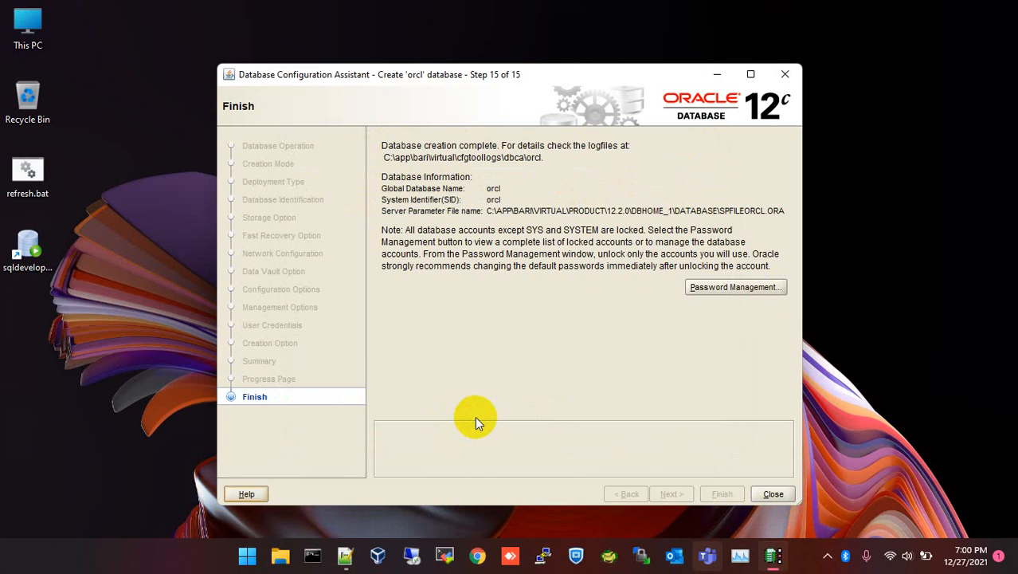
{"action": "left_click", "coordinate": [771, 494]}
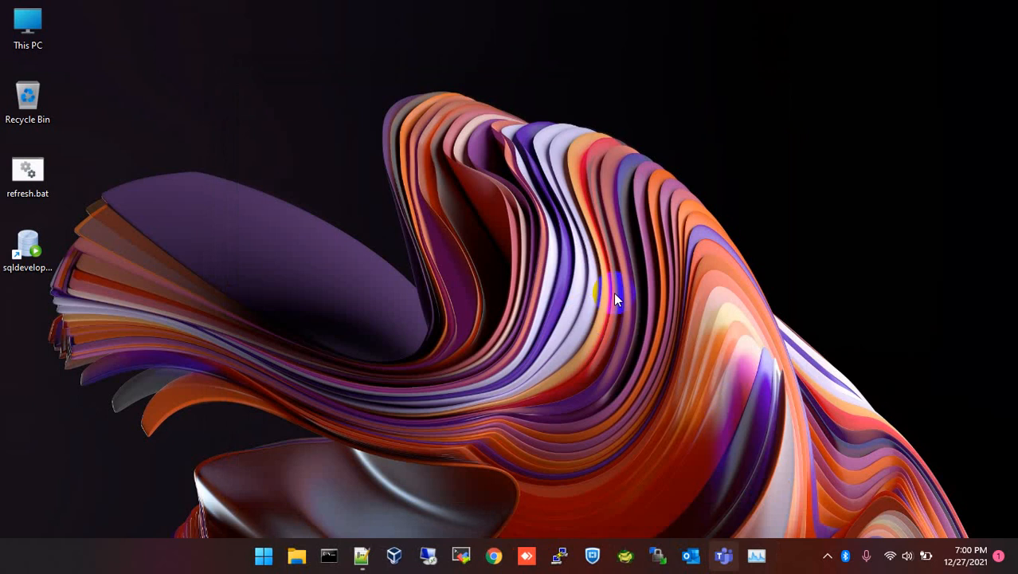
Run sqlplus -v in a Command Prompt to confirm SQL*Plus Release 12.2.0.1.0.
{"action": "left_click", "coordinate": [329, 555]}
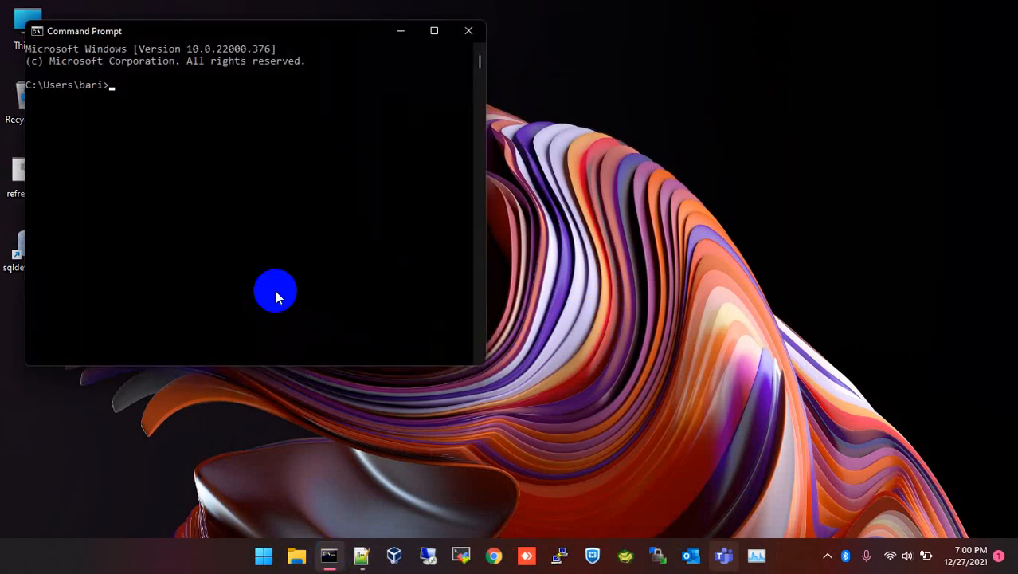
{"action": "left_click_drag", "start_coordinate": [203, 33], "coordinate": [516, 100]}
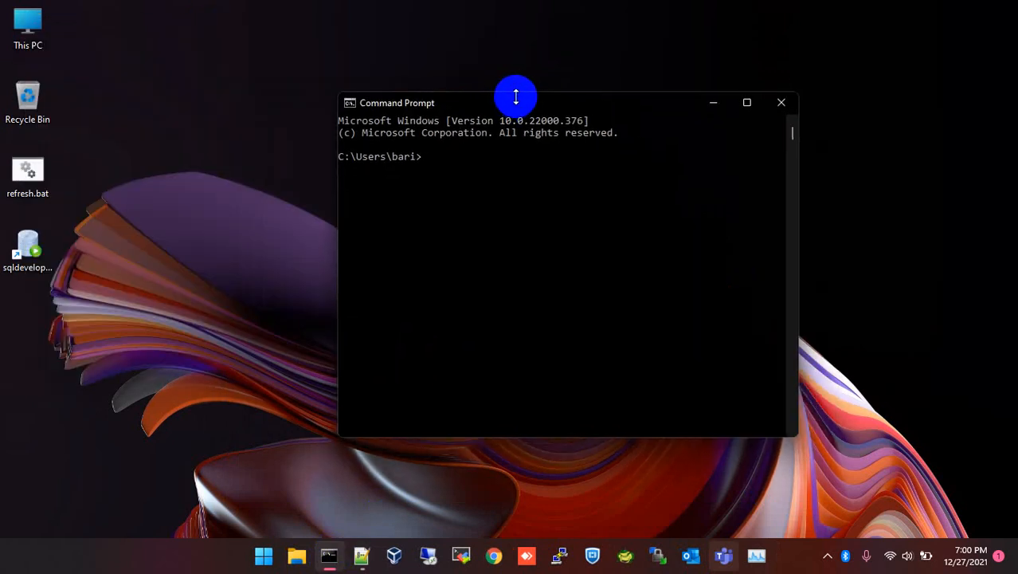
{"action": "key", "text": "Return"}
{"action": "key", "text": "Return"}
{"action": "key", "text": "Return"}
{"action": "key", "text": "Return"}
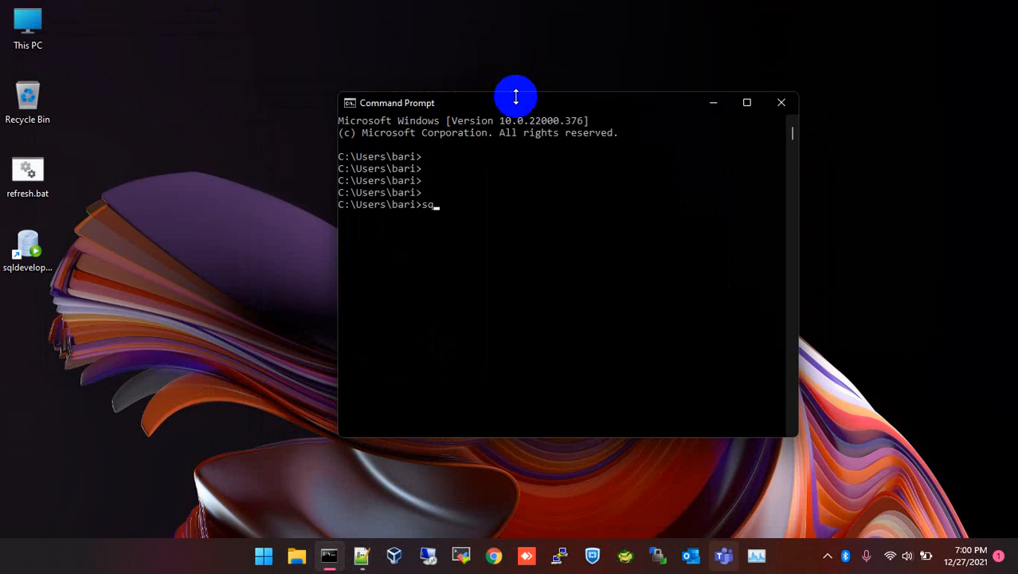
{"action": "type", "text": "sqlplus -v"}
{"action": "key", "text": "Return"}
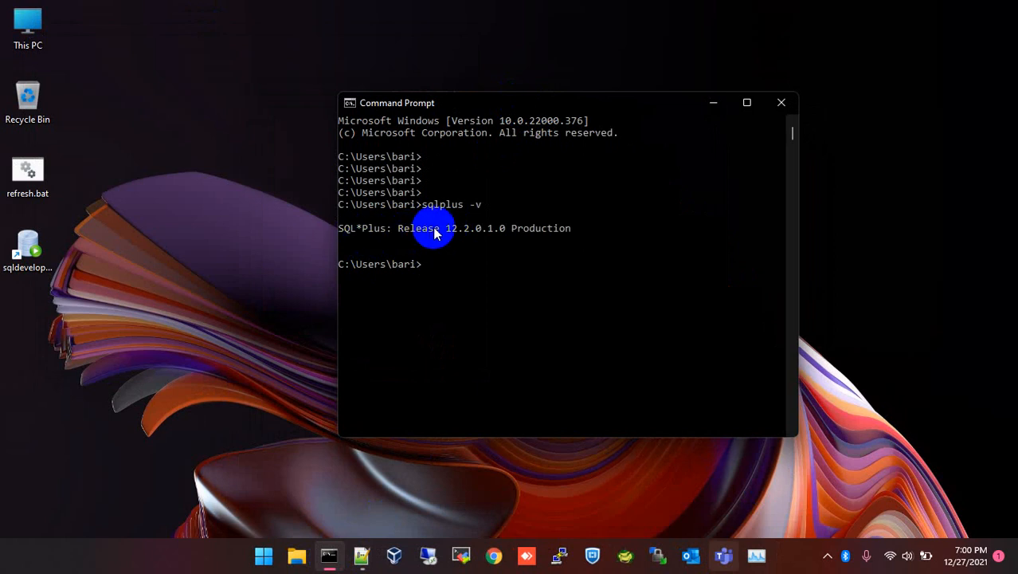
{"action": "left_click_drag", "start_coordinate": [445, 230], "coordinate": [502, 239]}
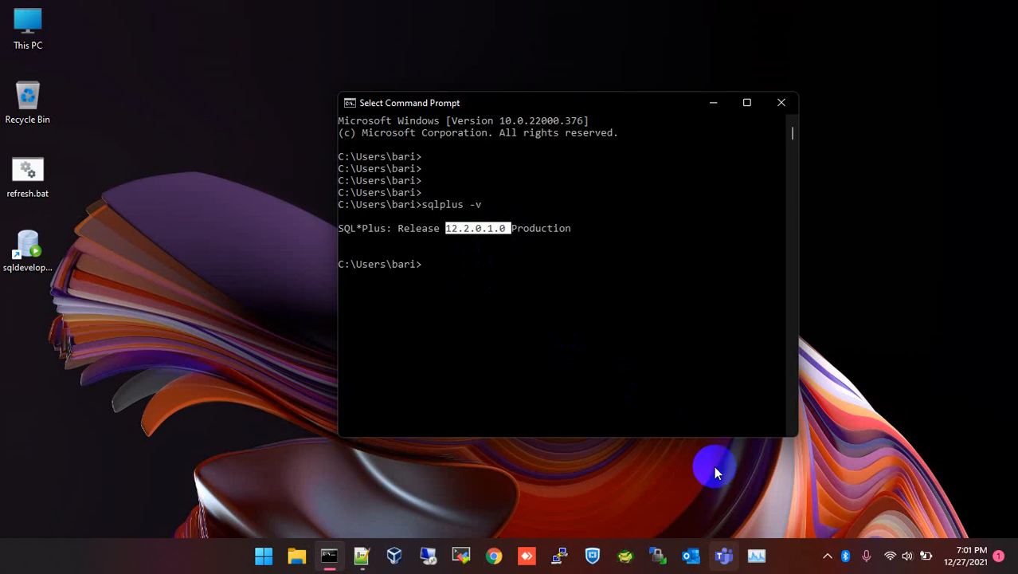
{"action": "left_click", "coordinate": [631, 274]}
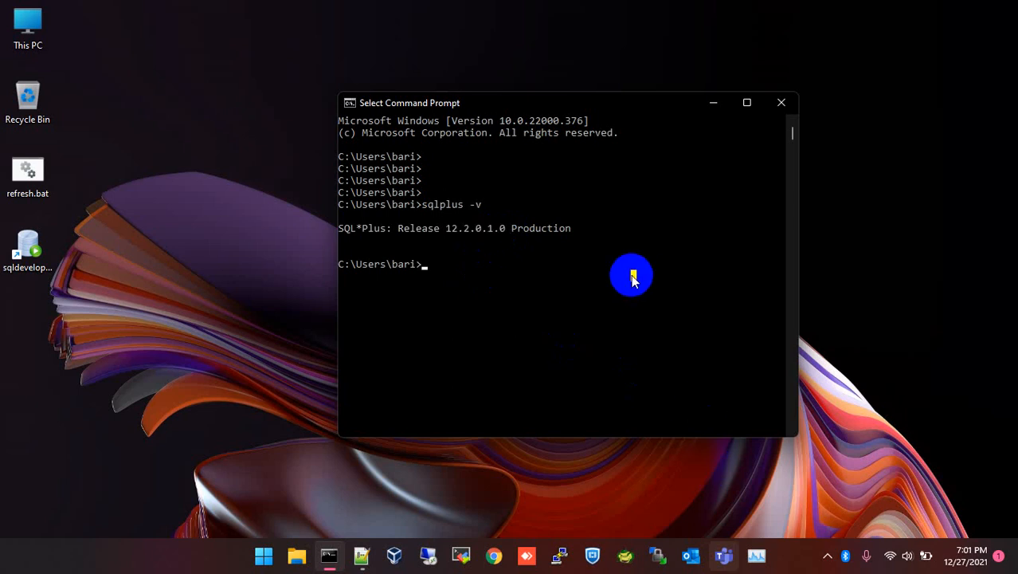
{"action": "type", "text": "sqlplus"}
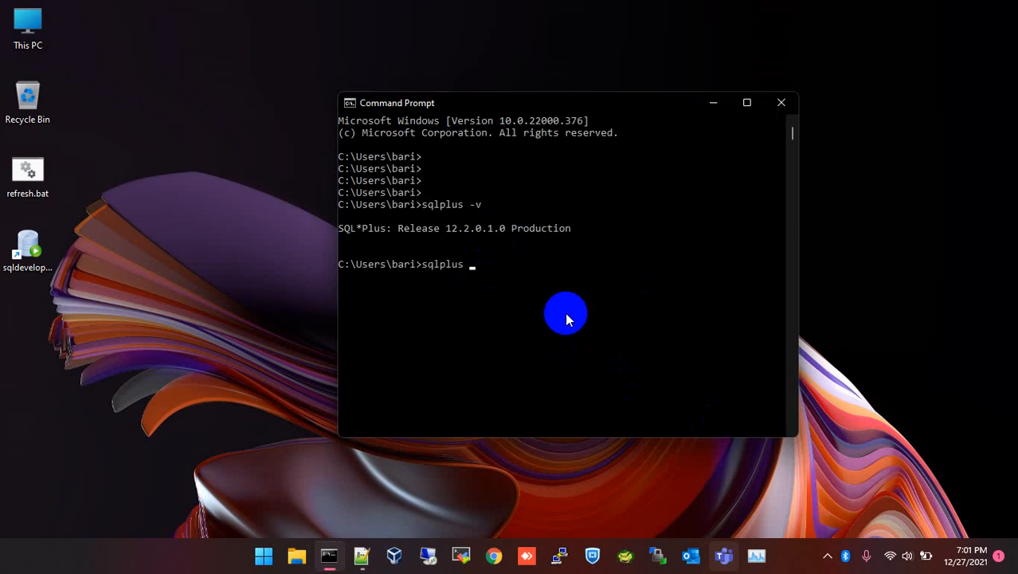
Connect as sysdba and query v$instance, showing instance orcl at version 12.2.0.1.0, then copy the result.
{"action": "type", "text": "/ as sysdba"}
{"action": "key", "text": "Return"}
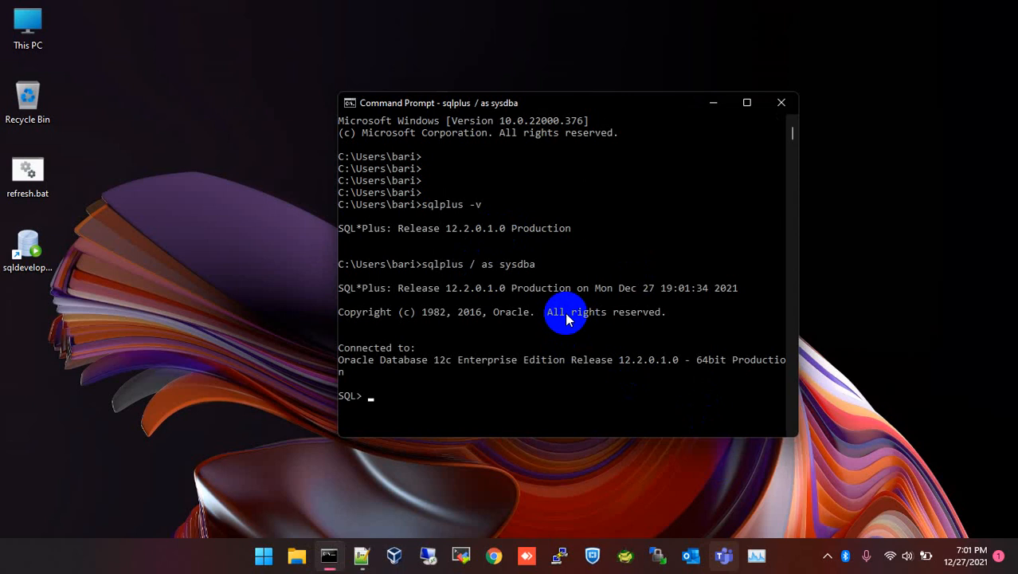
{"action": "type", "text": "cl sc"}
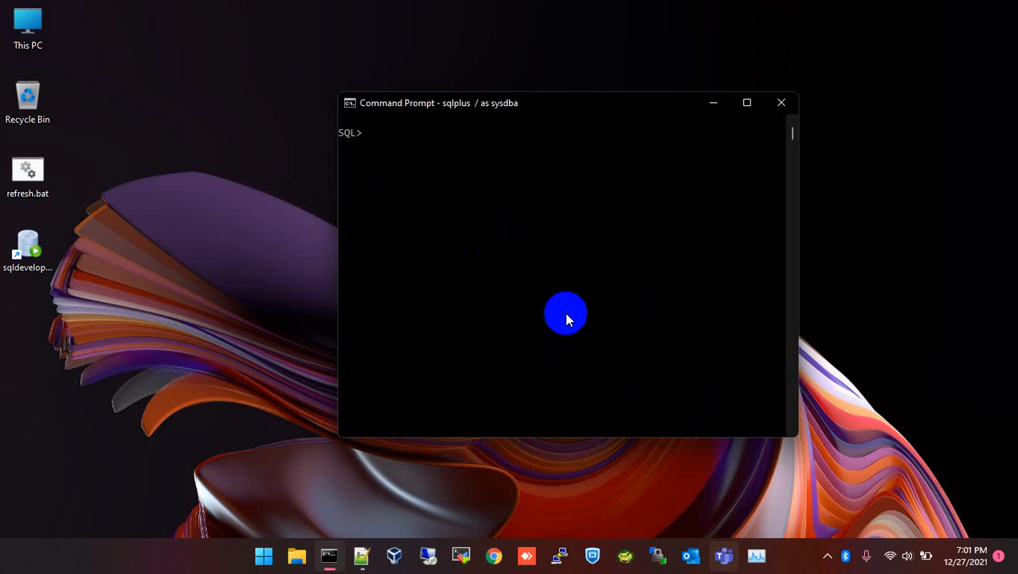
{"action": "type", "text": "select instance_n"}
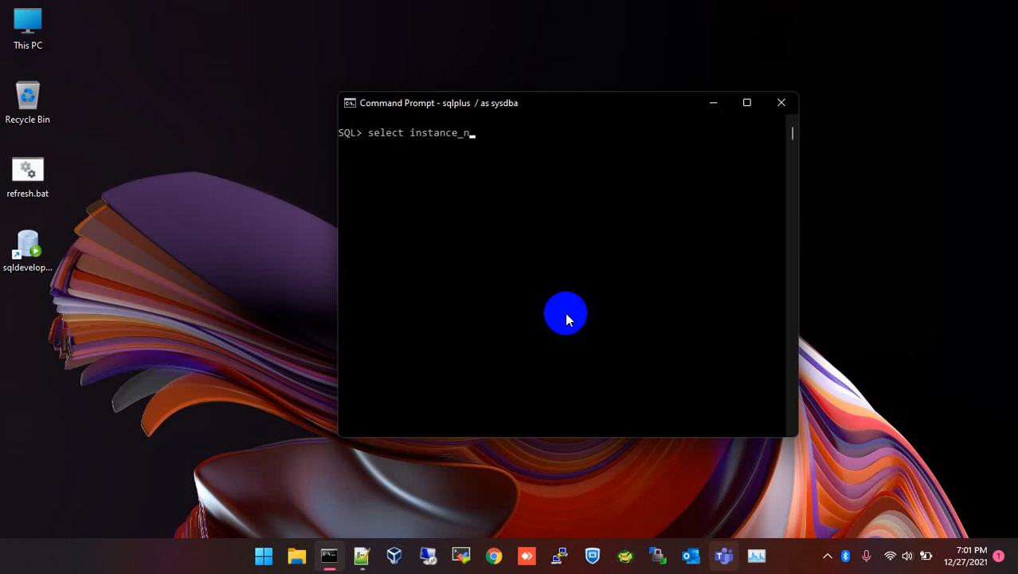
{"action": "type", "text": "ma"}
{"action": "type", "text": "ame"}
{"action": "type", "text": ",version"}
{"action": "type", "text": " fr"}
{"action": "type", "text": "om v$insta"}
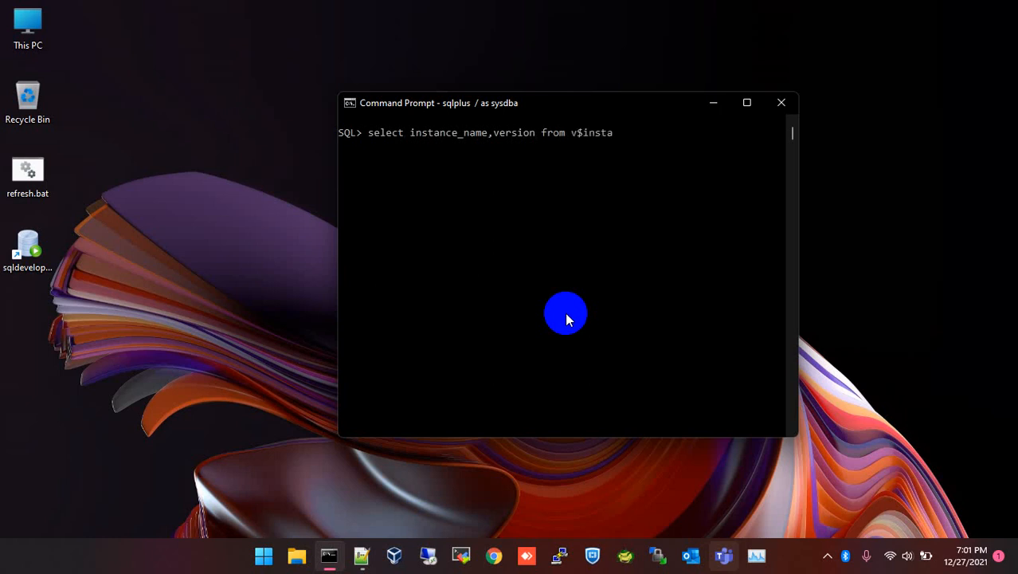
{"action": "type", "text": "nce;"}
{"action": "key", "text": "Return"}
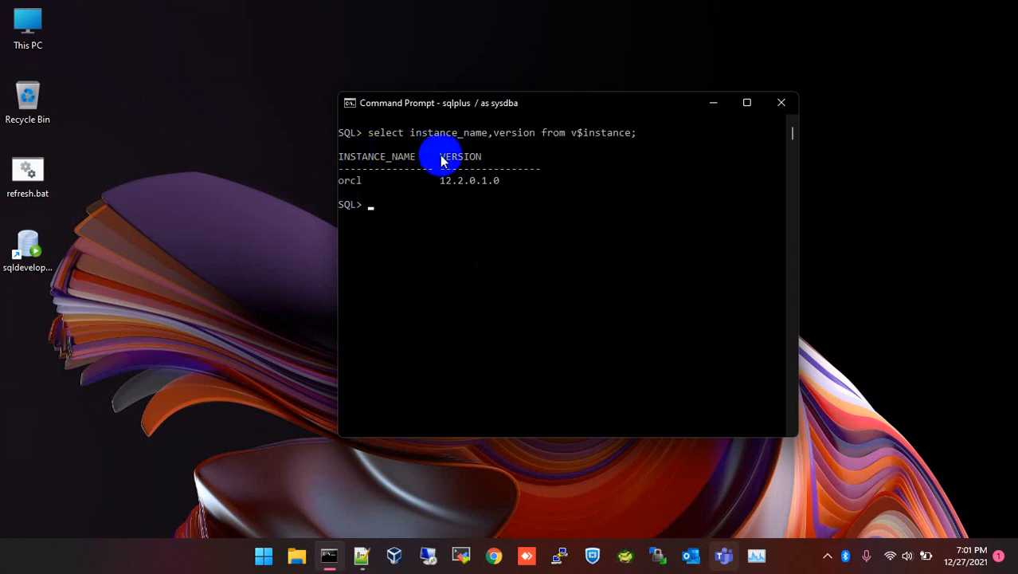
{"action": "left_click_drag", "start_coordinate": [443, 153], "coordinate": [515, 190]}
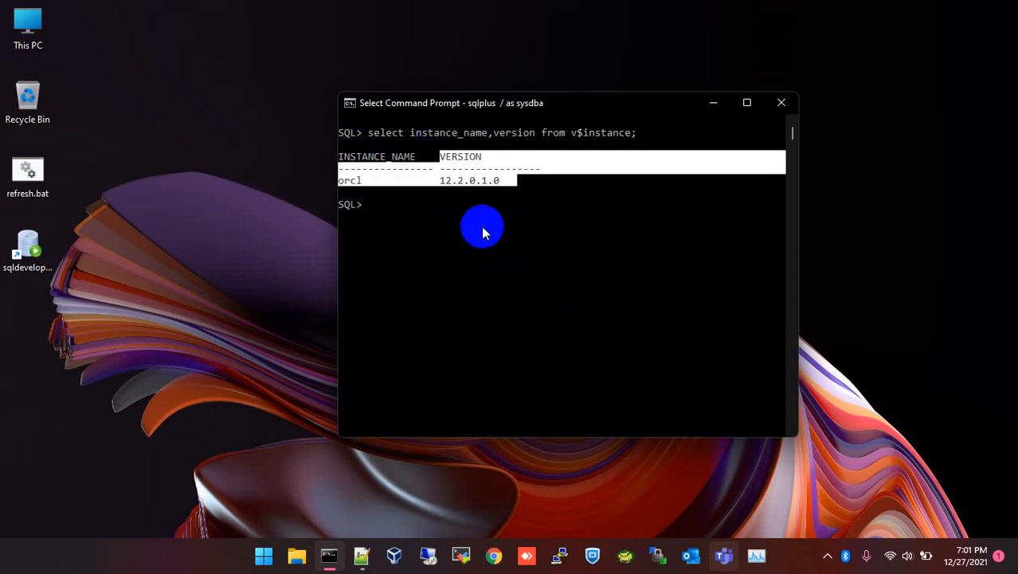
{"action": "right_click", "coordinate": [482, 229]}
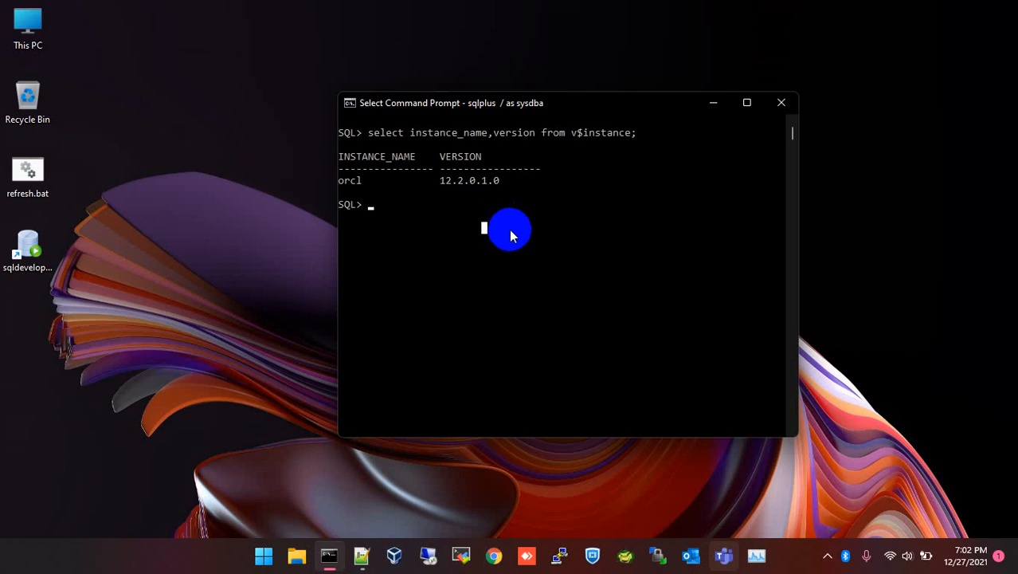
Show the 'new 2' notes in Notepad++ and select Step 01 download through Step 04 Create Database.
{"action": "left_click", "coordinate": [361, 557]}
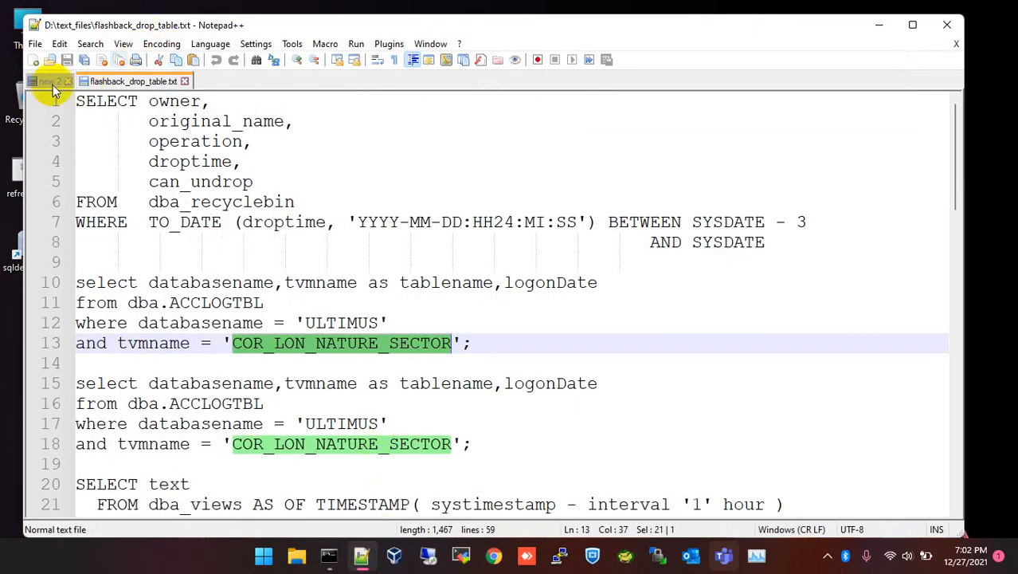
{"action": "left_click", "coordinate": [50, 82]}
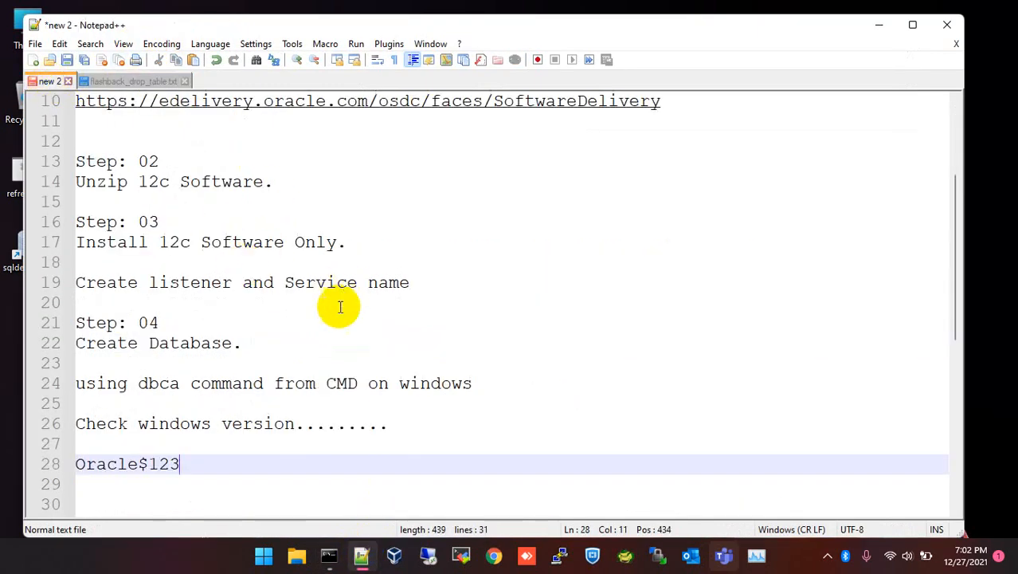
{"action": "scroll", "coordinate": [334, 396], "scroll_direction": "down", "scroll_amount": 2}
{"action": "left_click_drag", "start_coordinate": [78, 203], "coordinate": [240, 219]}
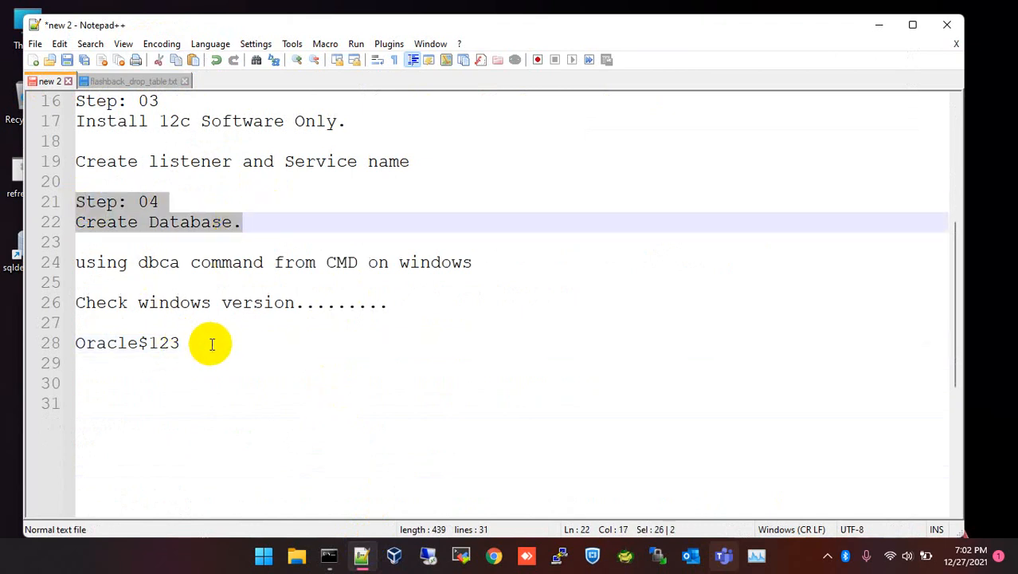
{"action": "scroll", "coordinate": [387, 271], "scroll_direction": "up", "scroll_amount": 5}
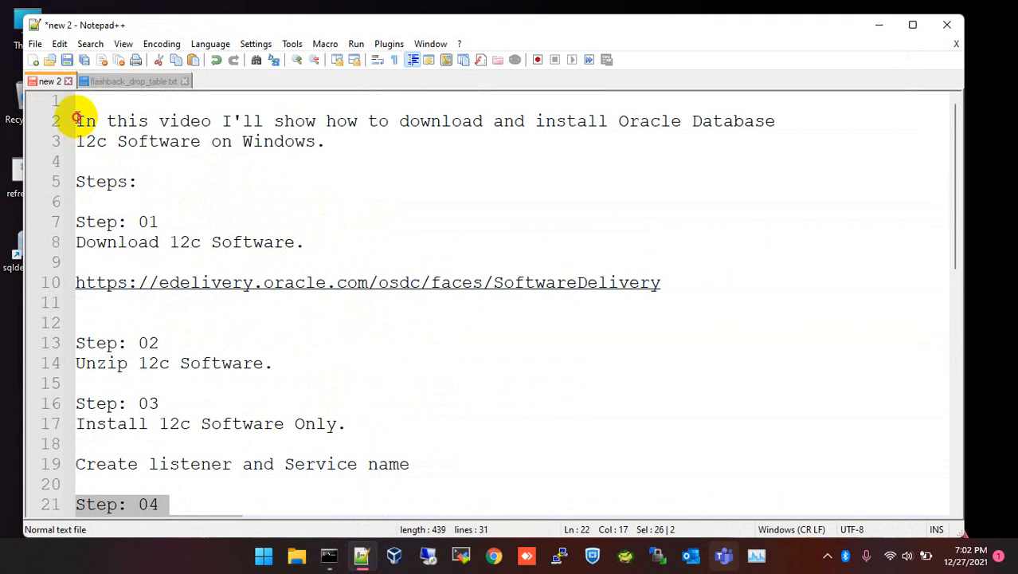
{"action": "left_click_drag", "start_coordinate": [76, 102], "coordinate": [394, 443]}
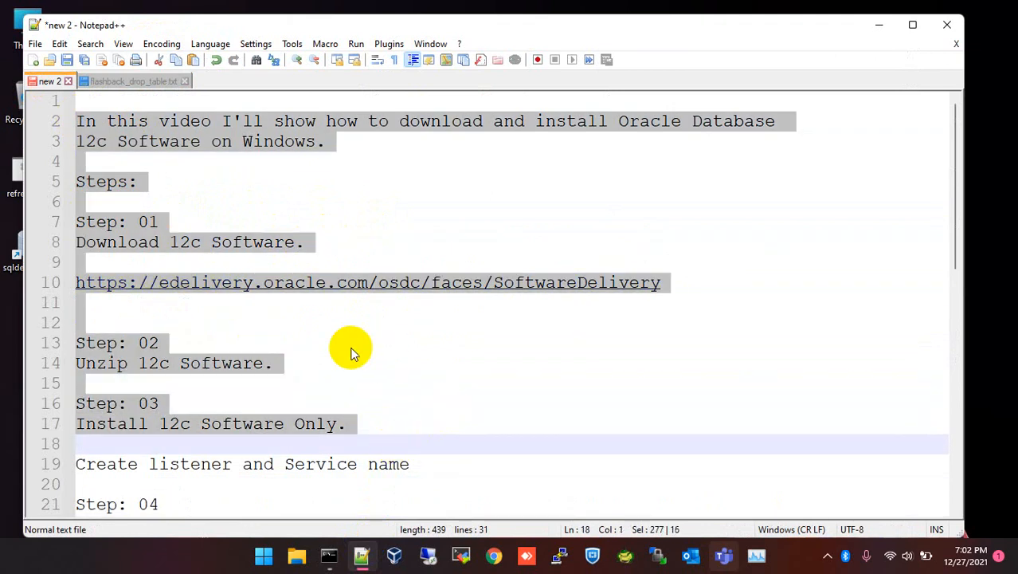